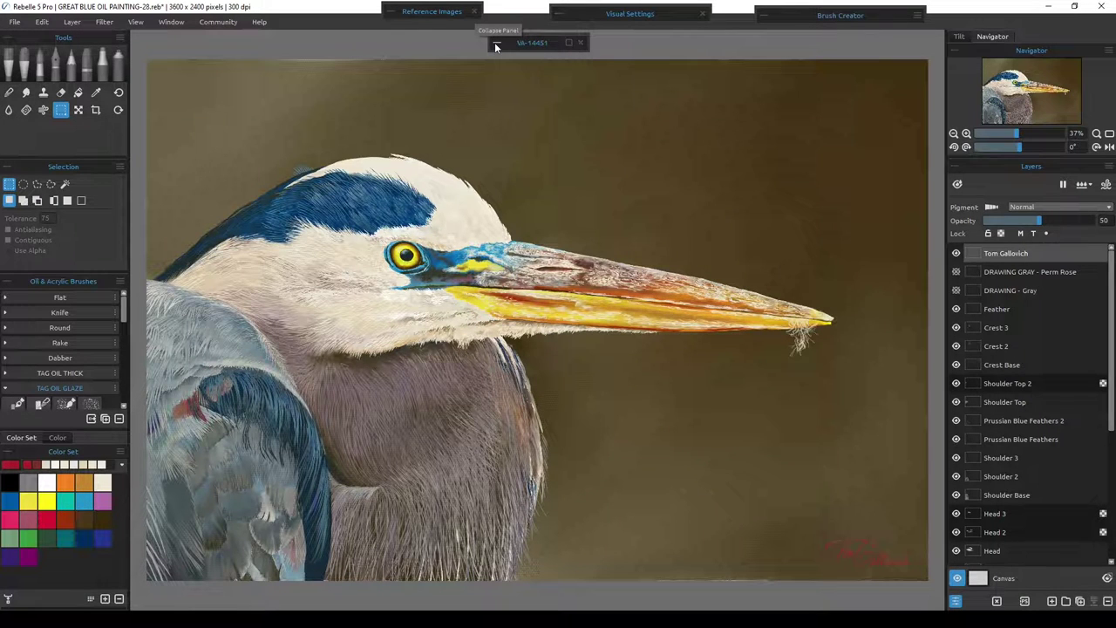
Expand the VA-14451 reference photo, move it around beside the painting to compare both herons, and collapse it again
click(496, 44)
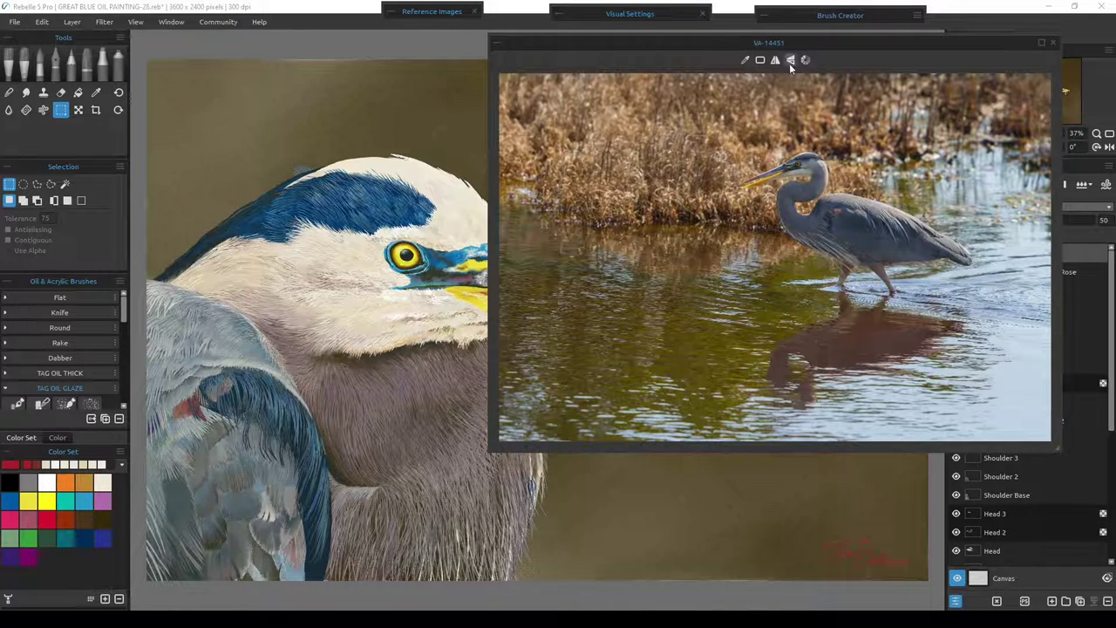
drag(808, 40, 779, 35)
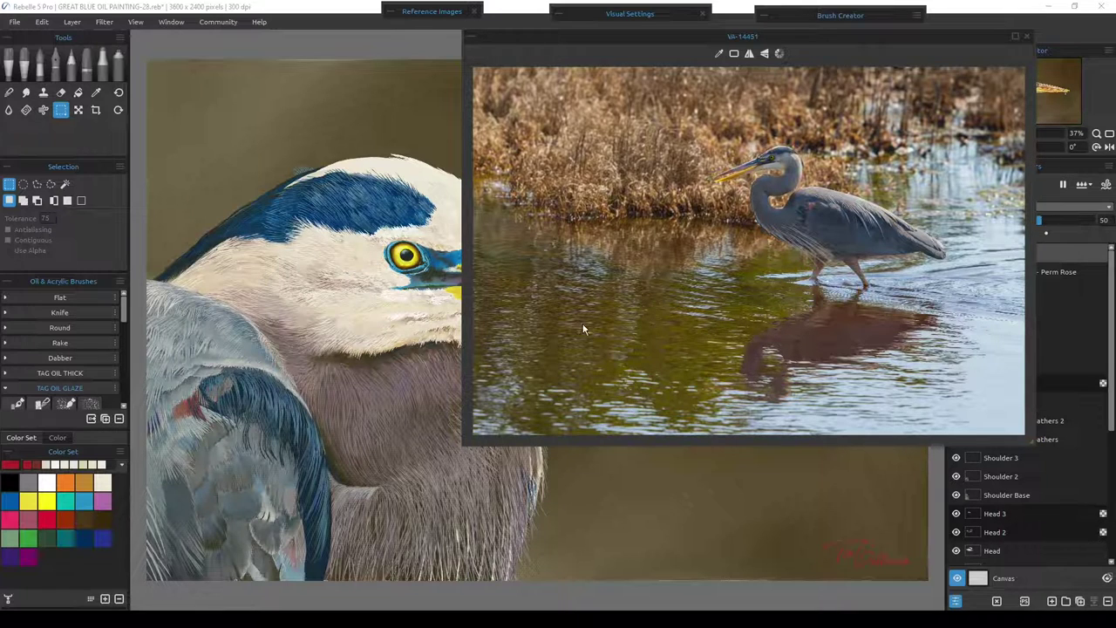
drag(666, 37, 865, 7)
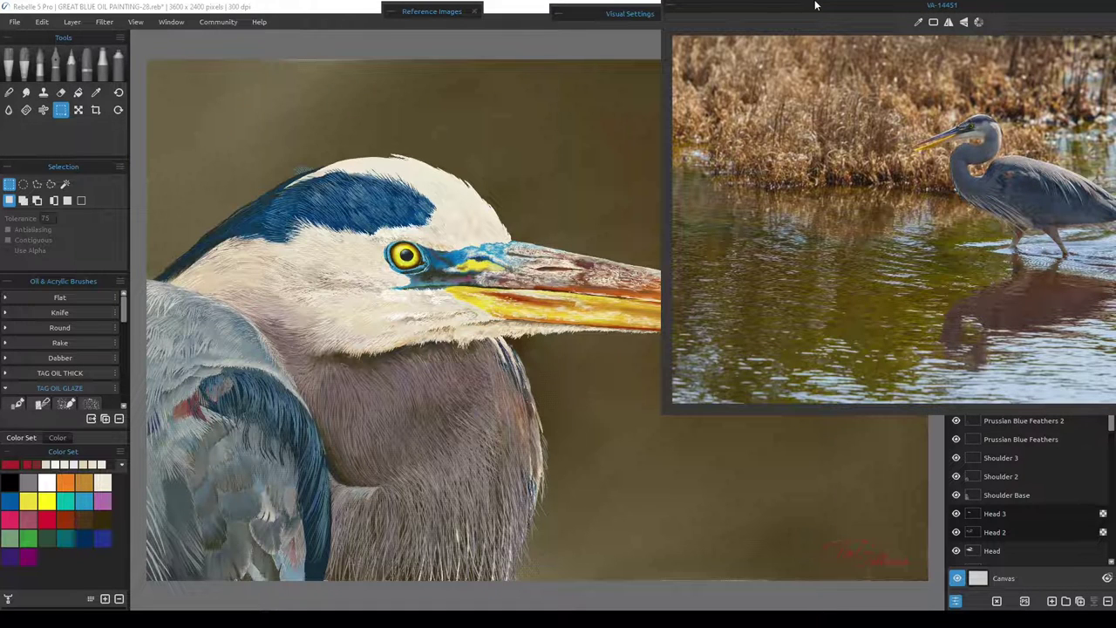
drag(816, 5, 665, 24)
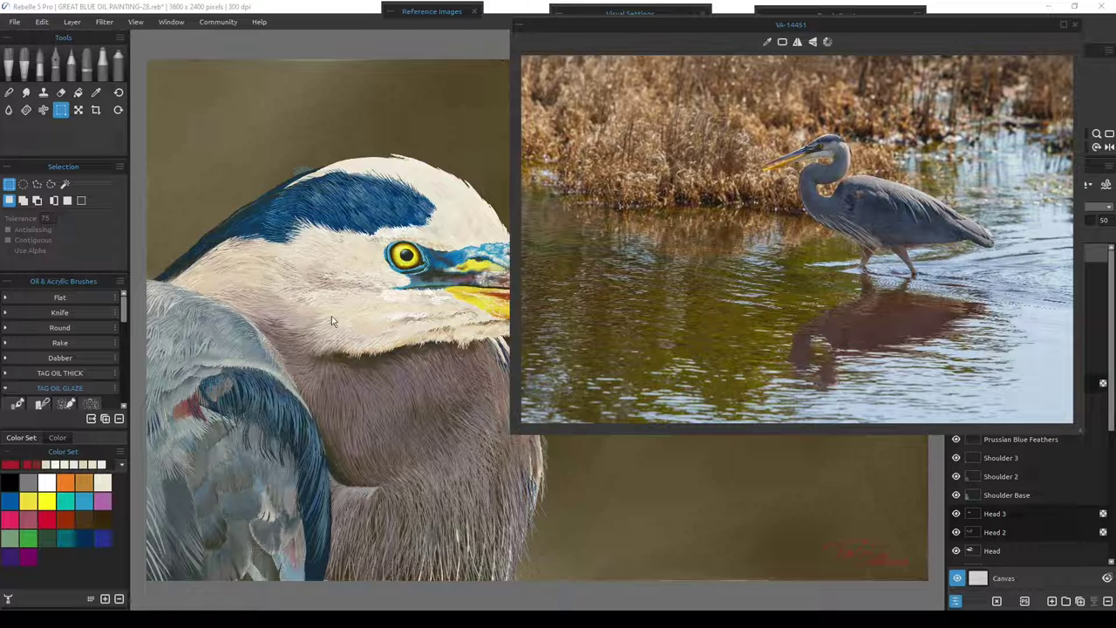
click(518, 26)
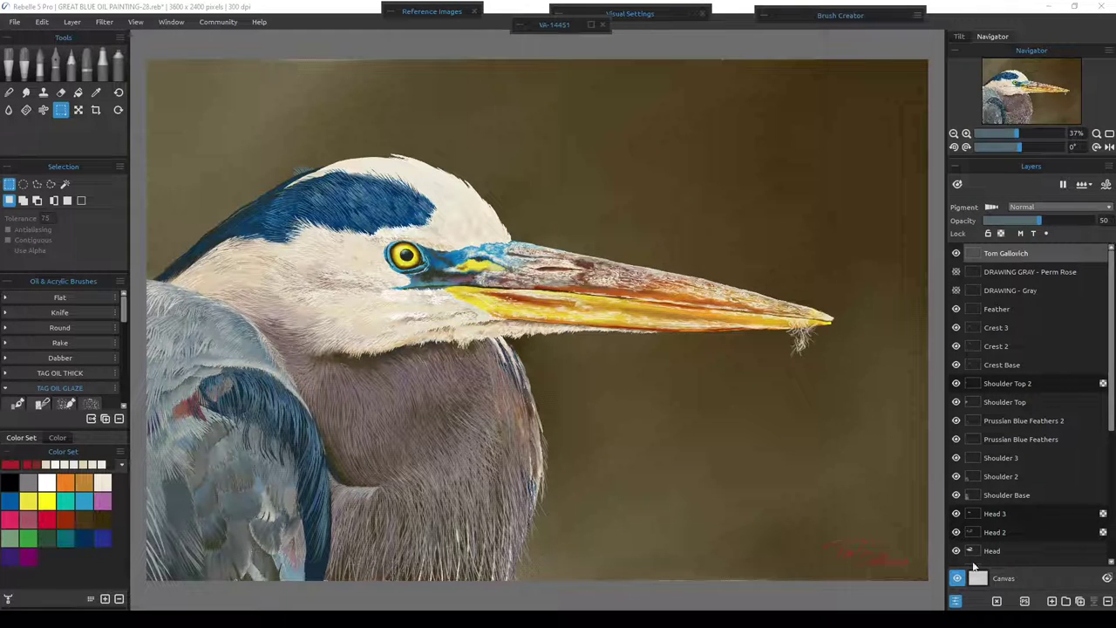
Hide the Background layer to check the heron on its own, and show it again
scroll(1110, 403, down, 5)
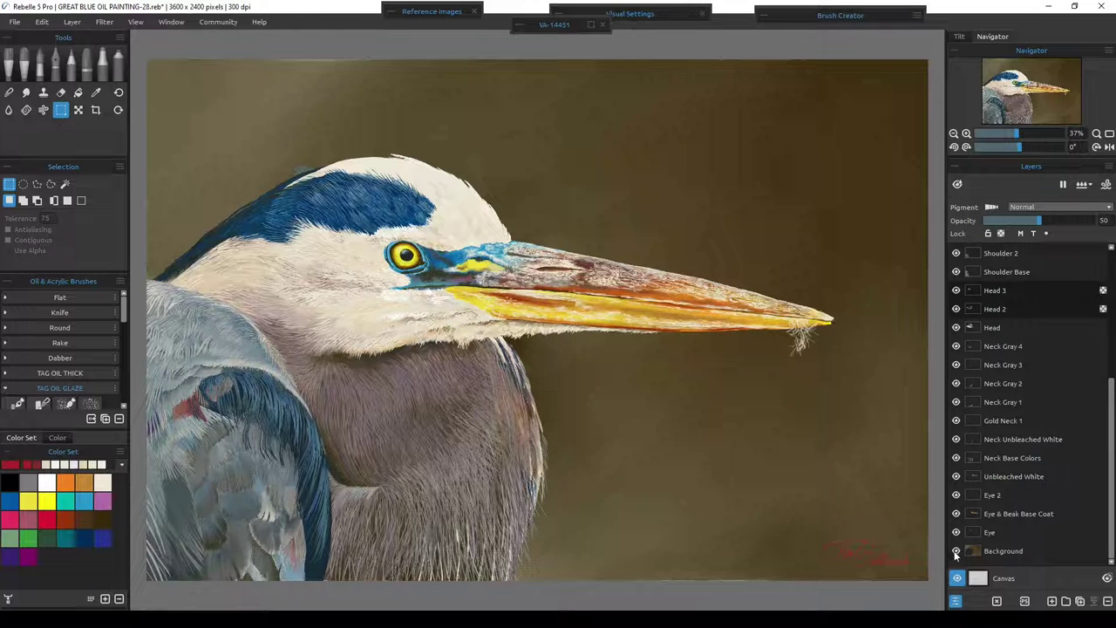
click(956, 551)
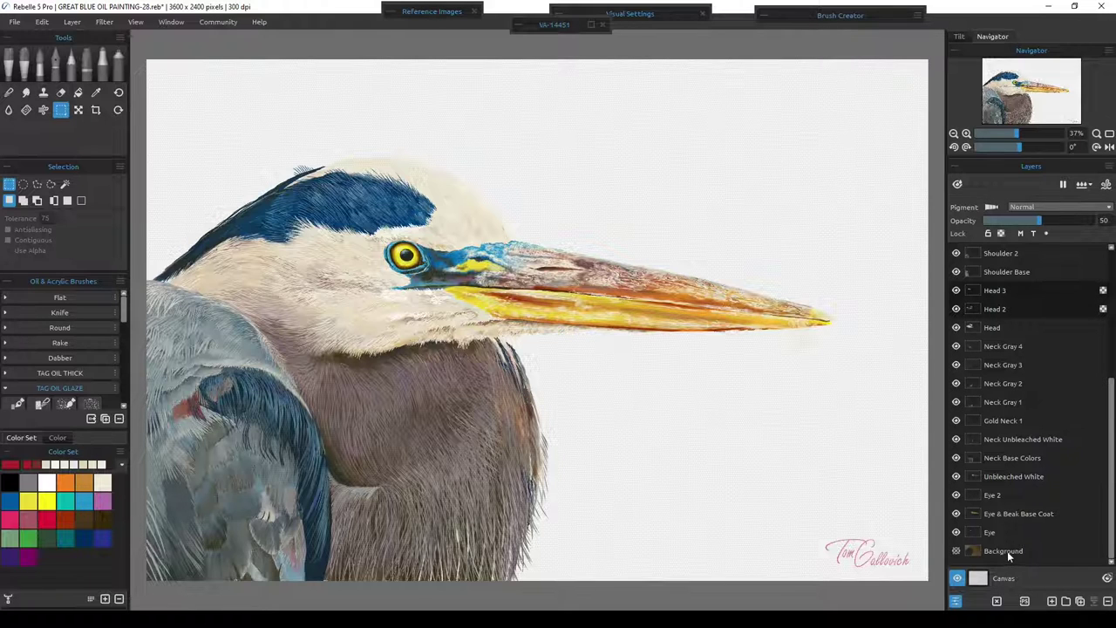
click(956, 550)
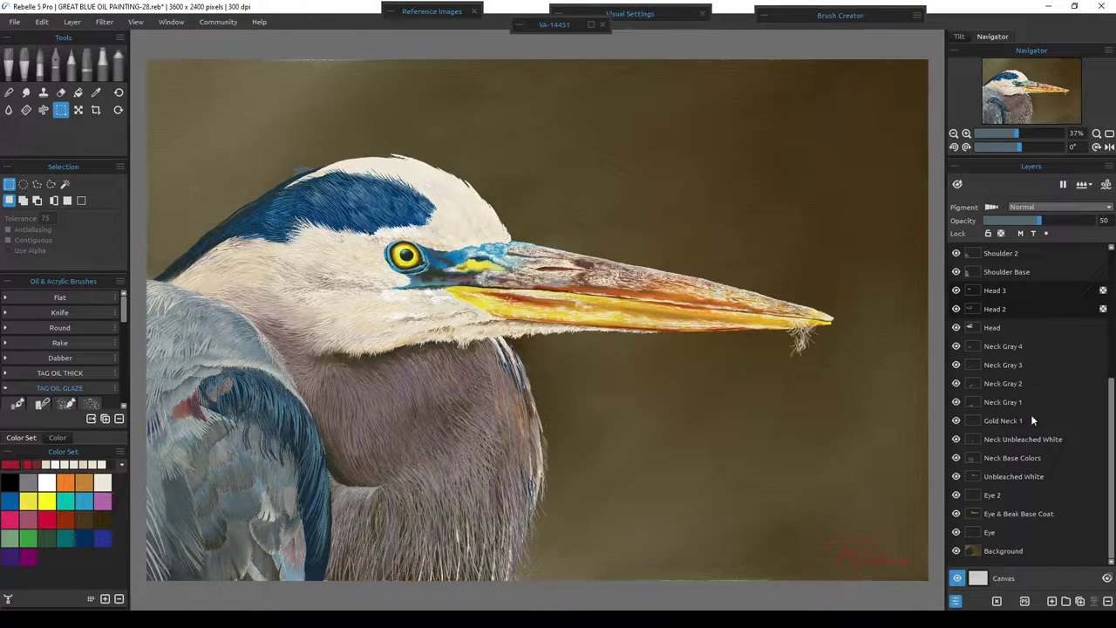
Merge all heron layers from Eye up through DRAWING GRAY - Perm Rose into one, keeping the signature and Background layers separate
click(1006, 533)
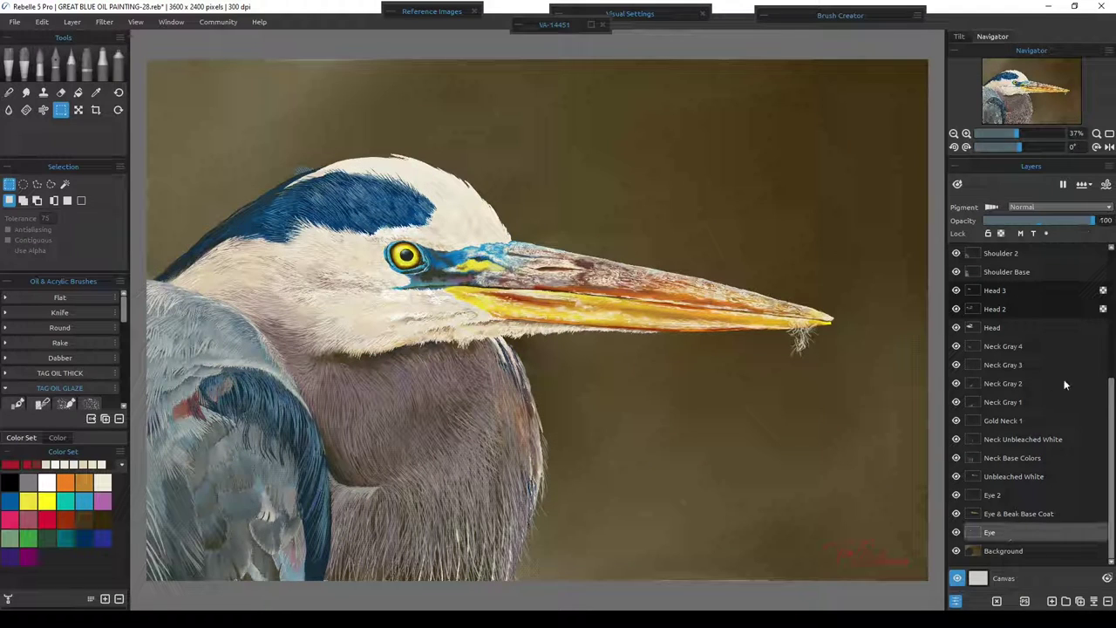
scroll(1112, 412, up, 5)
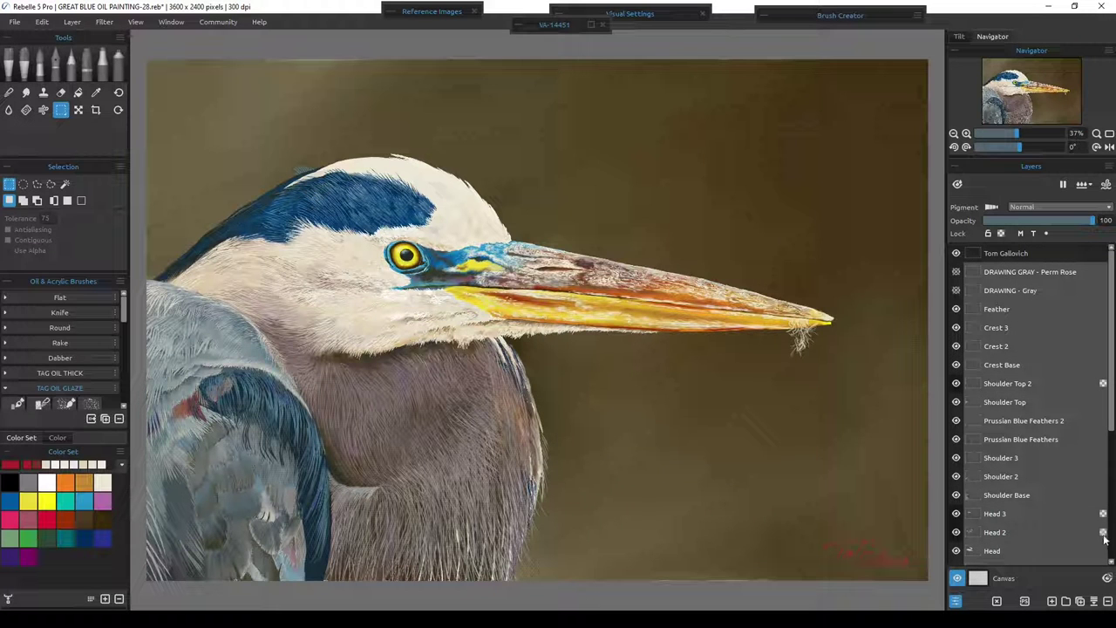
click(1094, 603)
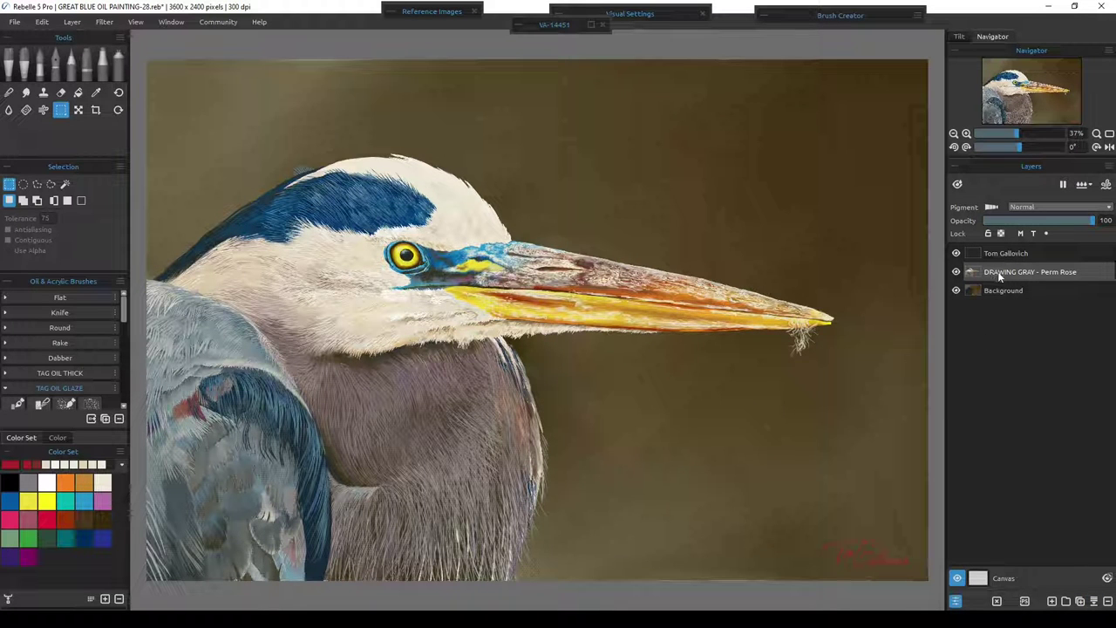
Save a copy of the painting as Photoshop image GREAT BLUE OIL PAINTING-28.psd in the GREAT BLUE HERON\REFERENCE folder
click(14, 22)
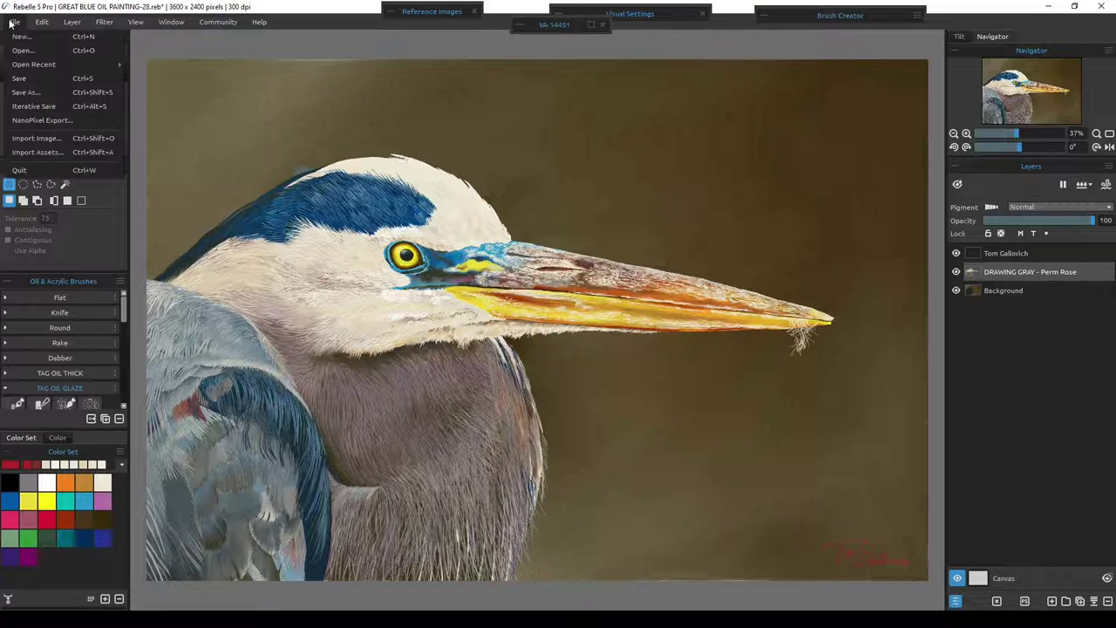
click(26, 93)
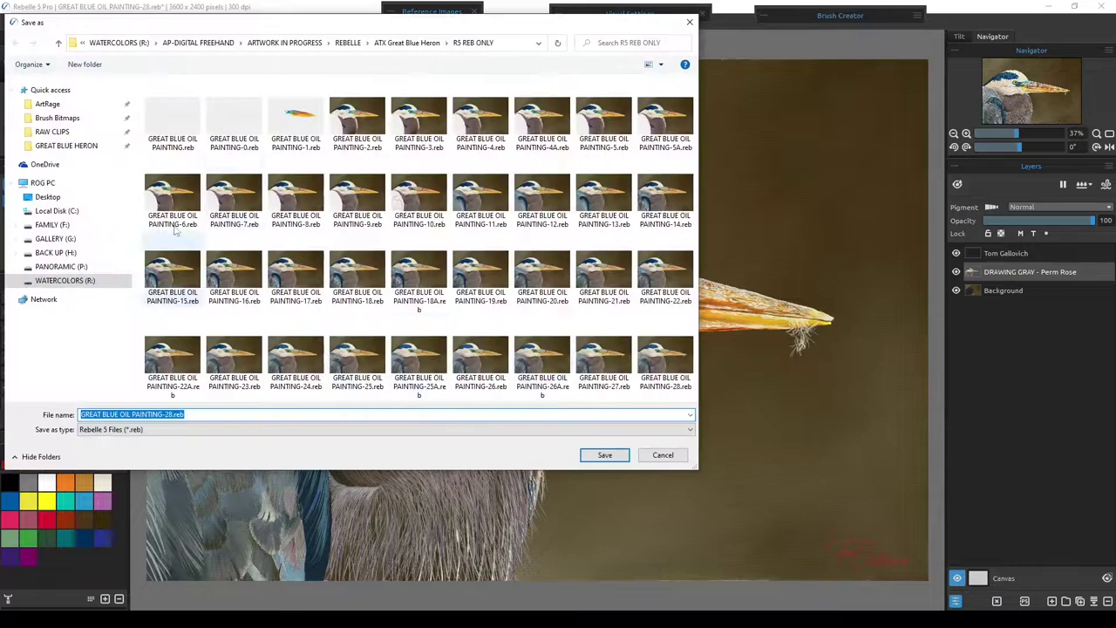
click(73, 148)
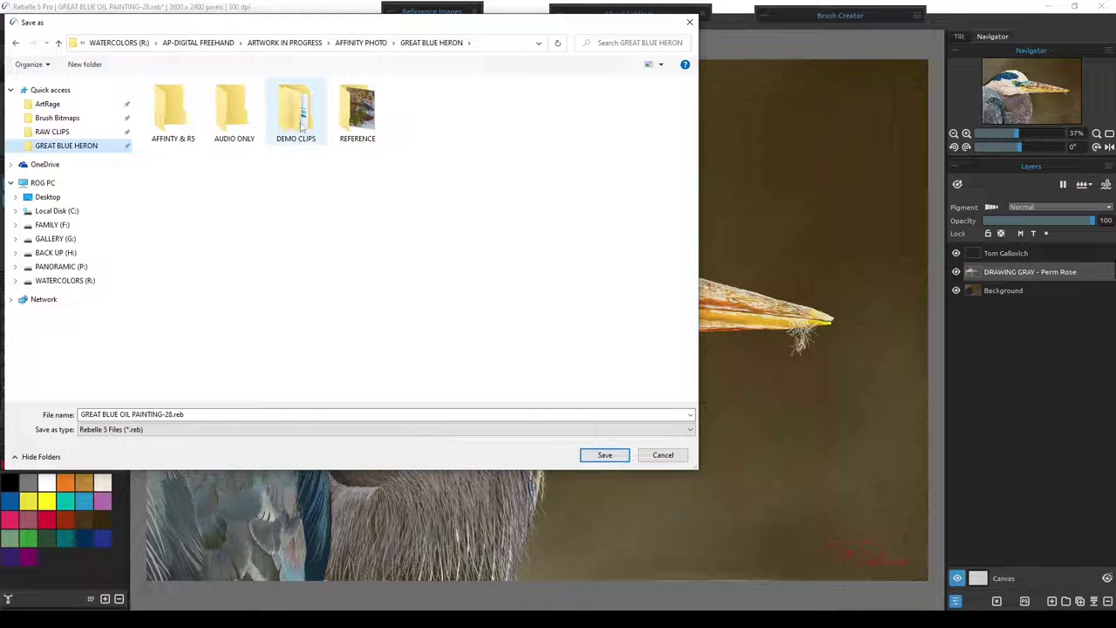
double_click(366, 122)
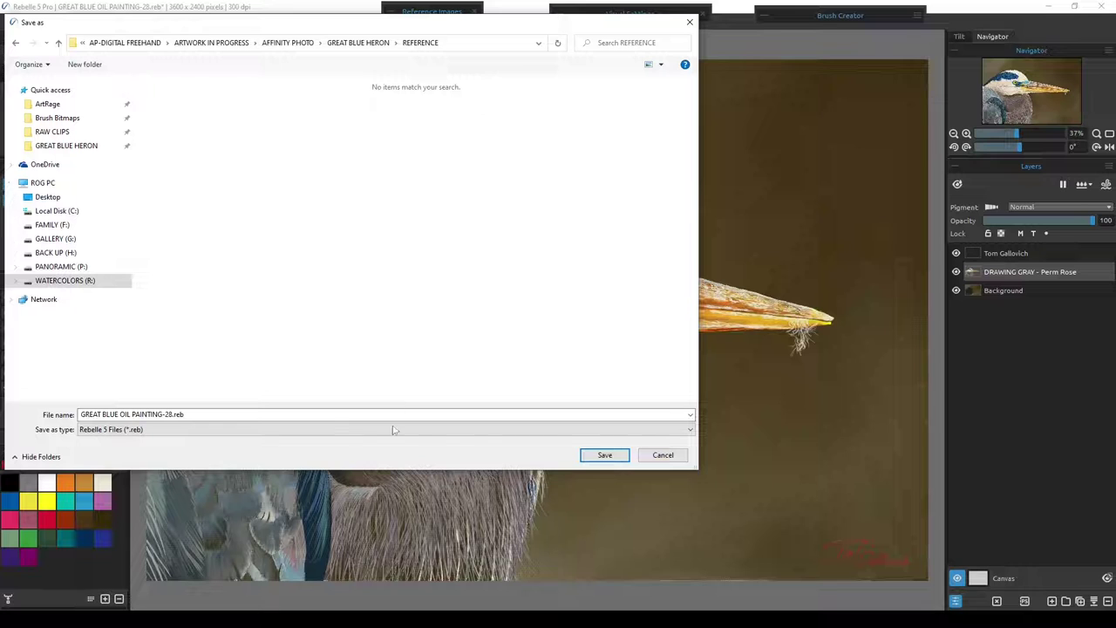
click(178, 431)
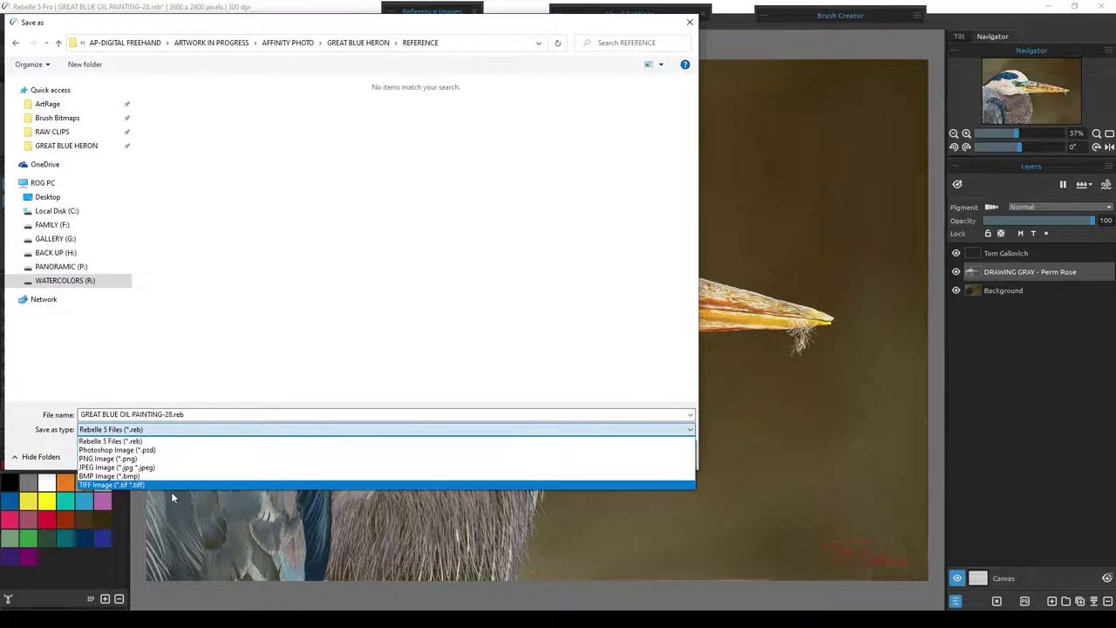
click(146, 450)
click(162, 416)
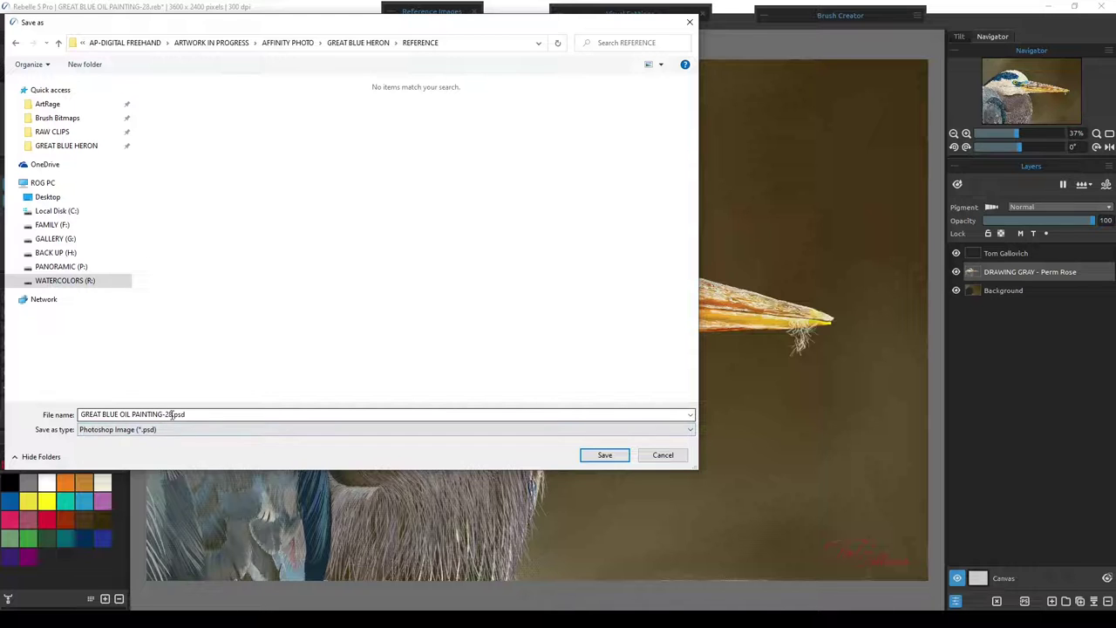
click(605, 455)
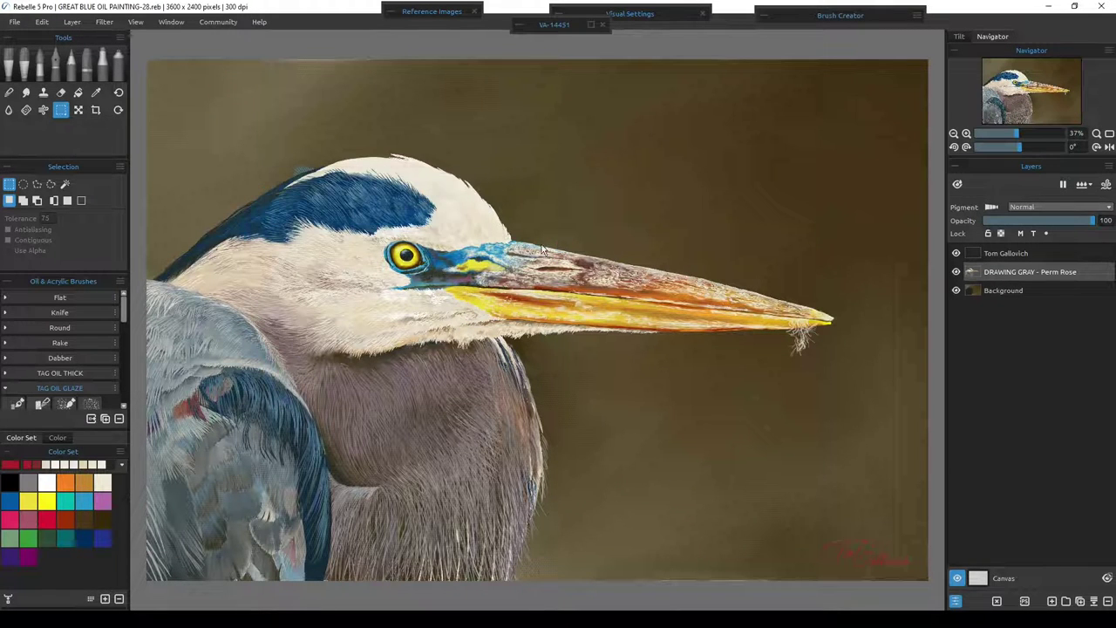
Switch to Affinity Photo and open the heron photo VA-14451.jpg from the REFERENCE folder
click(1049, 11)
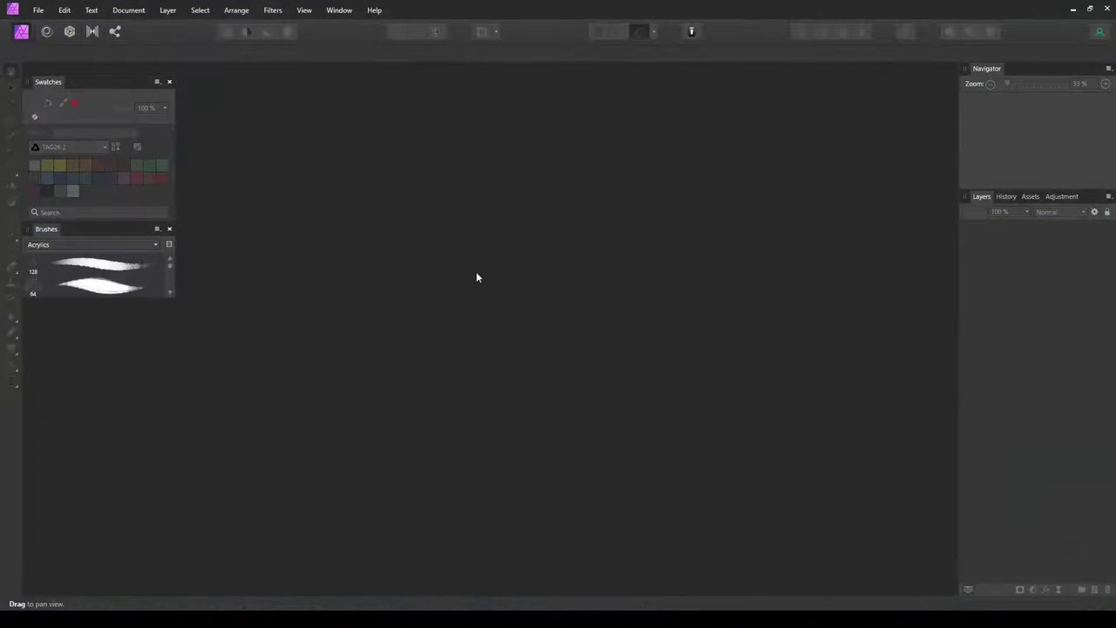
click(36, 12)
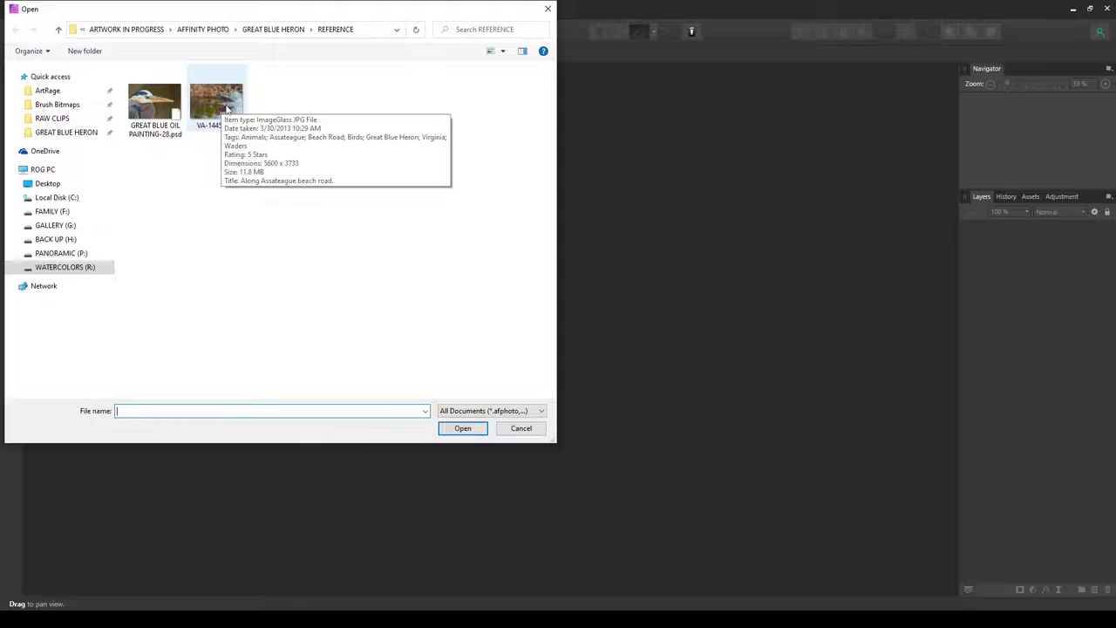
double_click(225, 105)
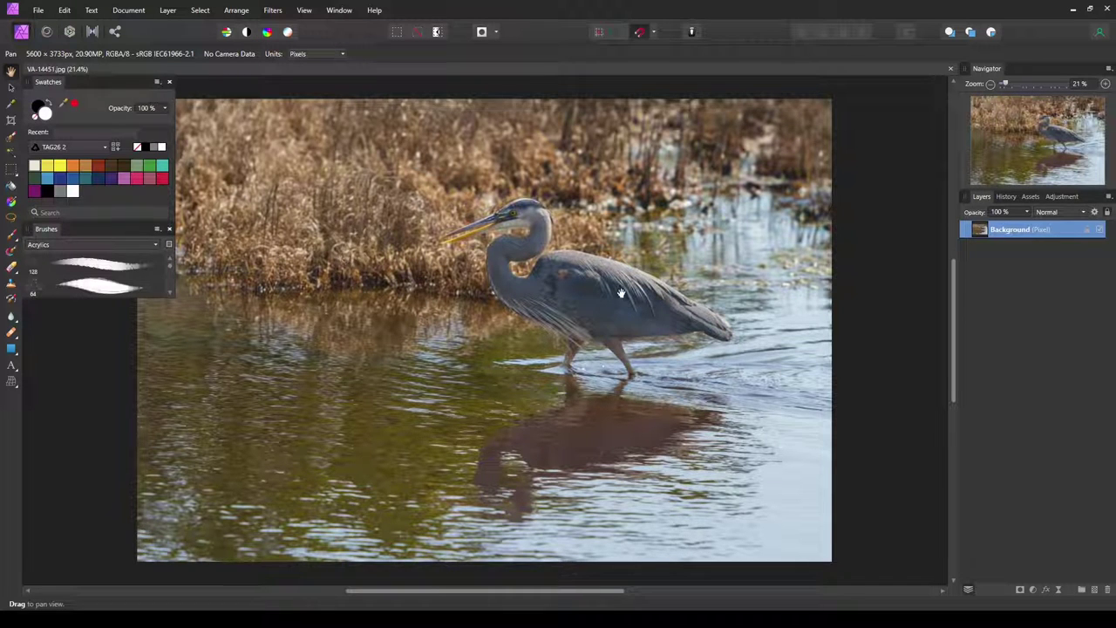
Open GREAT BLUE OIL PAINTING-28.psd as a second document and dismiss the assigned profile notice
click(40, 11)
click(38, 139)
click(154, 102)
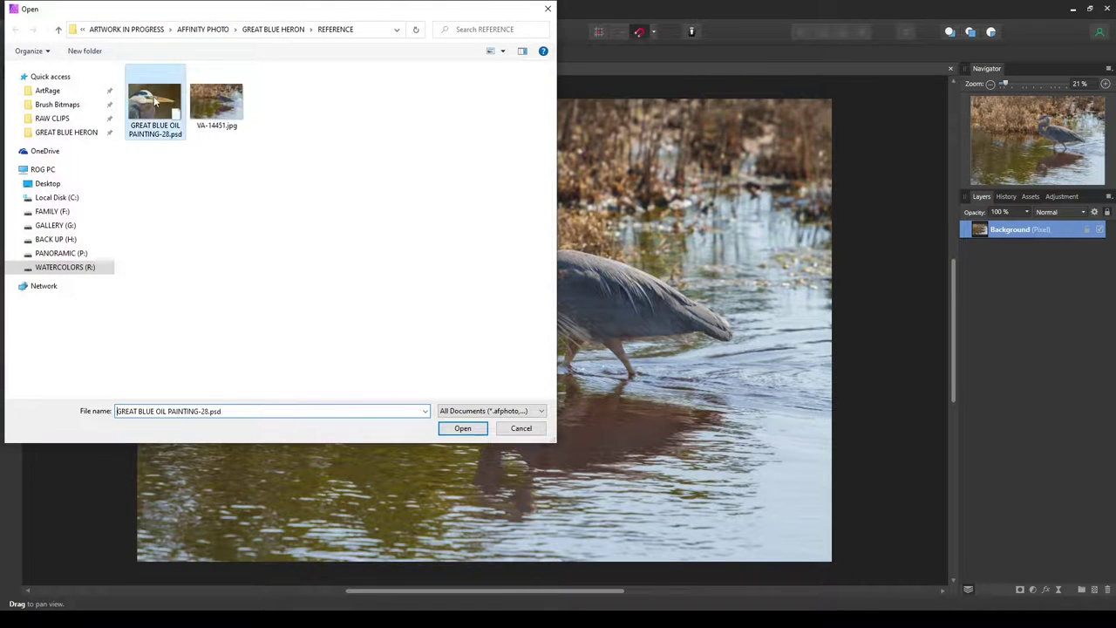
double_click(155, 102)
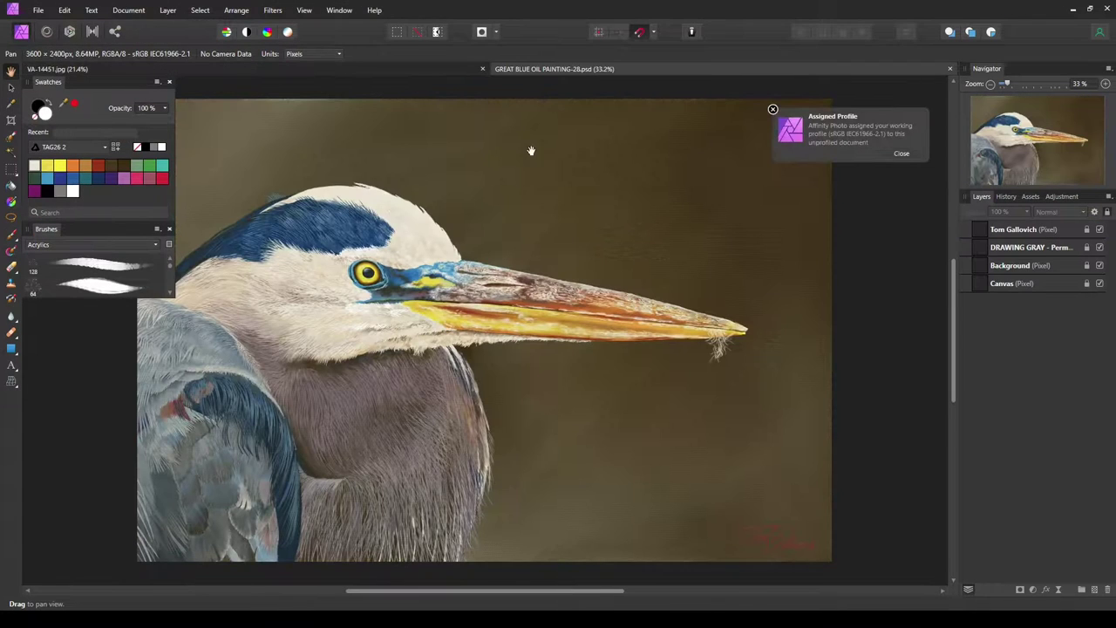
click(901, 154)
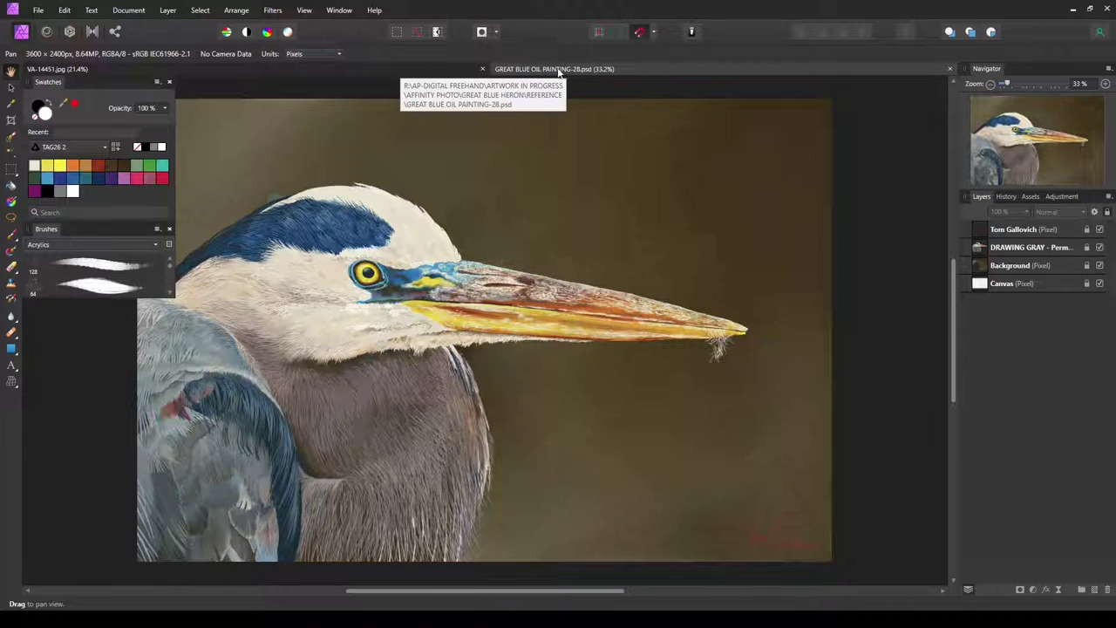
Select the DRAWING GRAY - Perm Rose layer, and toggle the Background and Canvas layers off and on to inspect the isolated heron
click(999, 249)
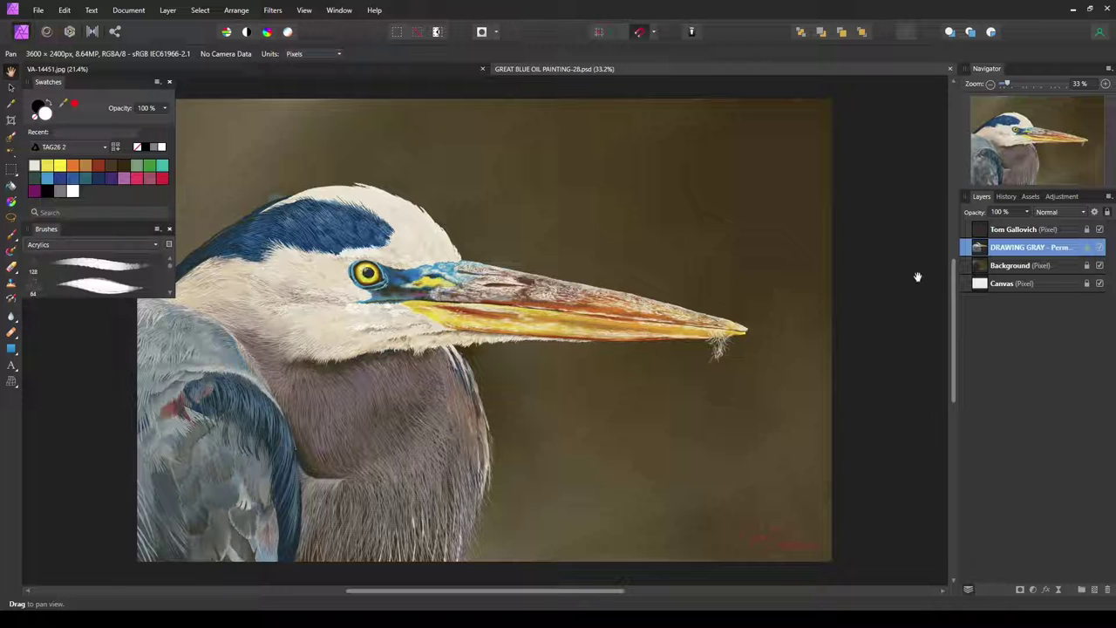
click(1100, 266)
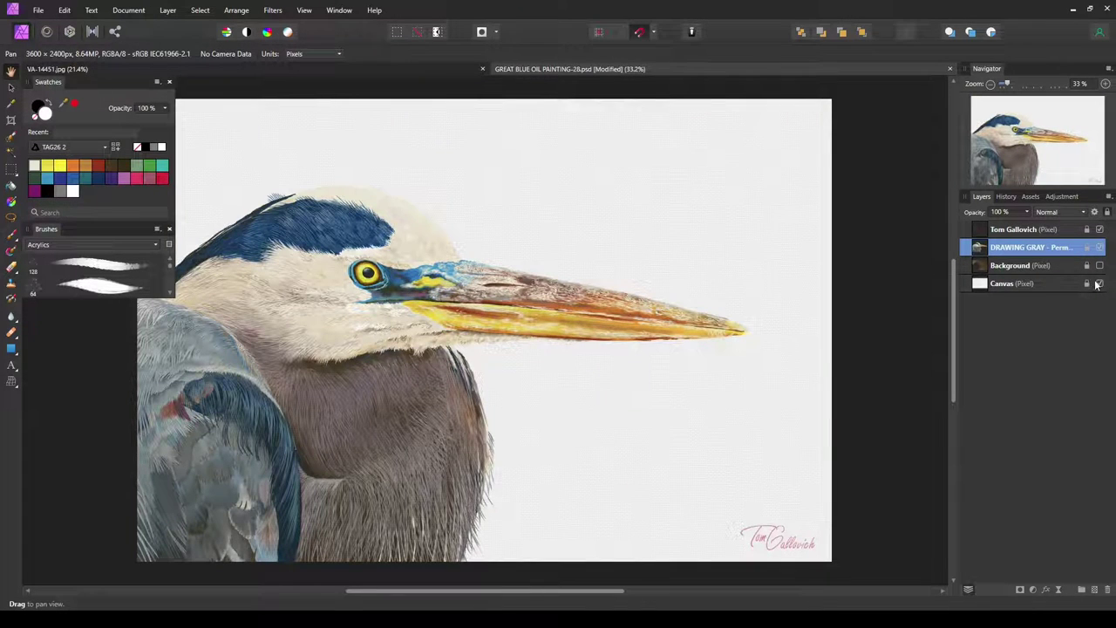
click(1100, 283)
click(1100, 283)
click(1099, 266)
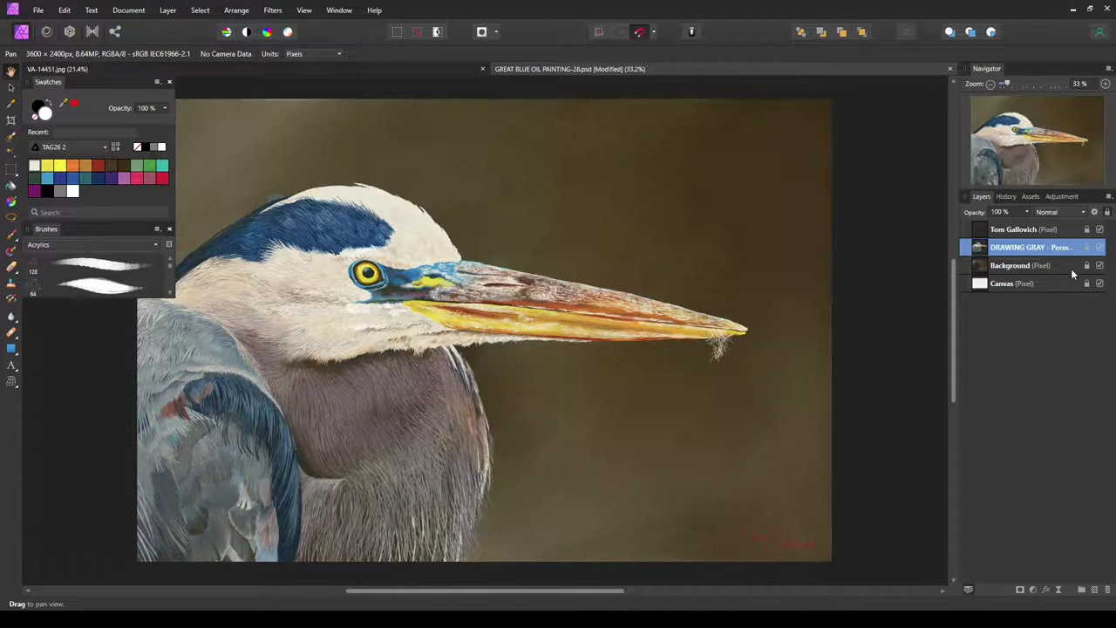
Copy the DRAWING GRAY - Perm Rose layer into VA-14451.jpg and move the pasted heron to the photo's lower-left corner
right_click(967, 248)
click(973, 276)
click(161, 67)
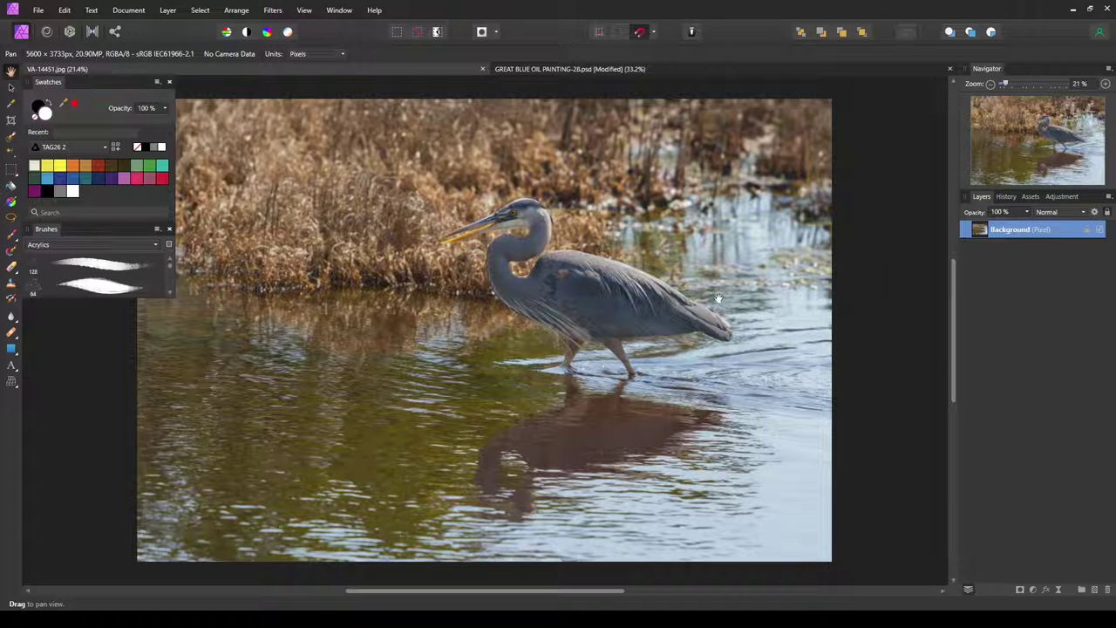
right_click(966, 231)
click(968, 269)
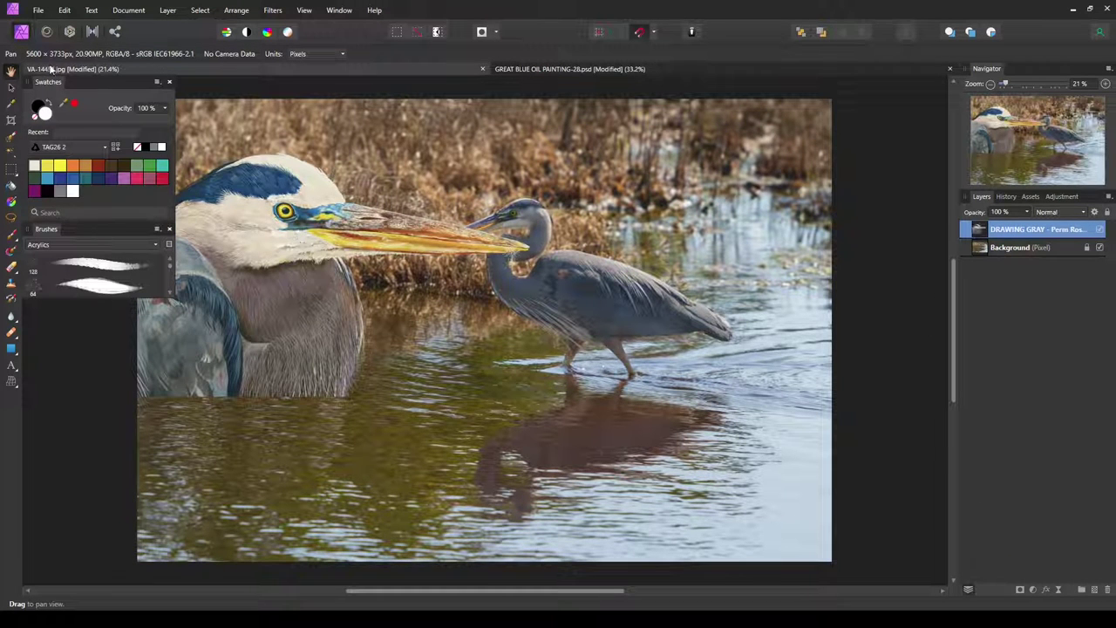
click(11, 88)
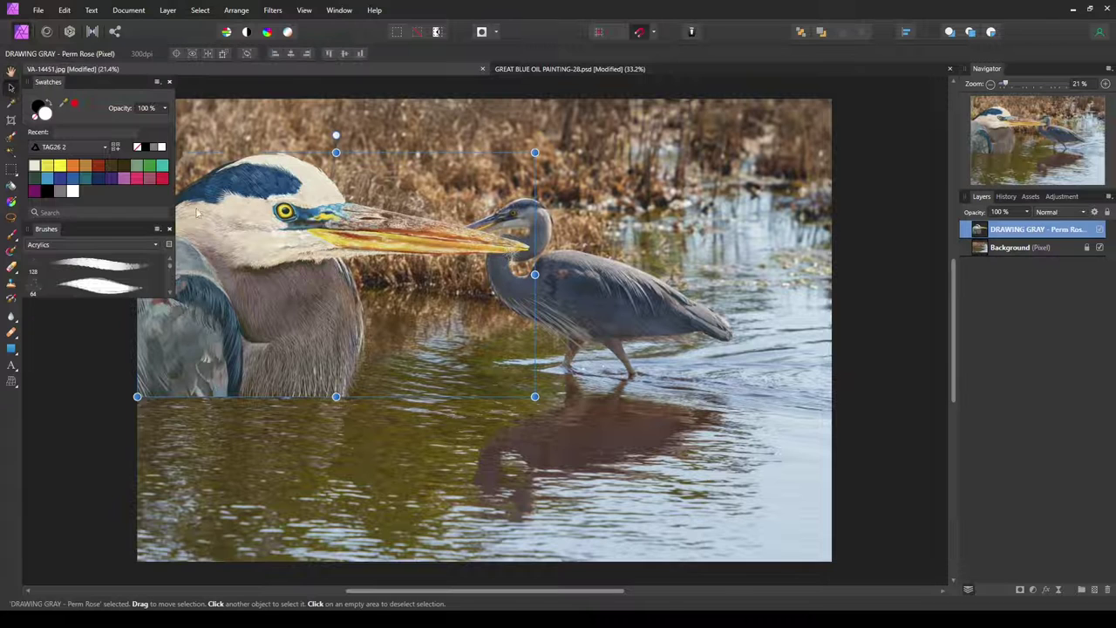
mouse_move(287, 242)
mouse_down()
mouse_move(320, 319)
mouse_move(314, 373)
mouse_move(289, 408)
mouse_up()
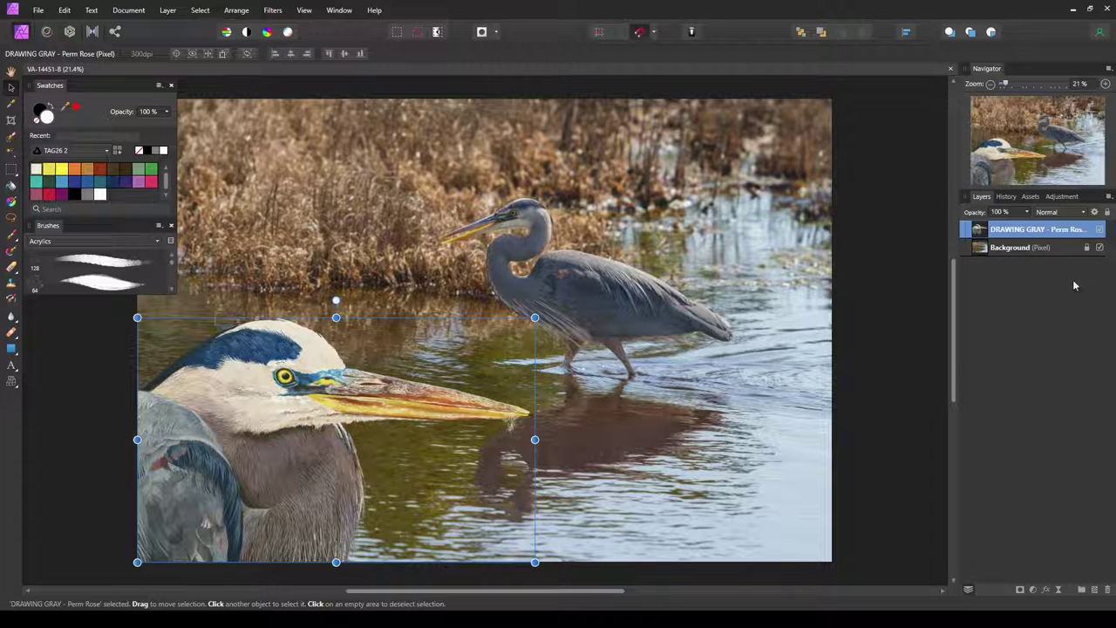
Unlock the Background photo layer for transforming
click(1016, 249)
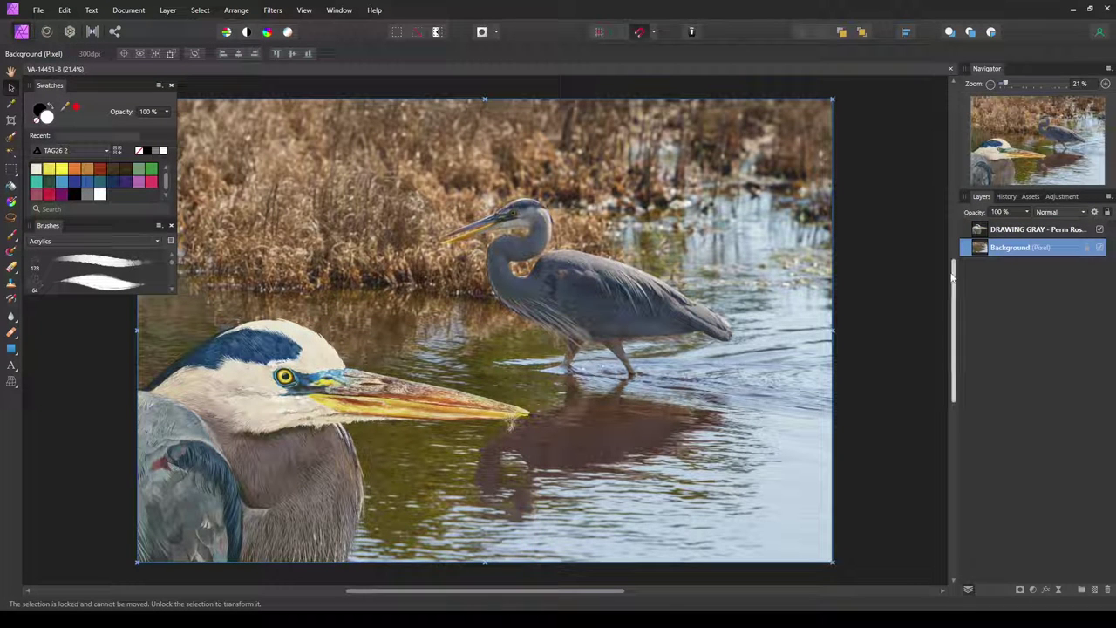
click(1091, 250)
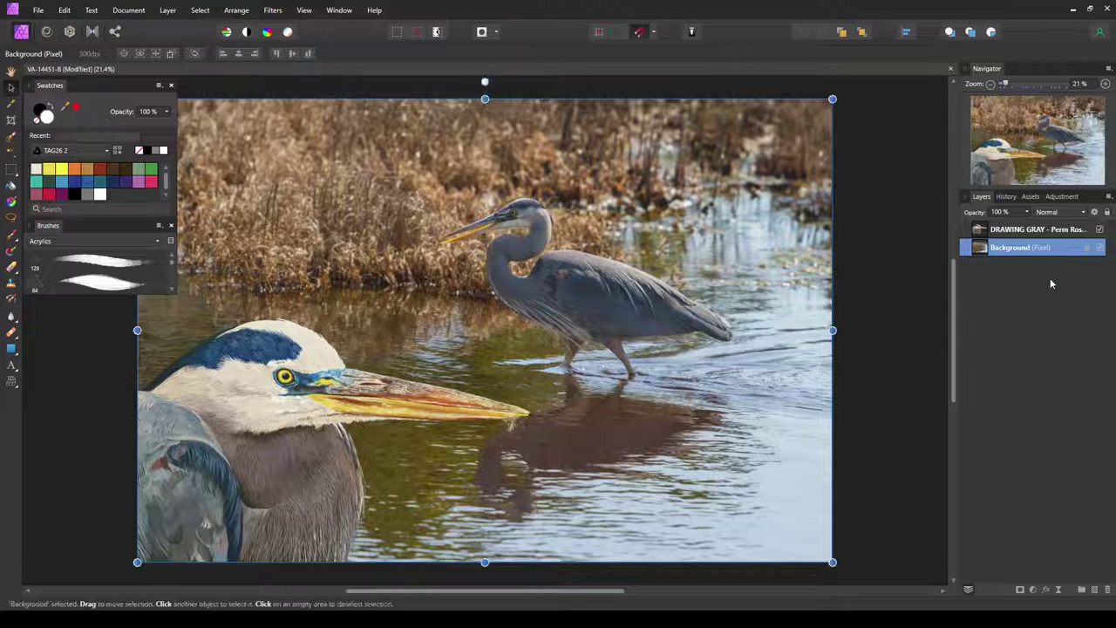
scroll(627, 214, down, 1)
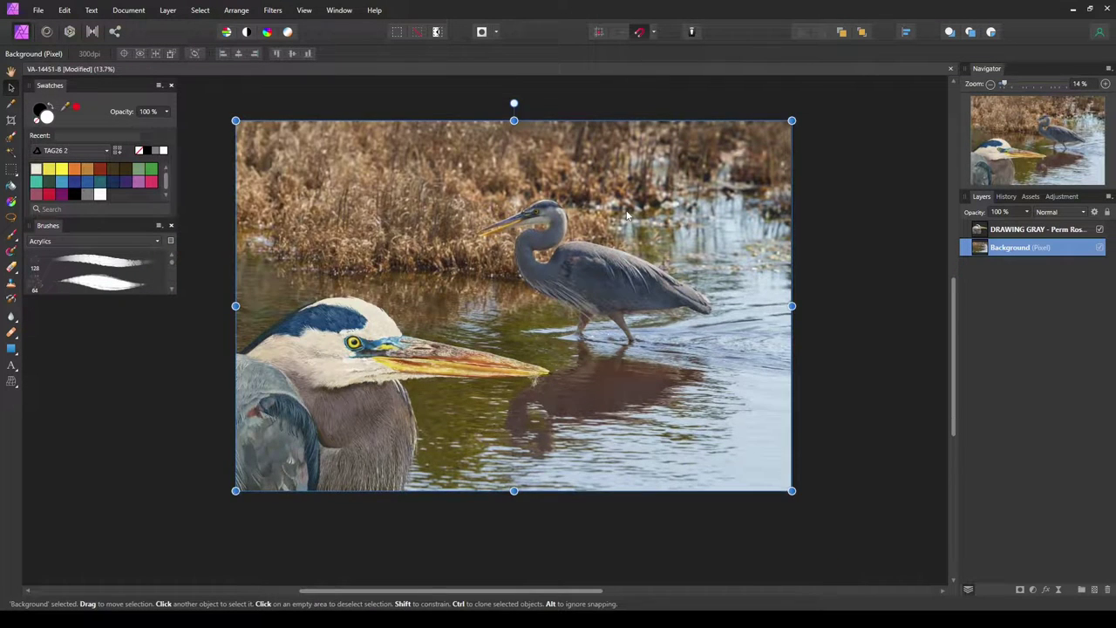
scroll(627, 214, down, 1)
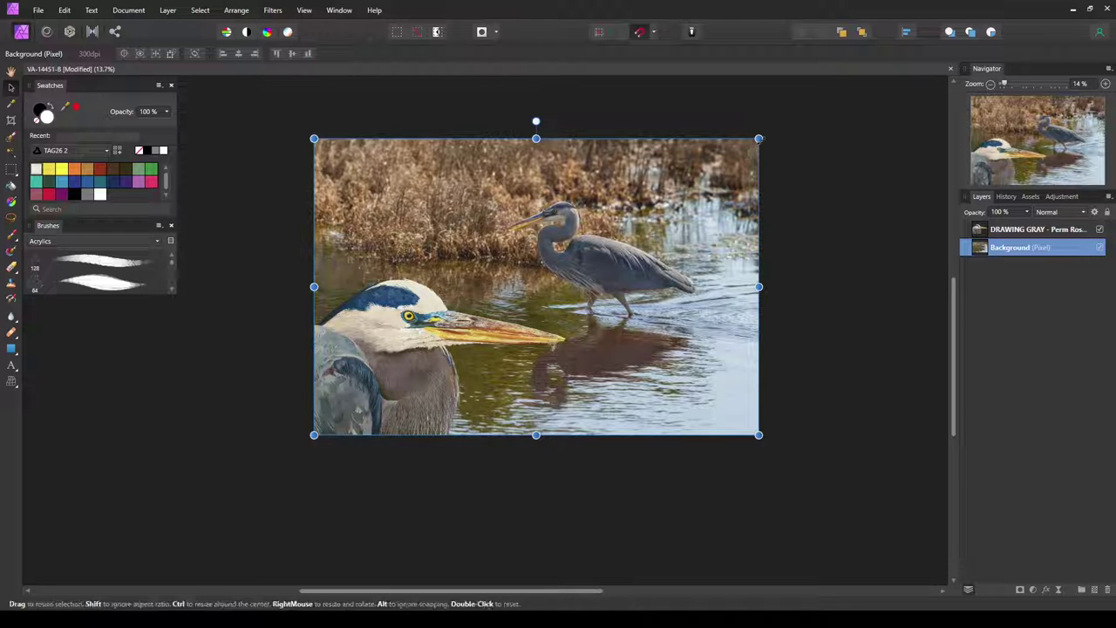
Enlarge the Background photo proportionally from its upper-right corner so it extends beyond the canvas, and deselect it
drag(759, 137, 795, 108)
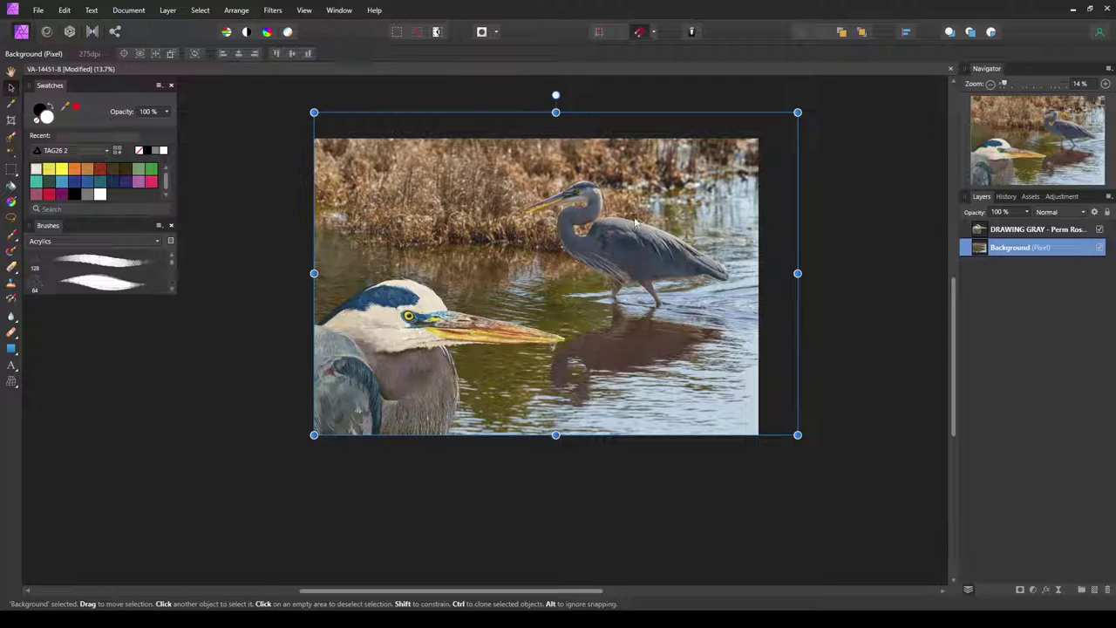
scroll(673, 211, up, 1)
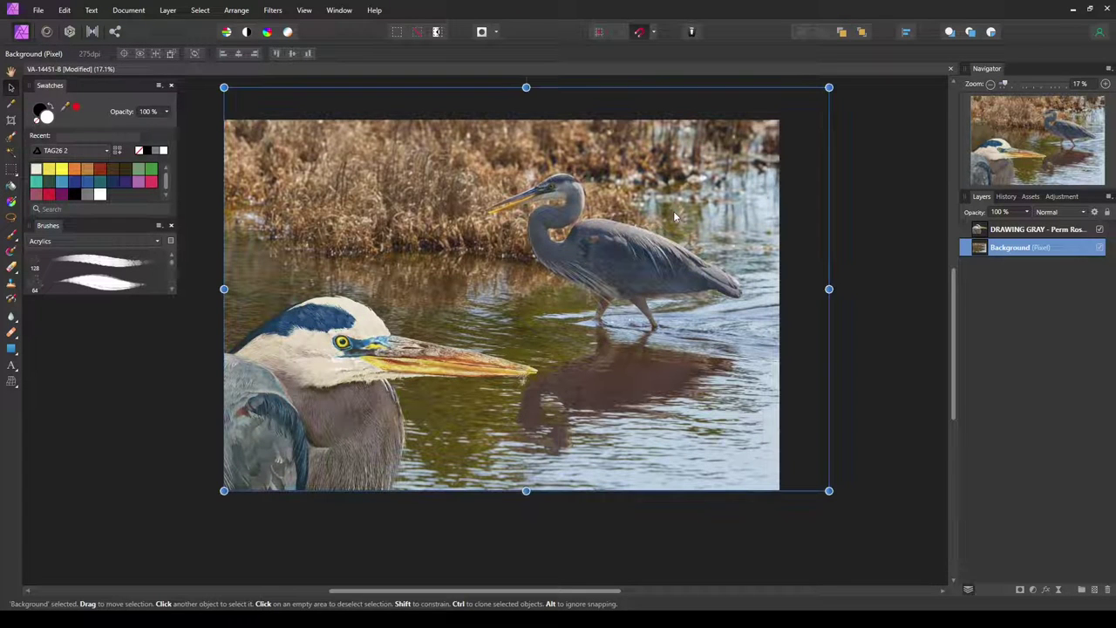
click(867, 222)
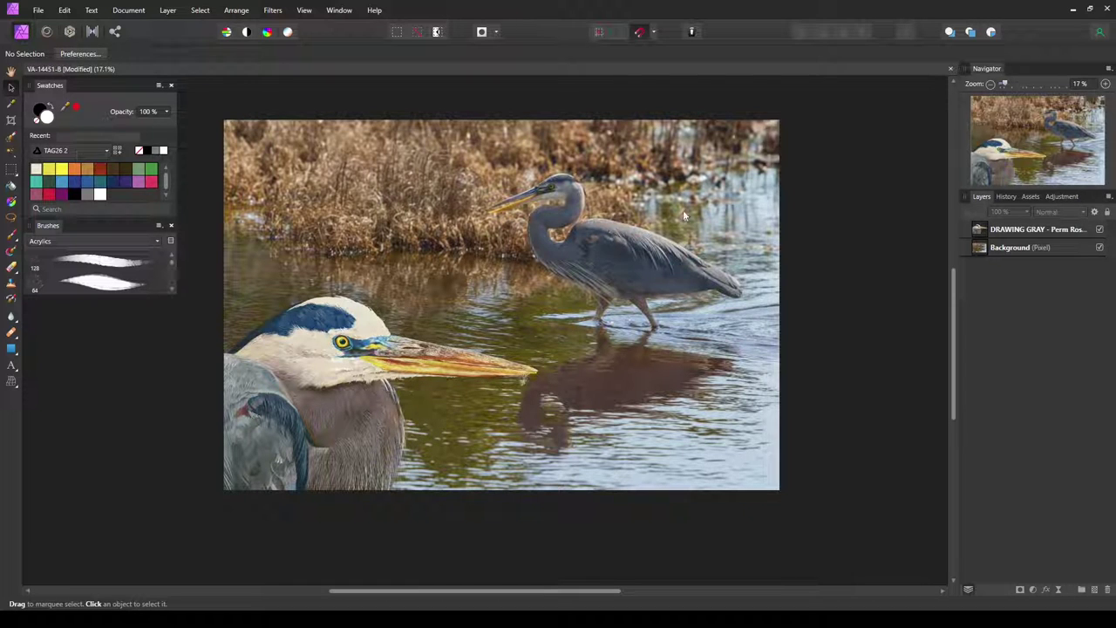
Add a Brightness / Contrast adjustment layer above the Background photo with contrast set to 20%, and check the standing heron up close
click(1011, 247)
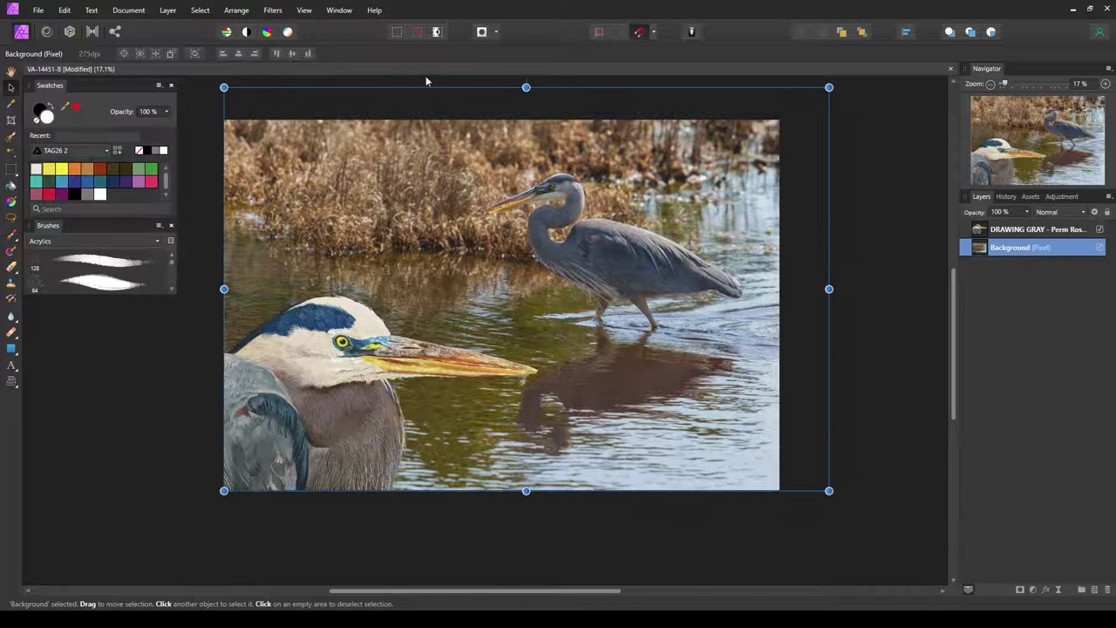
click(169, 11)
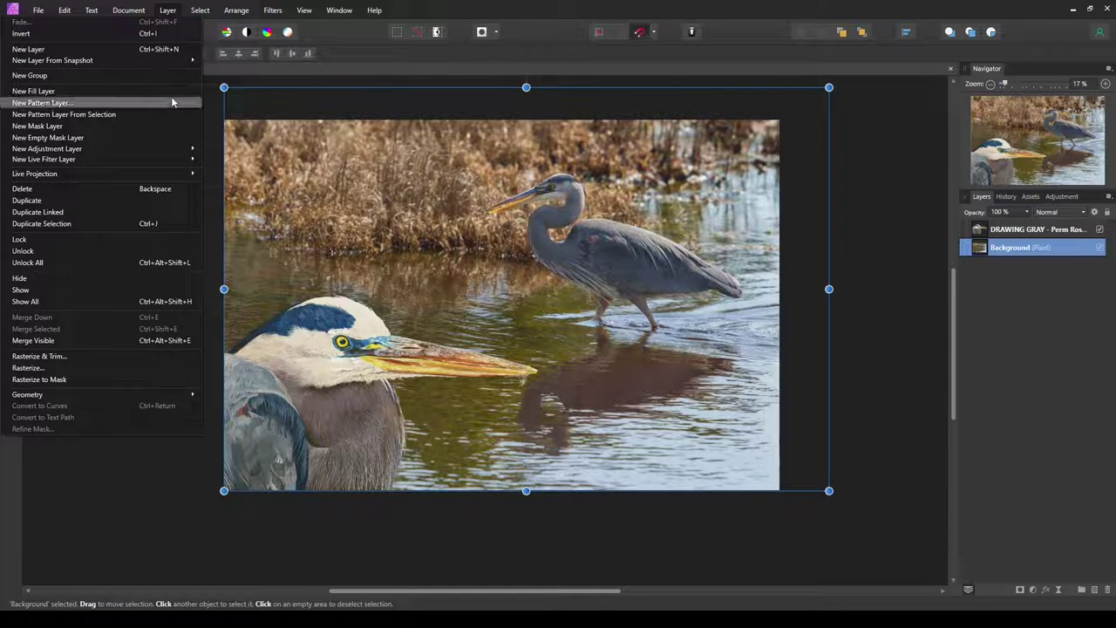
mouse_move(95, 149)
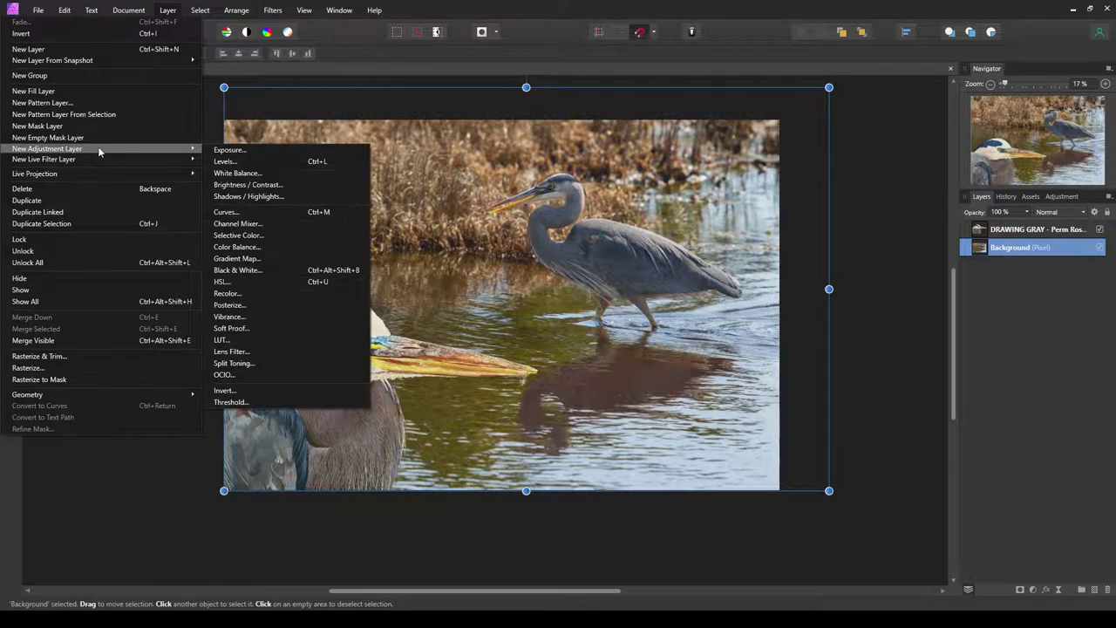
click(273, 186)
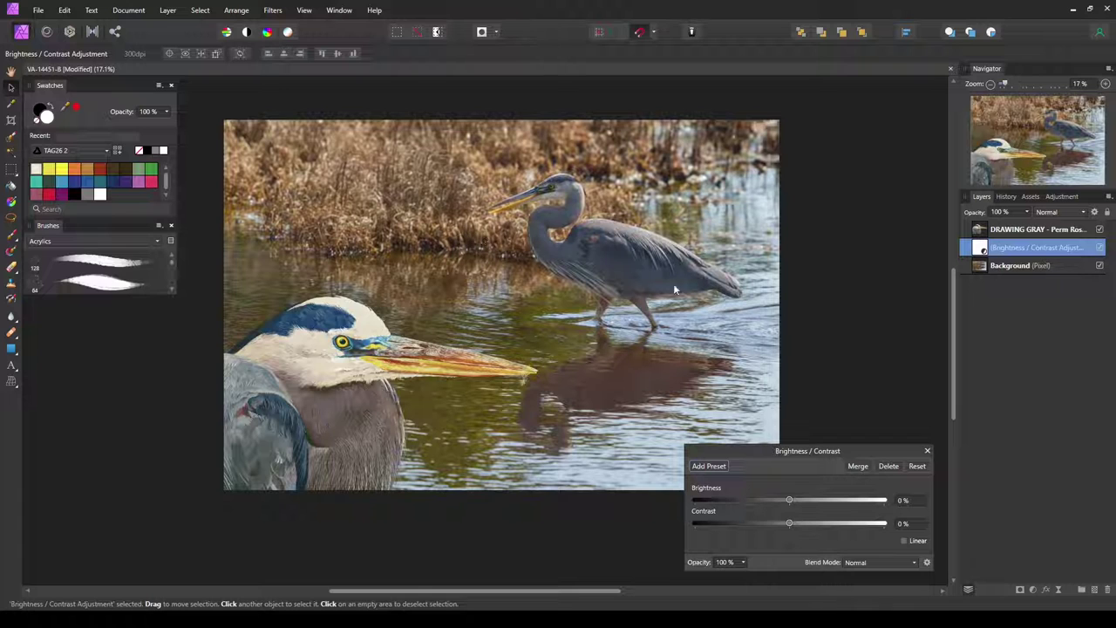
click(903, 524)
text(20)
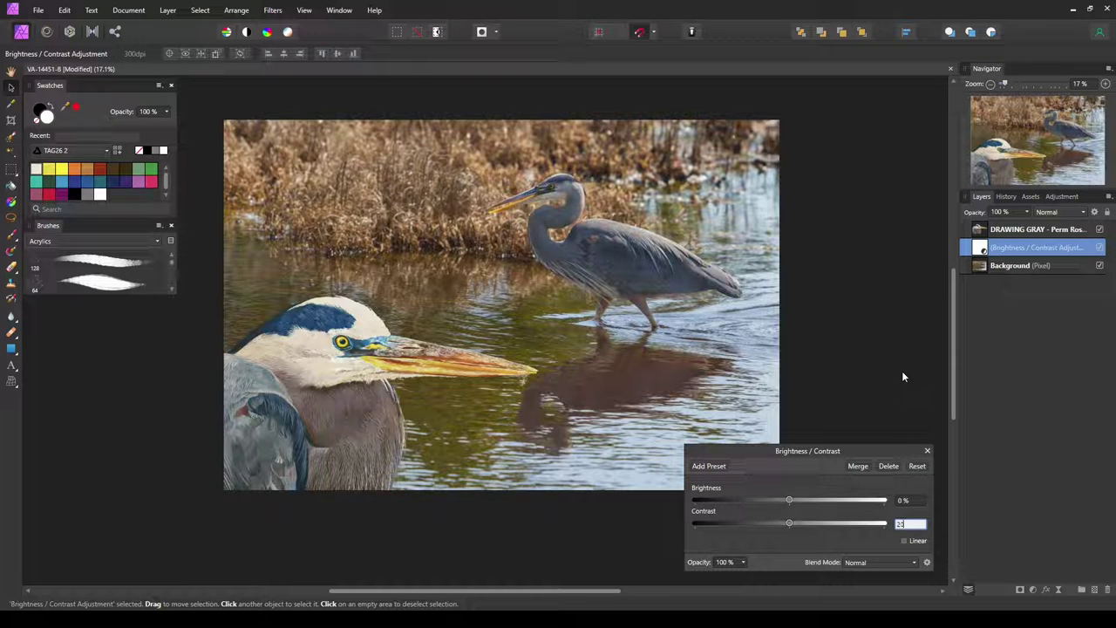
key(Return)
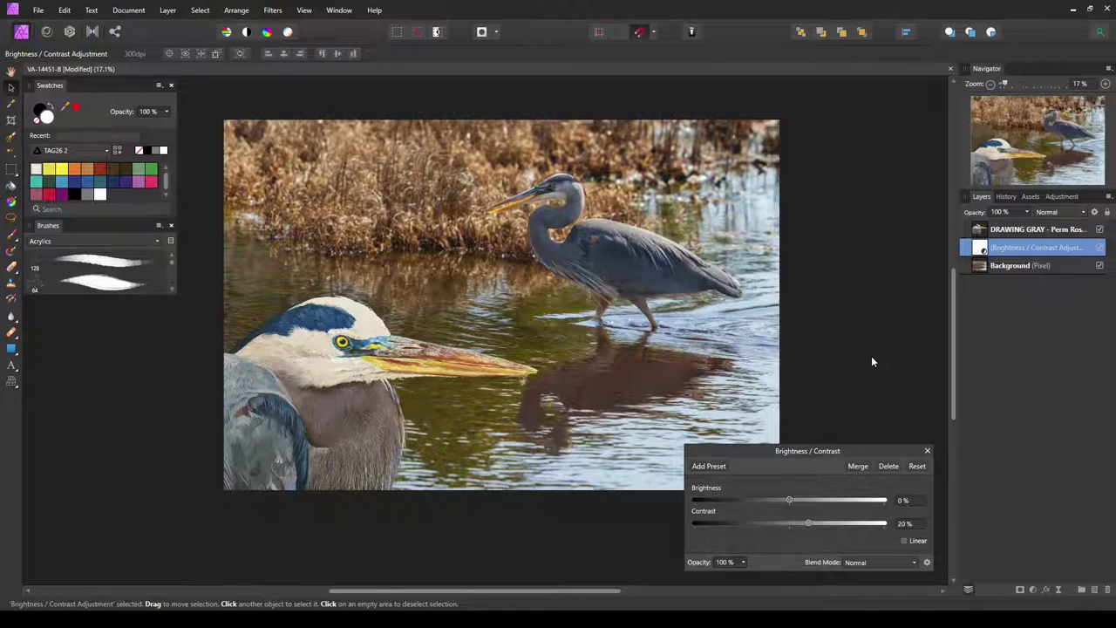
scroll(620, 266, up, 3)
scroll(602, 175, up, 4)
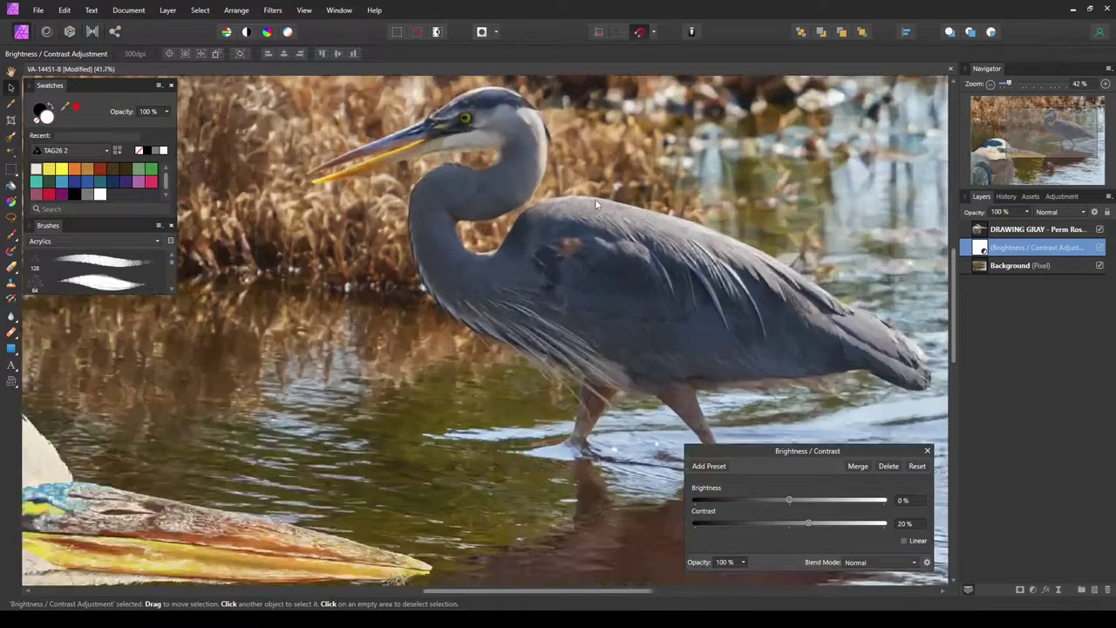
scroll(573, 321, down, 3)
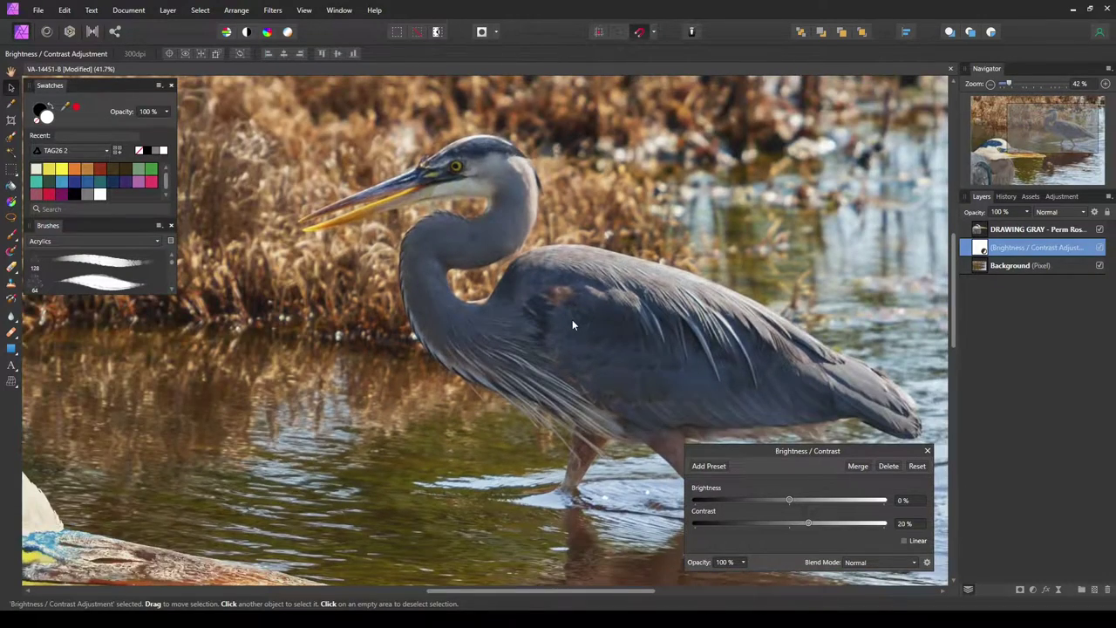
scroll(573, 325, down, 3)
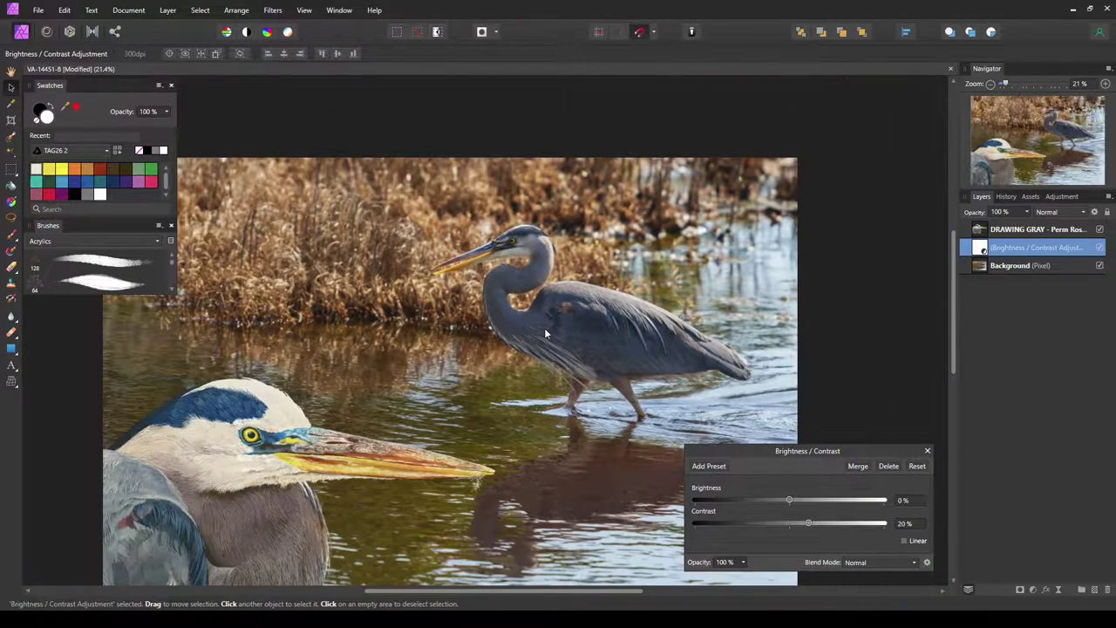
click(928, 450)
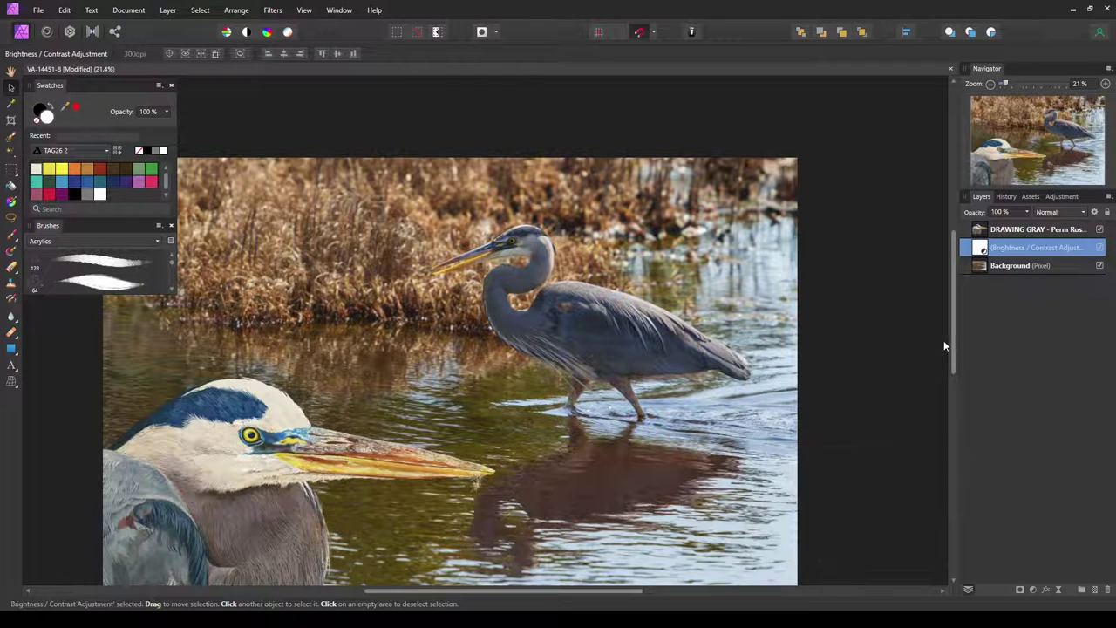
Mask the Brightness / Contrast adjustment to the Background layer below and expand that layer to show it
right_click(1013, 252)
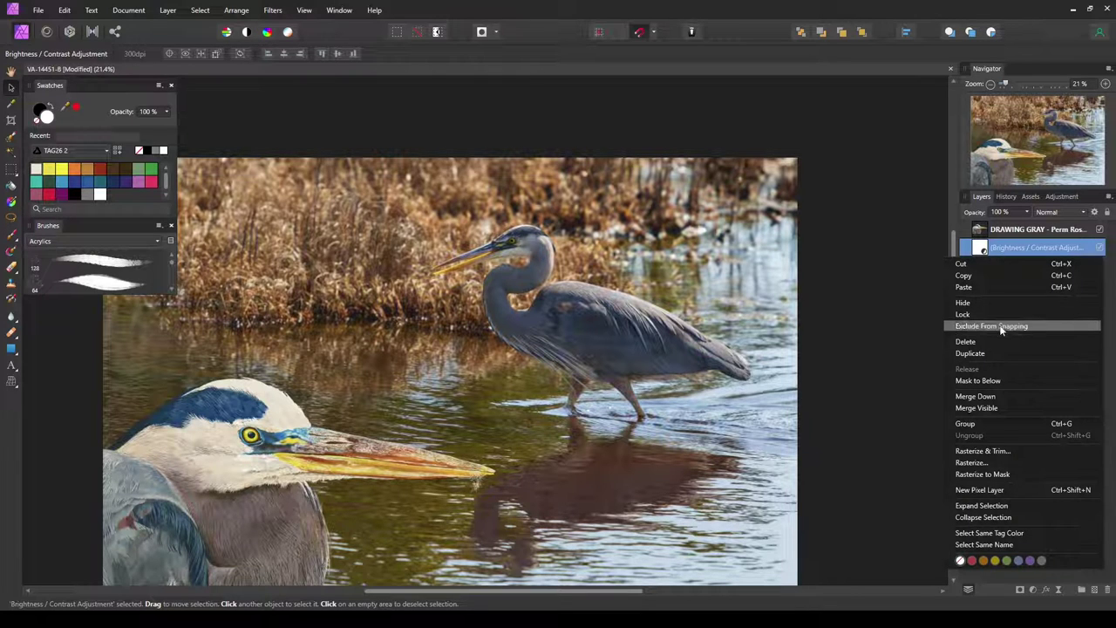
click(981, 381)
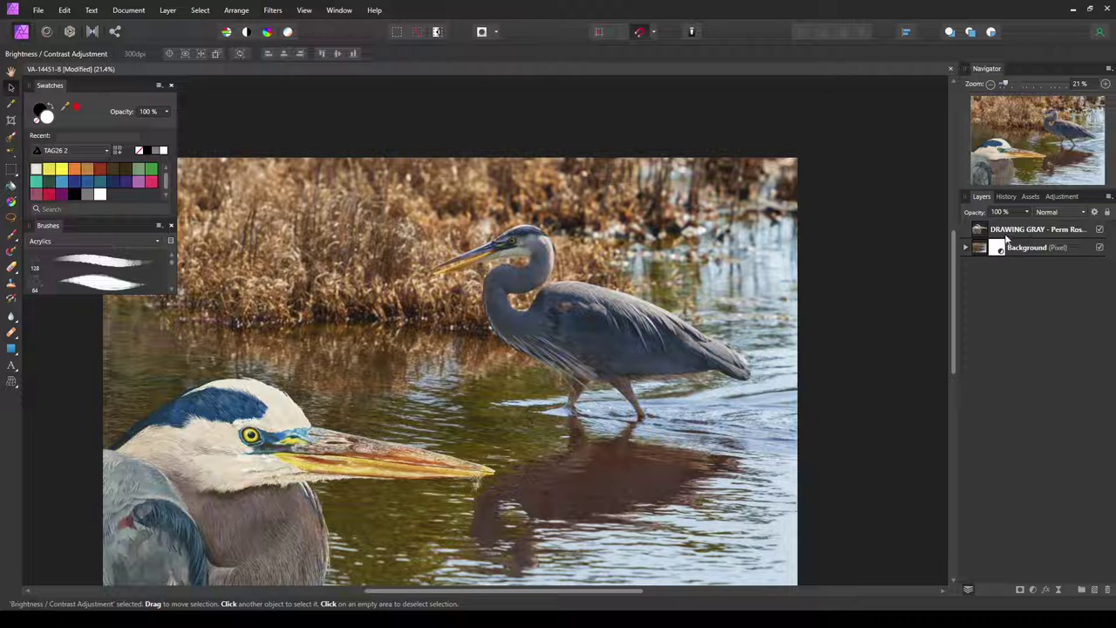
click(966, 248)
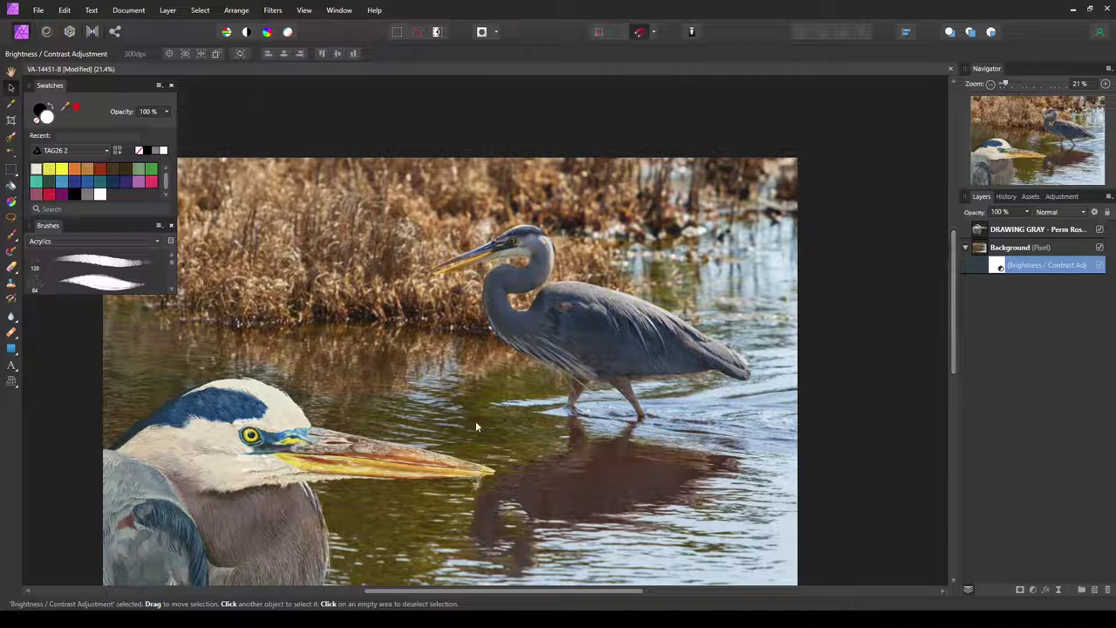
Add a Levels adjustment layer above the DRAWING GRAY - Perm Rose heron layer with the white level set to 91%
click(1012, 231)
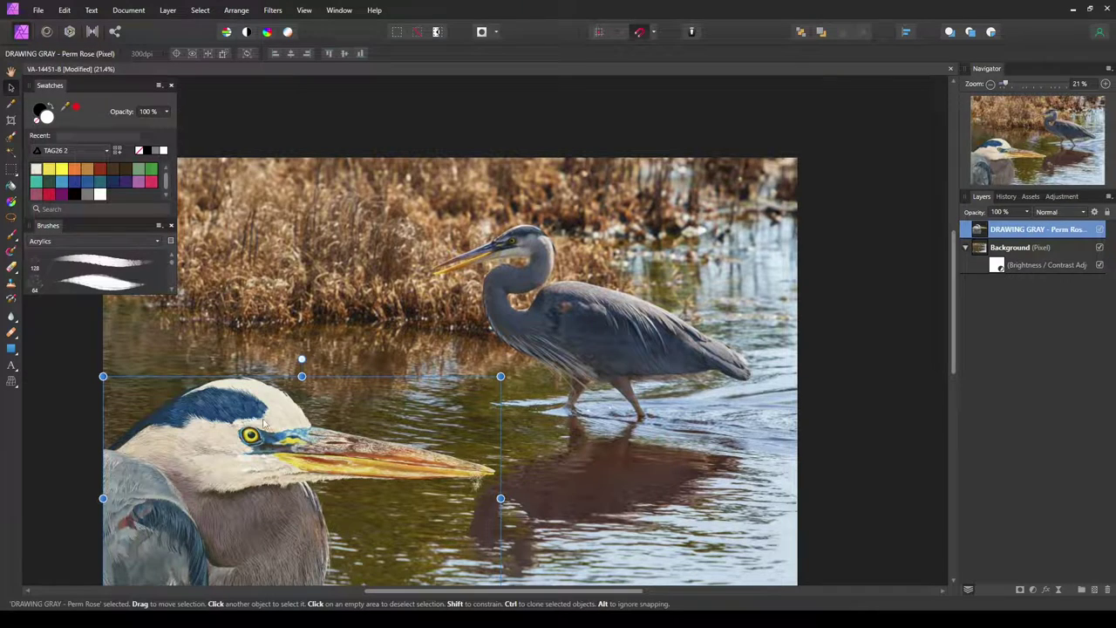
scroll(197, 473, up, 2)
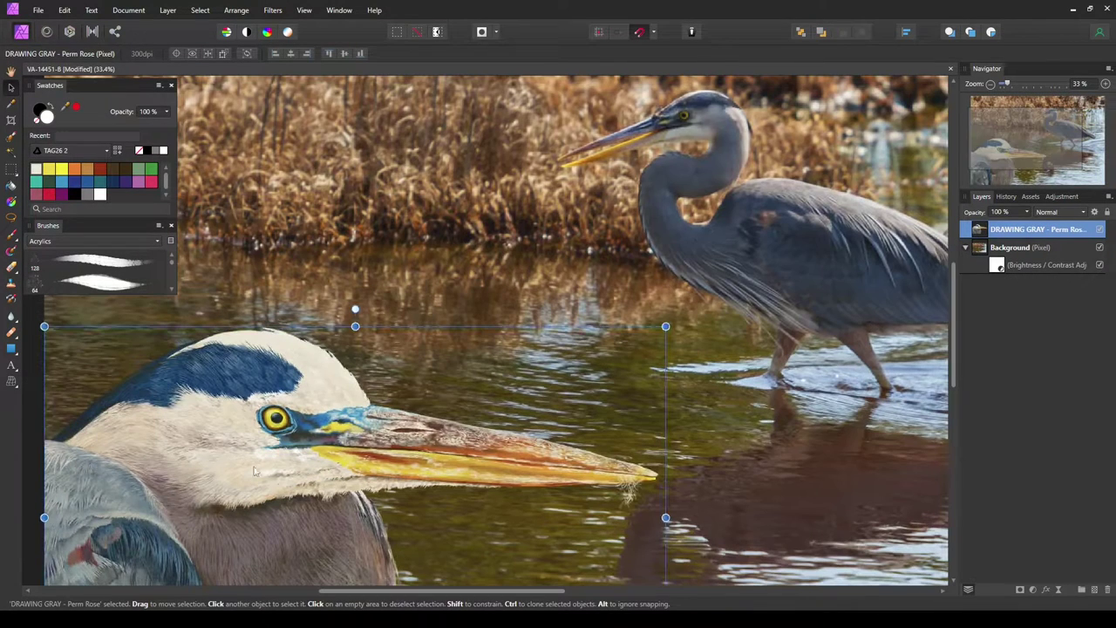
key(space)
drag(397, 495, 534, 338)
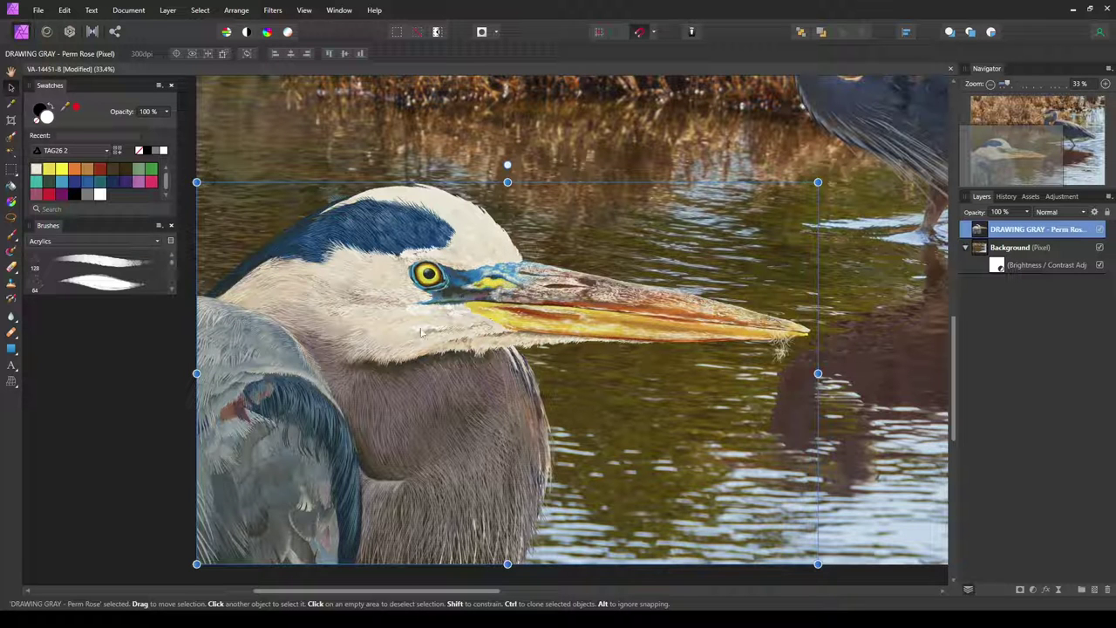
mouse_move(610, 204)
mouse_down()
mouse_move(326, 394)
mouse_move(528, 284)
mouse_move(590, 228)
mouse_move(596, 198)
mouse_up()
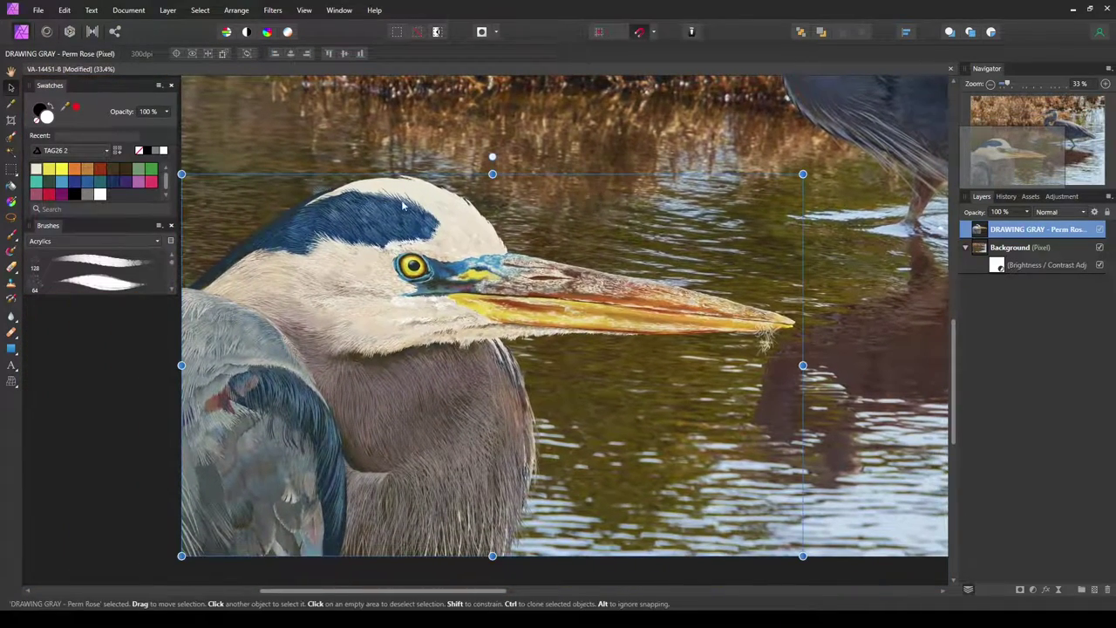
click(168, 10)
mouse_move(148, 174)
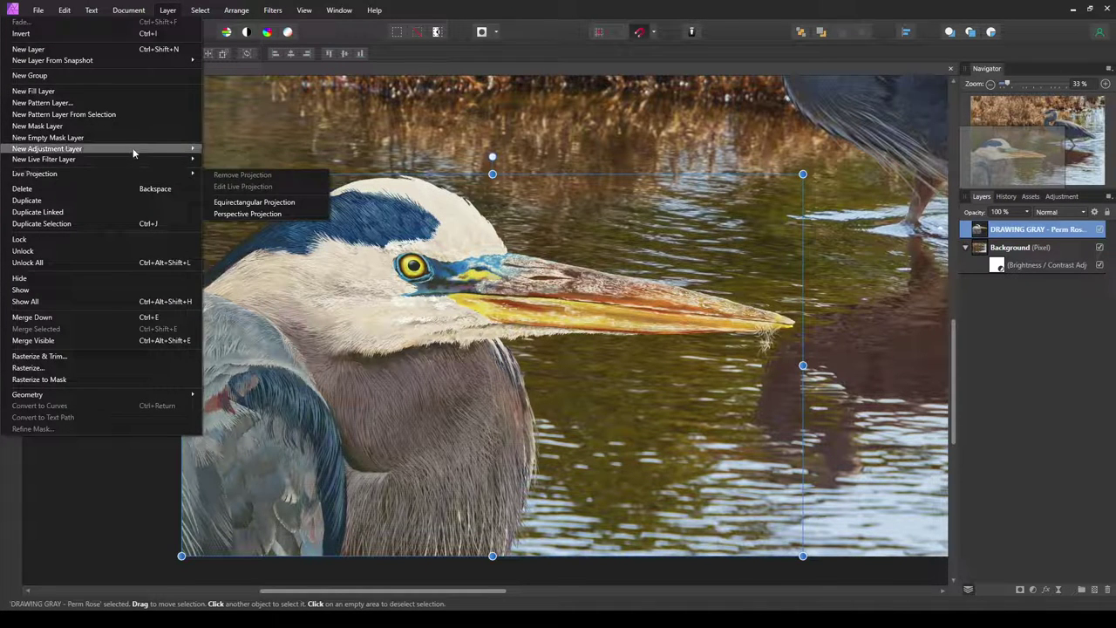
mouse_move(146, 148)
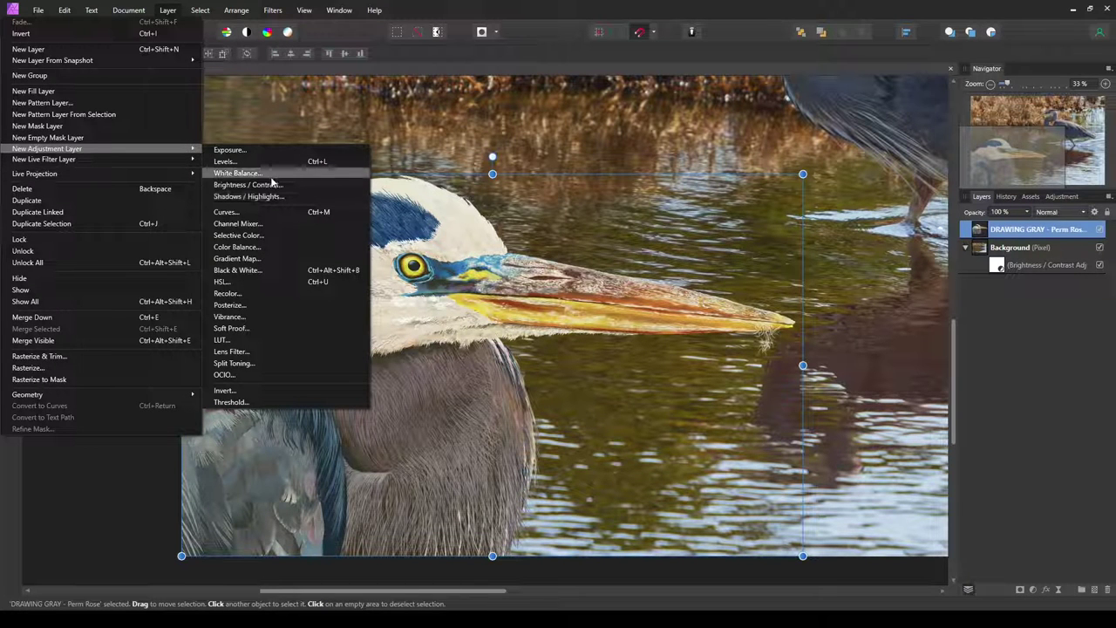
click(226, 161)
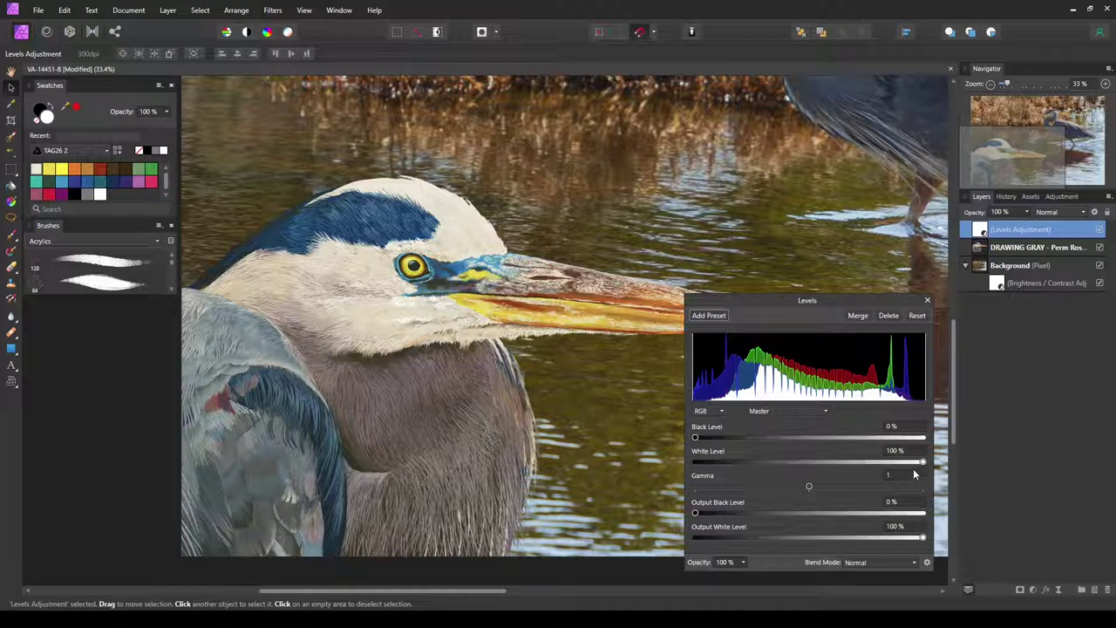
drag(923, 465, 904, 465)
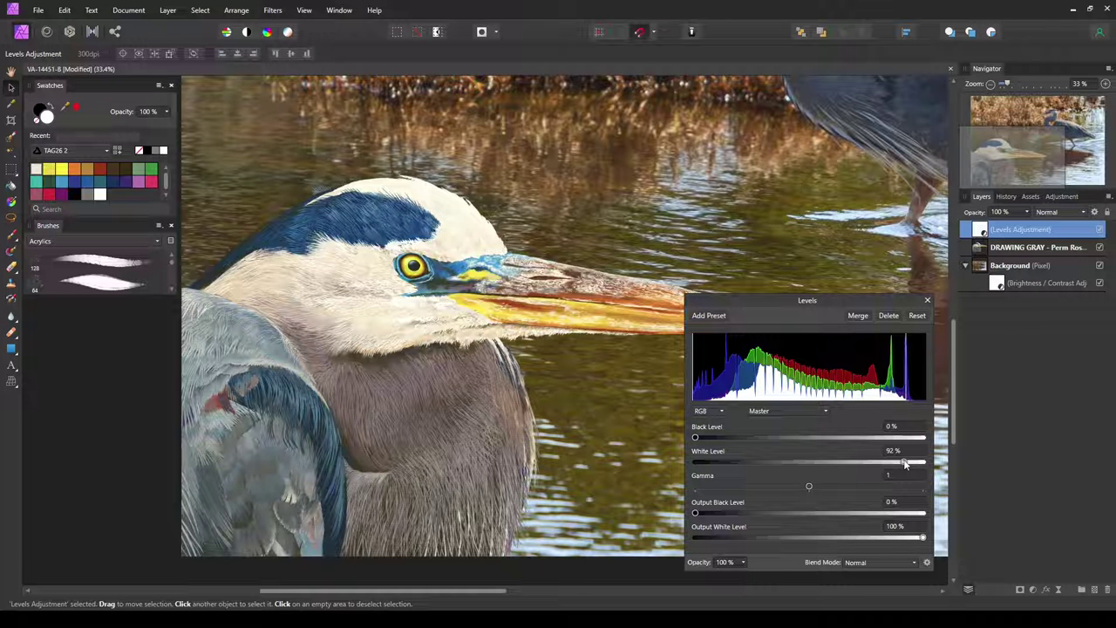
drag(904, 465, 902, 465)
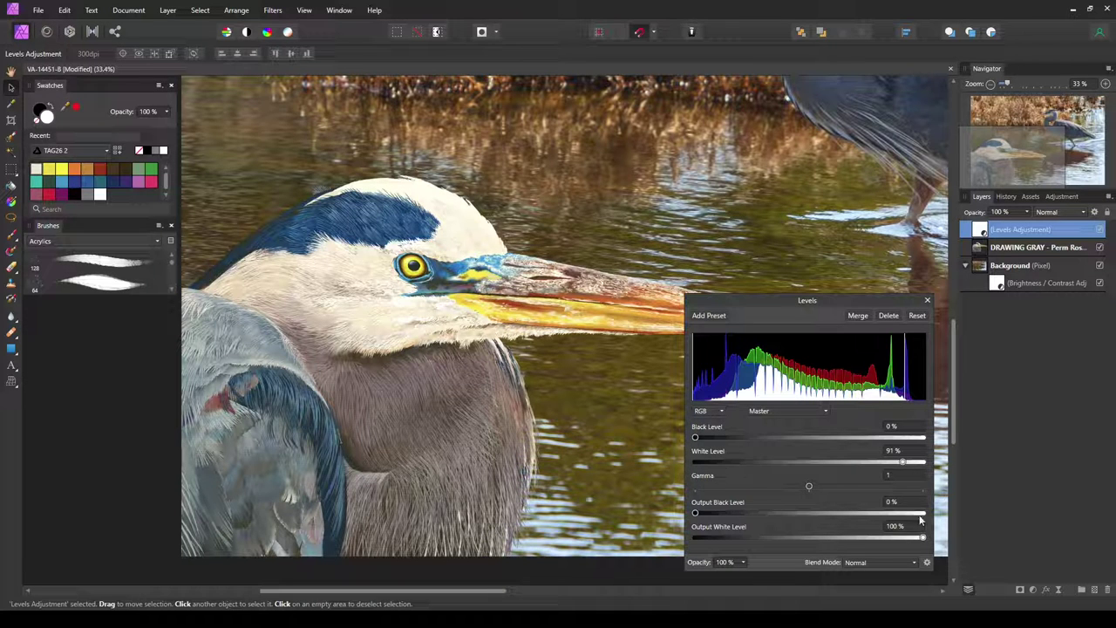
click(928, 299)
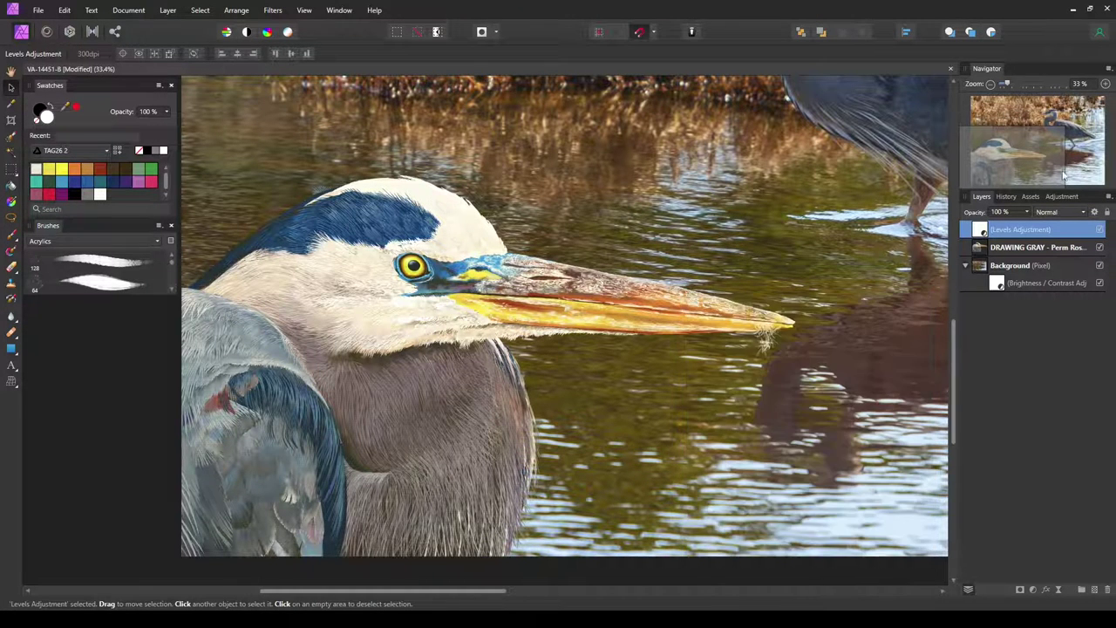
Mask the Levels adjustment to the DRAWING GRAY - Perm Rose layer below and check the whole composite
right_click(978, 232)
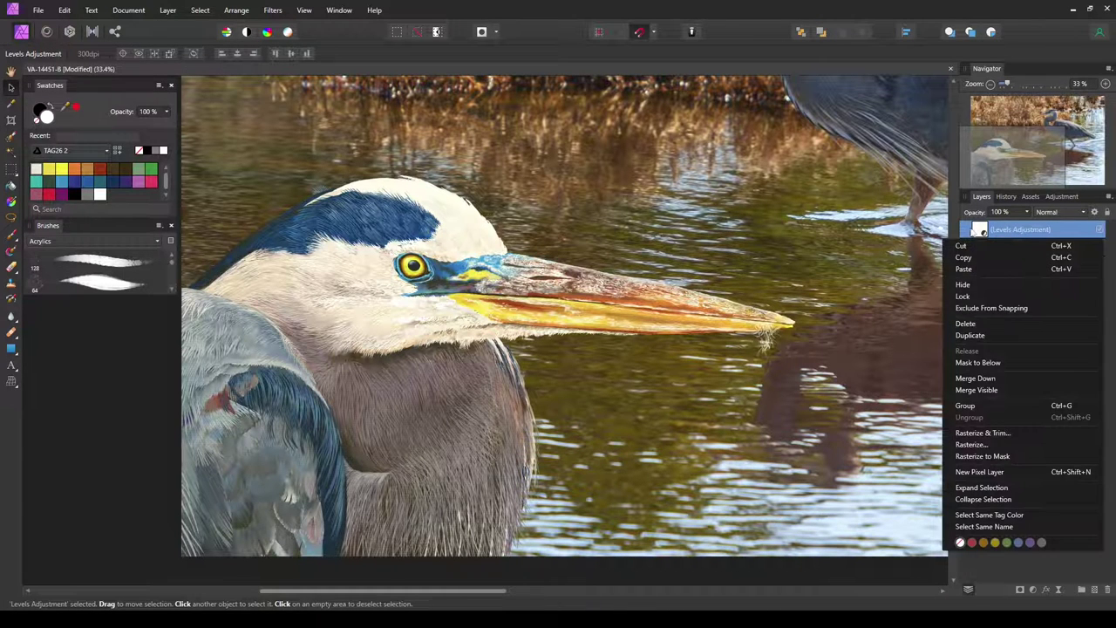
click(995, 362)
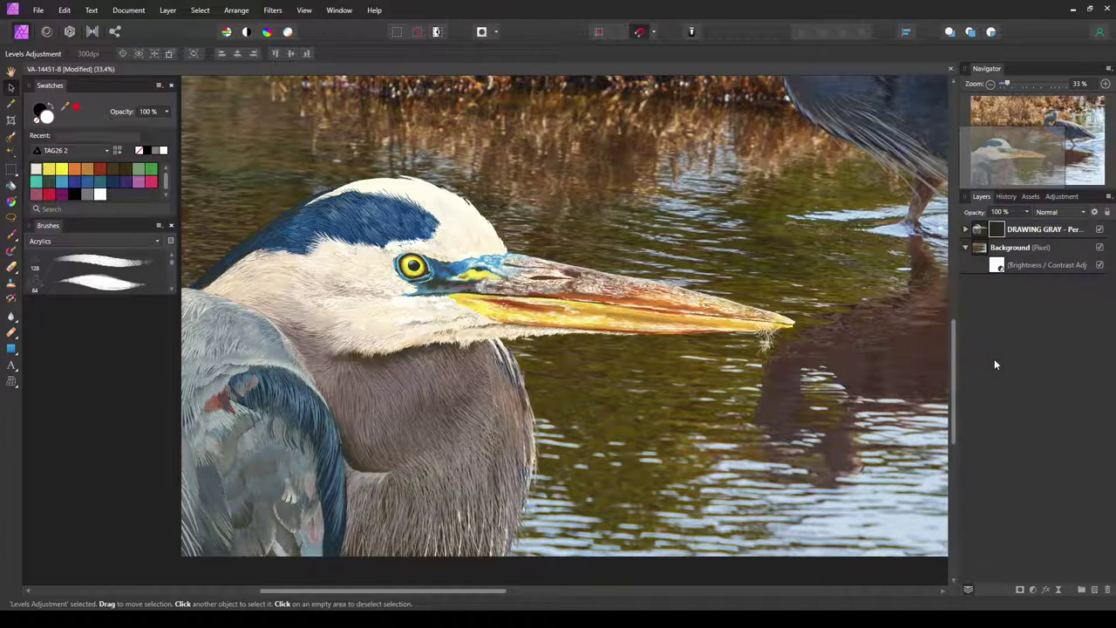
scroll(625, 237, down, 1)
scroll(625, 237, down, 1)
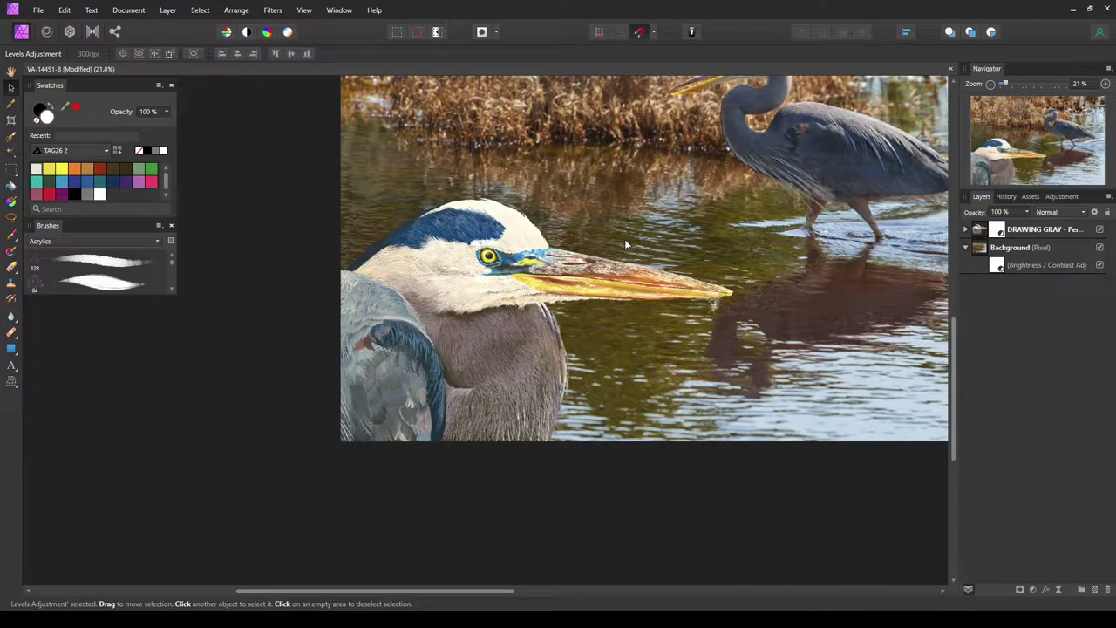
drag(710, 212, 600, 325)
scroll(600, 324, down, 1)
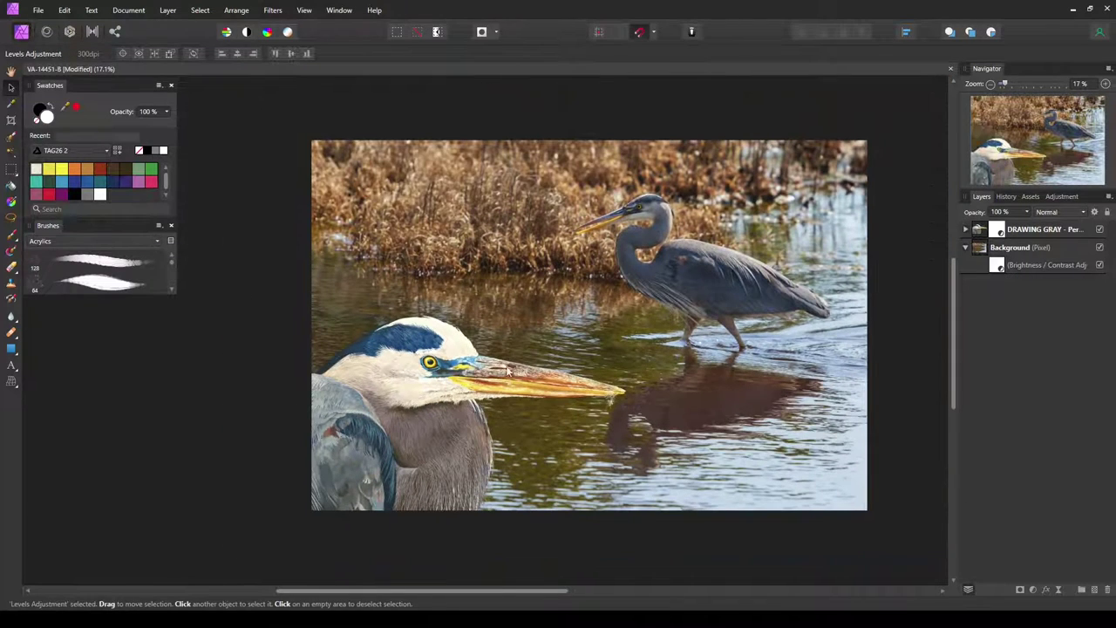
scroll(614, 334, up, 1)
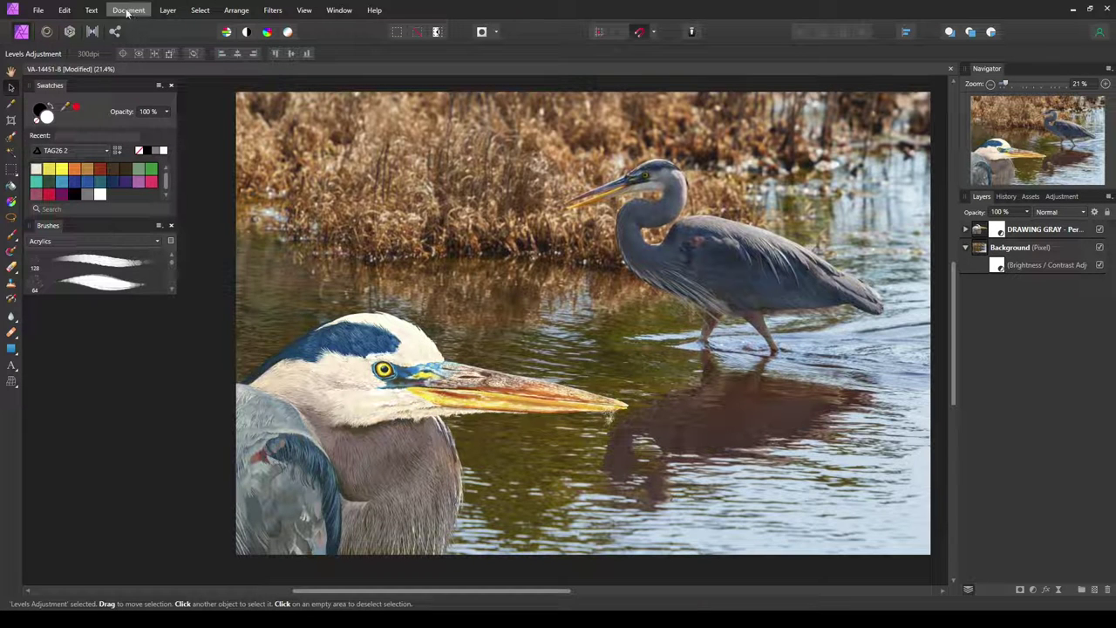
Add a Recolor adjustment layer at the top of the layer stack with lightness set to -100%
click(167, 10)
mouse_move(159, 149)
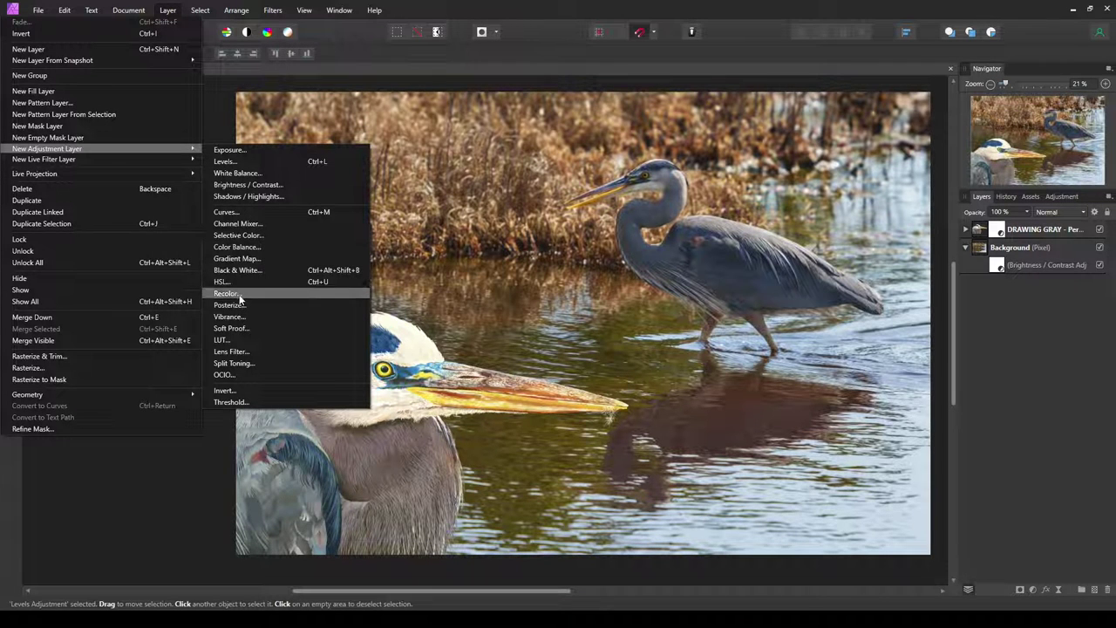
click(243, 296)
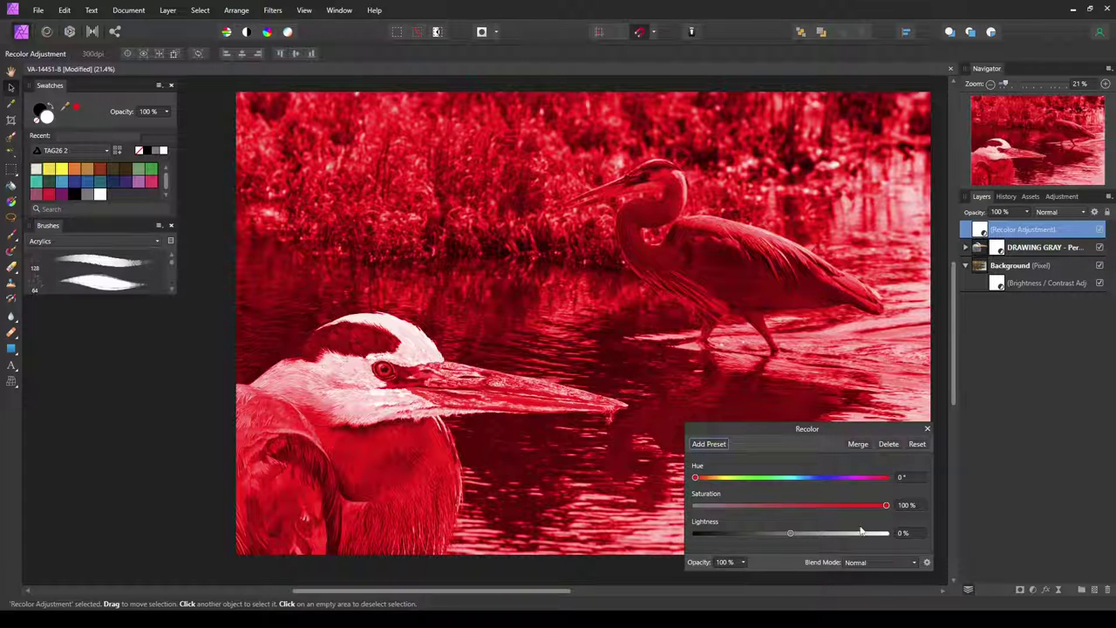
drag(789, 533, 691, 541)
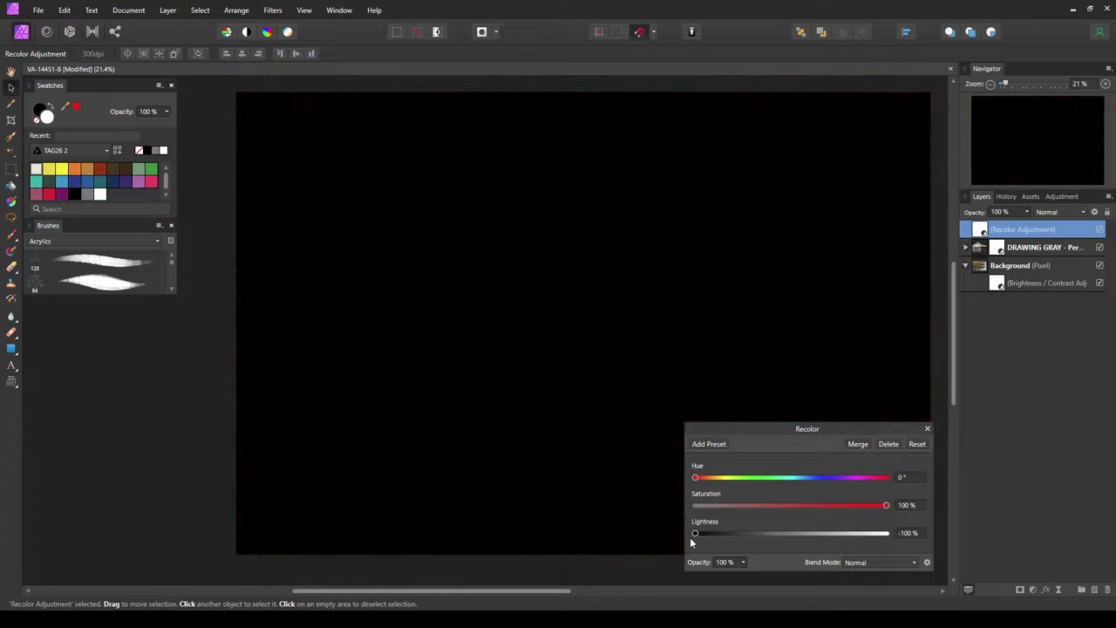
Set the Recolor adjustment's blend mode to Average and close its settings
drag(767, 429, 708, 285)
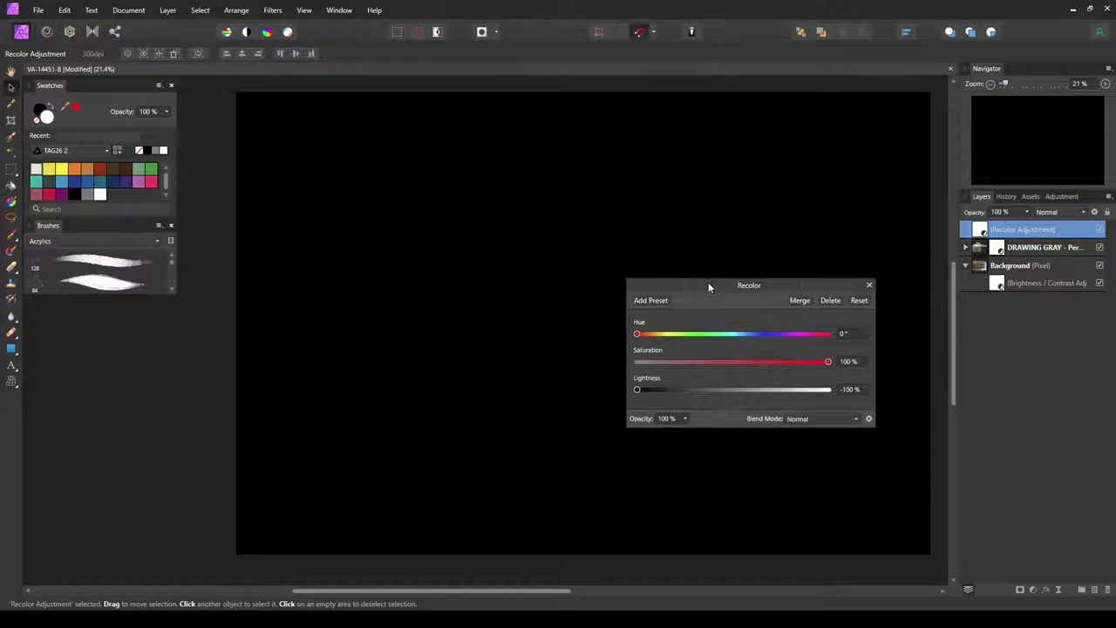
click(810, 419)
scroll(807, 372, down, 3)
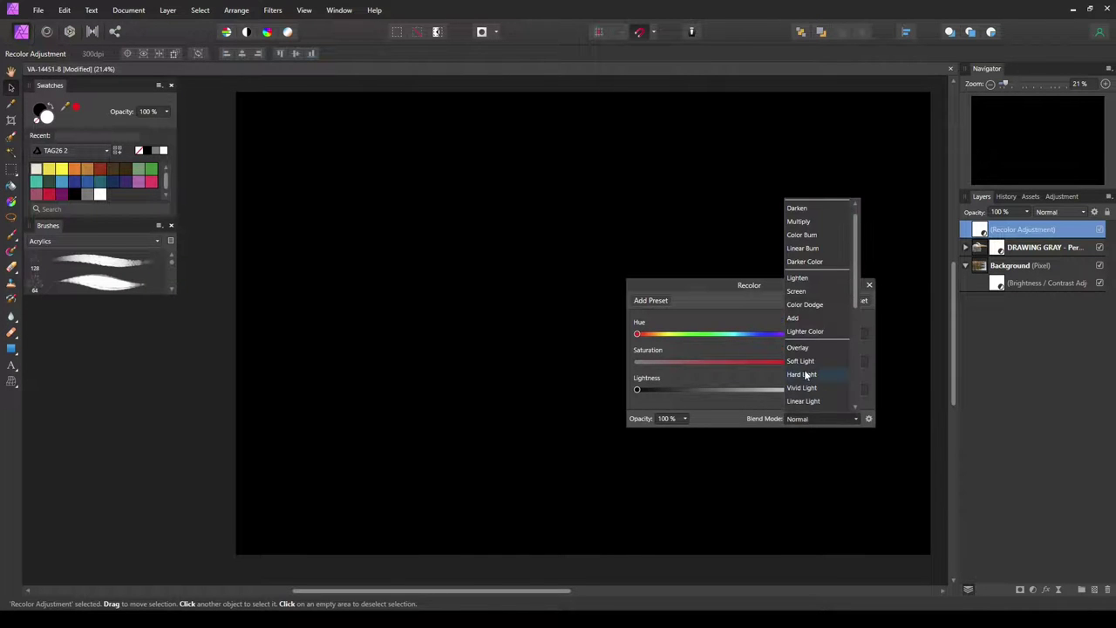
scroll(807, 372, down, 1)
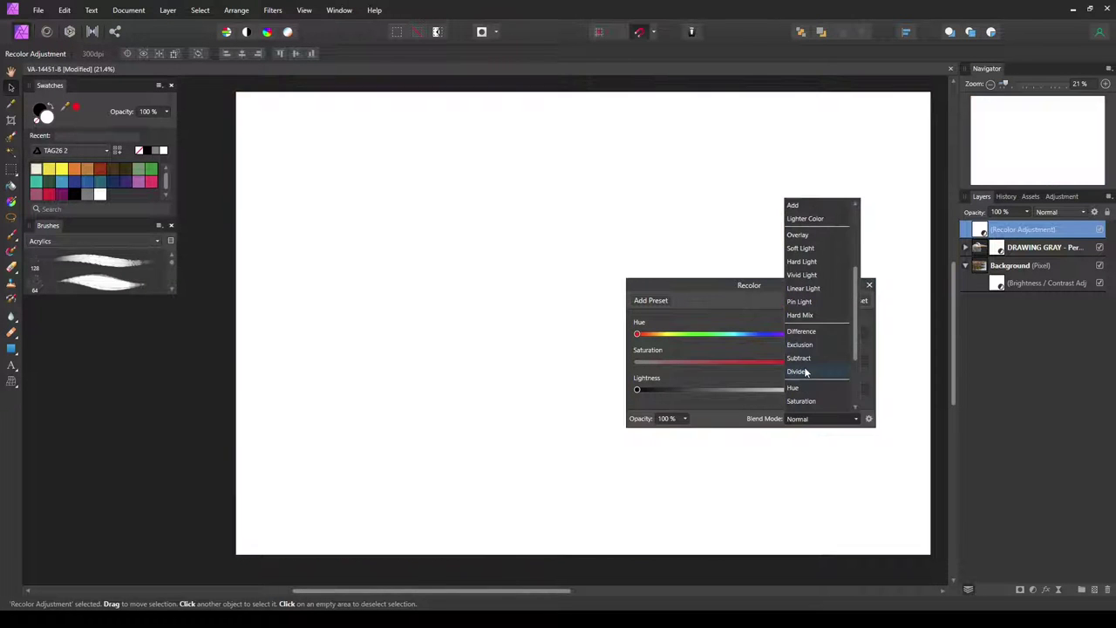
scroll(807, 373, down, 2)
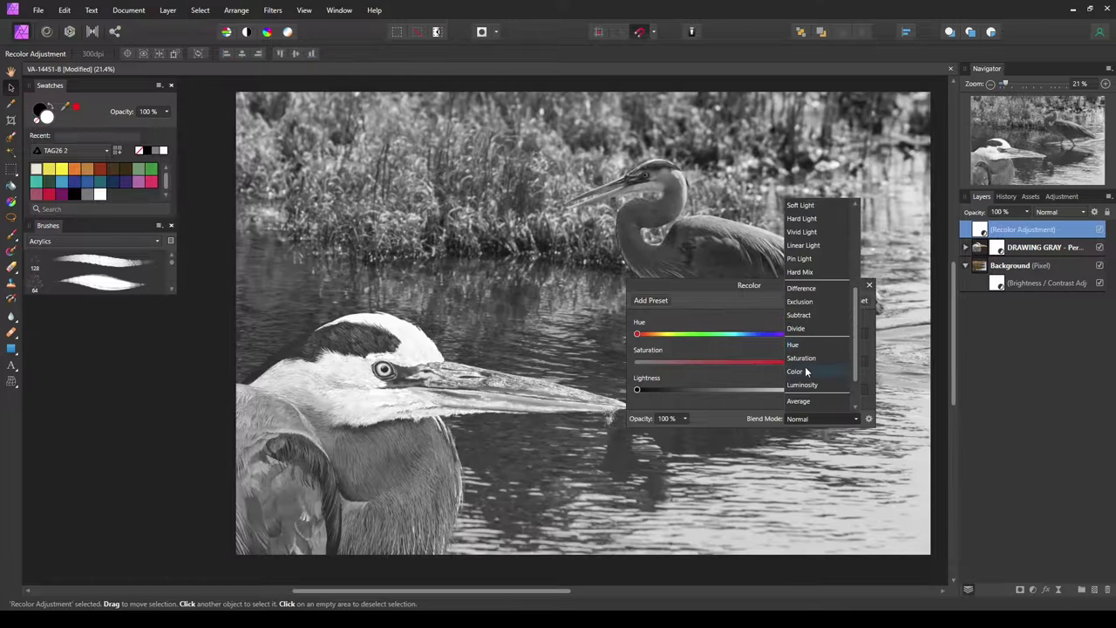
scroll(807, 372, down, 2)
click(804, 375)
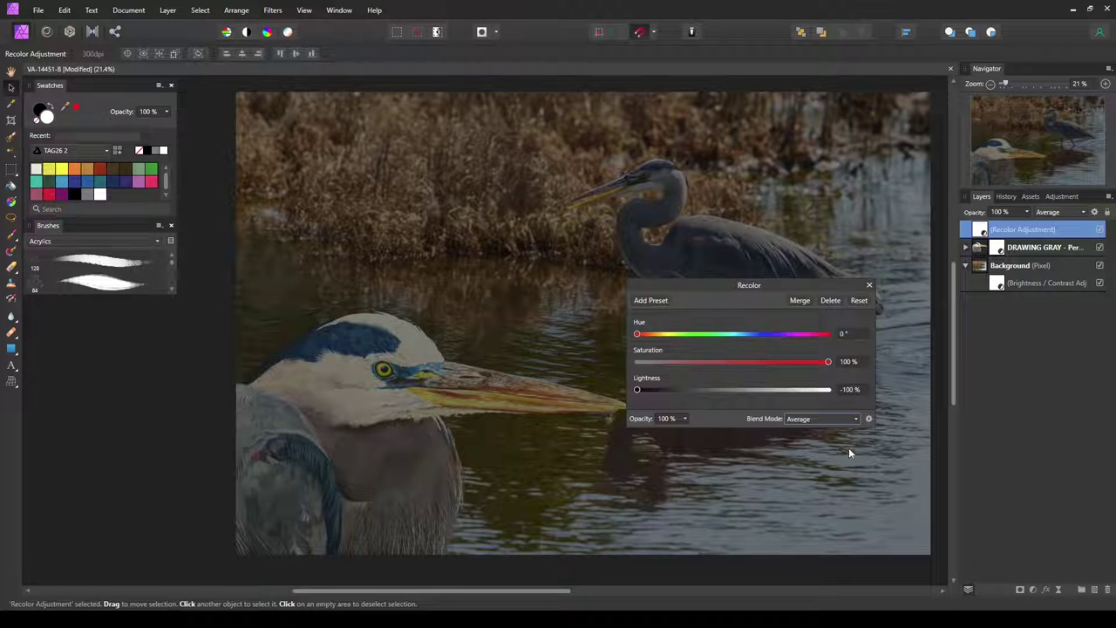
click(870, 285)
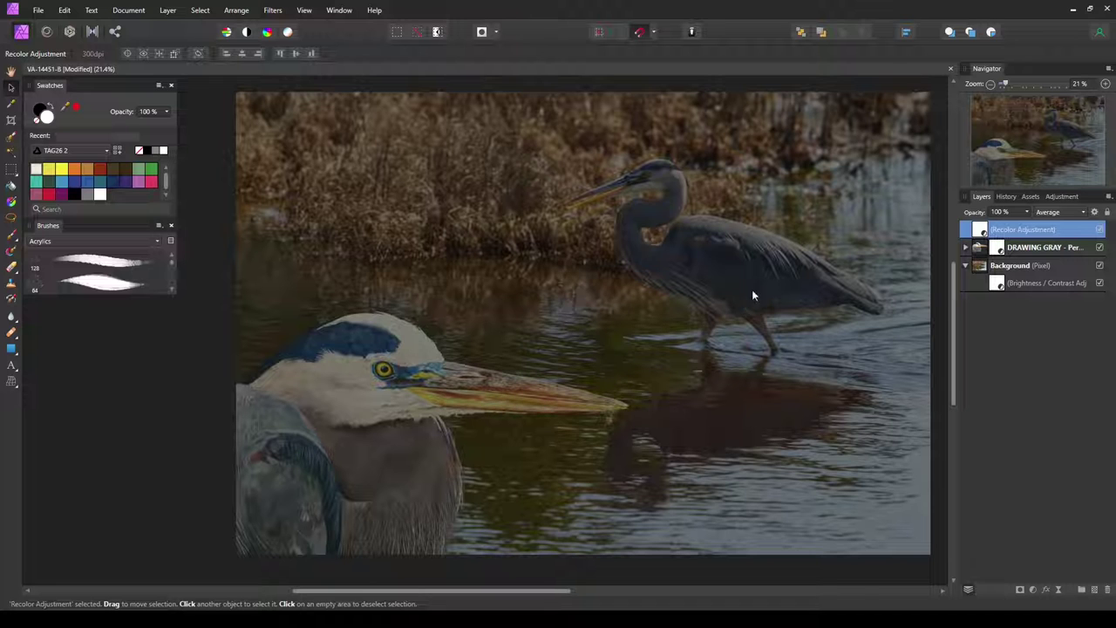
Mask the Recolor adjustment to the DRAWING GRAY - Perm Rose layer below and expand that layer to show its adjustments
right_click(966, 231)
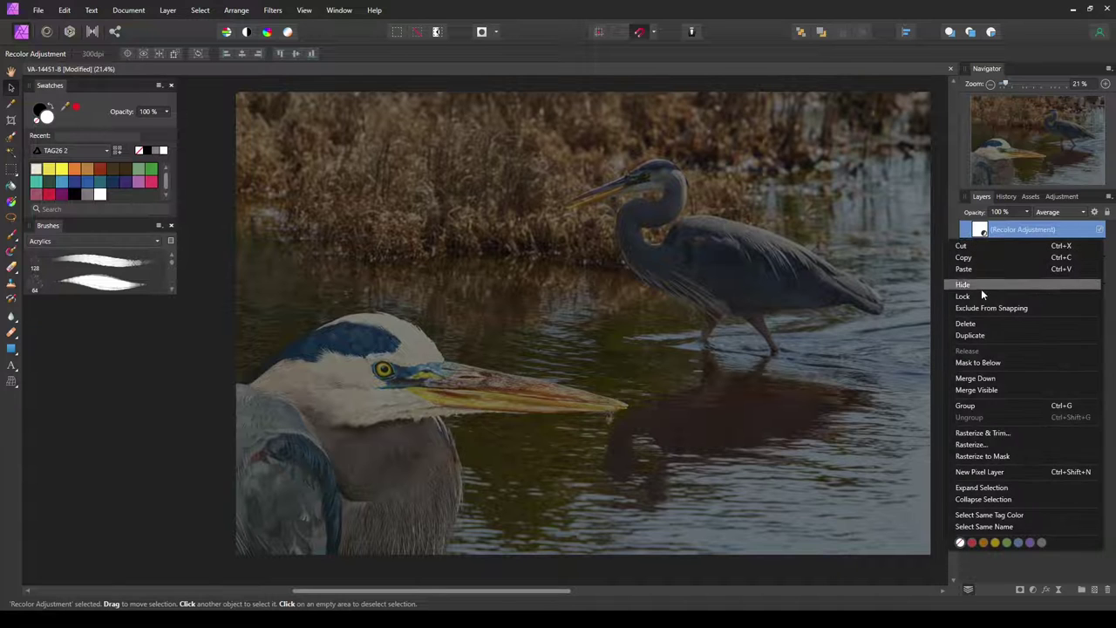
click(983, 363)
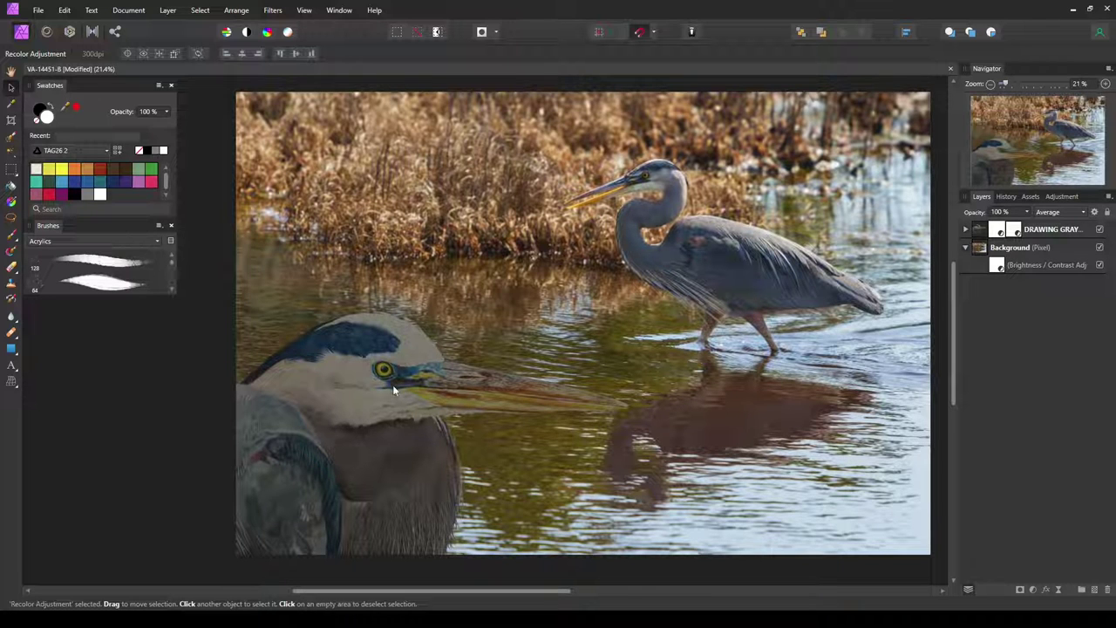
click(964, 231)
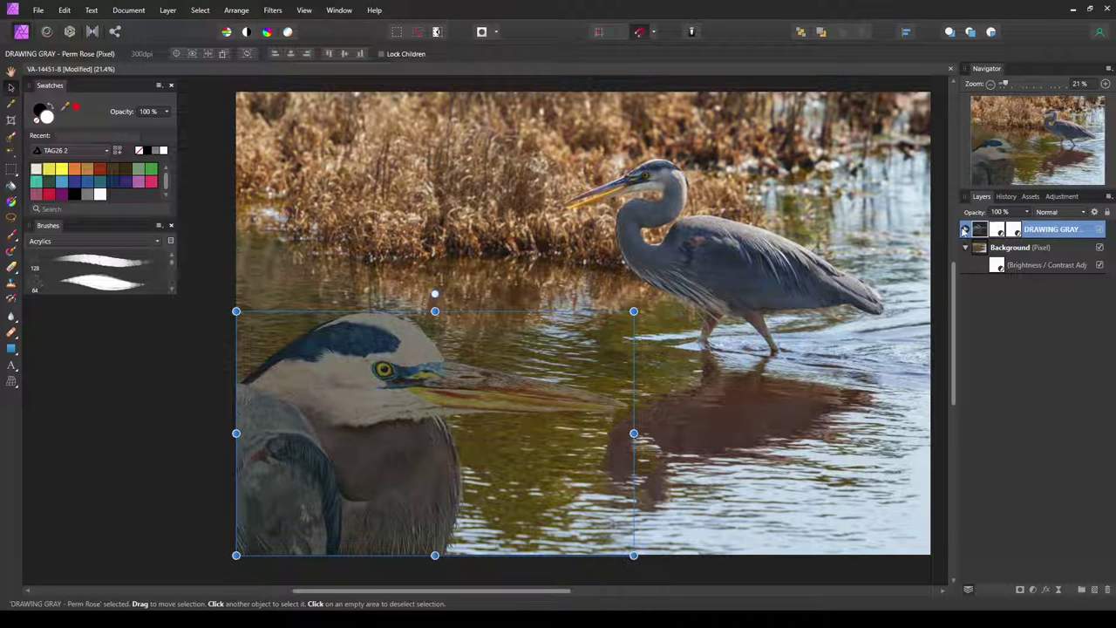
click(966, 230)
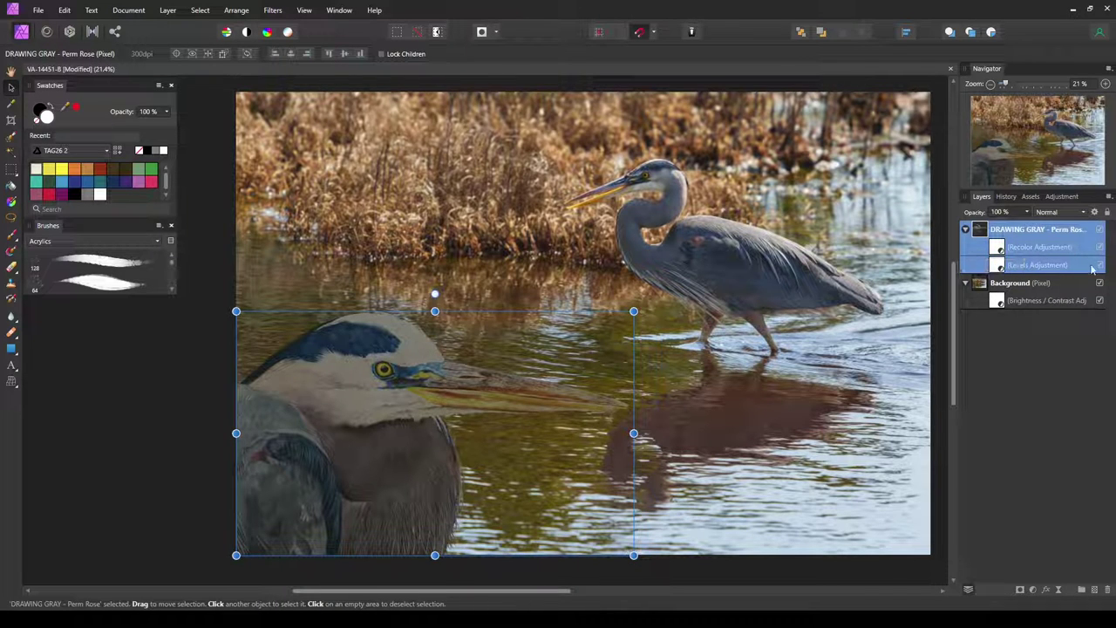
Check the opacity controls of the Recolor and Levels adjustments nested under the DRAWING GRAY - Perm Rose layer
click(997, 250)
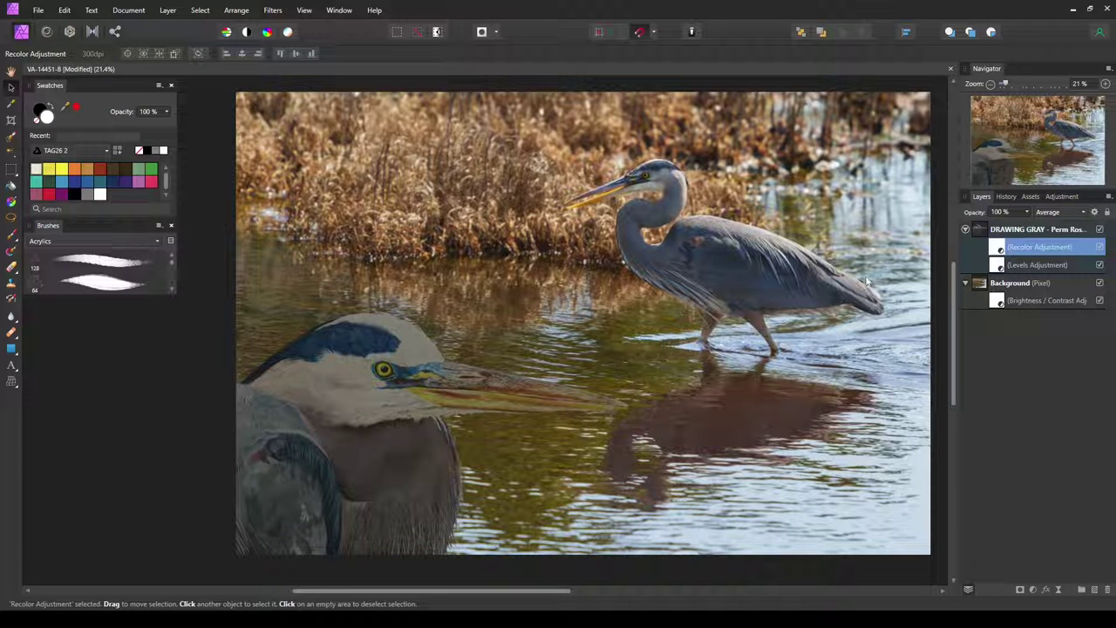
click(1025, 209)
mouse_move(1029, 225)
mouse_down()
mouse_move(974, 231)
mouse_move(1039, 237)
mouse_up()
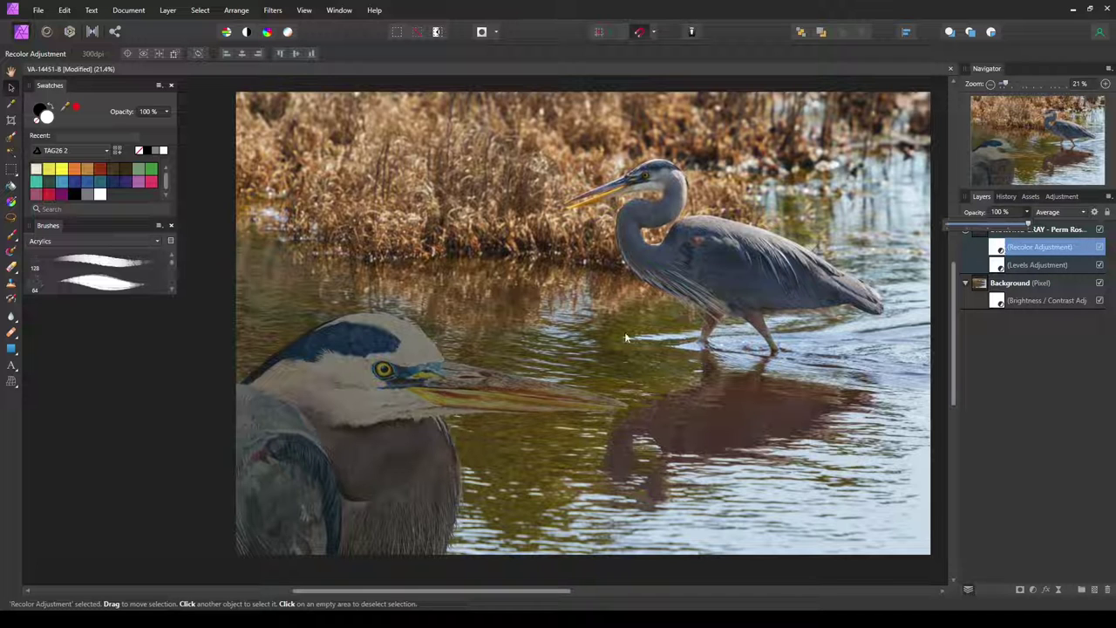
click(999, 266)
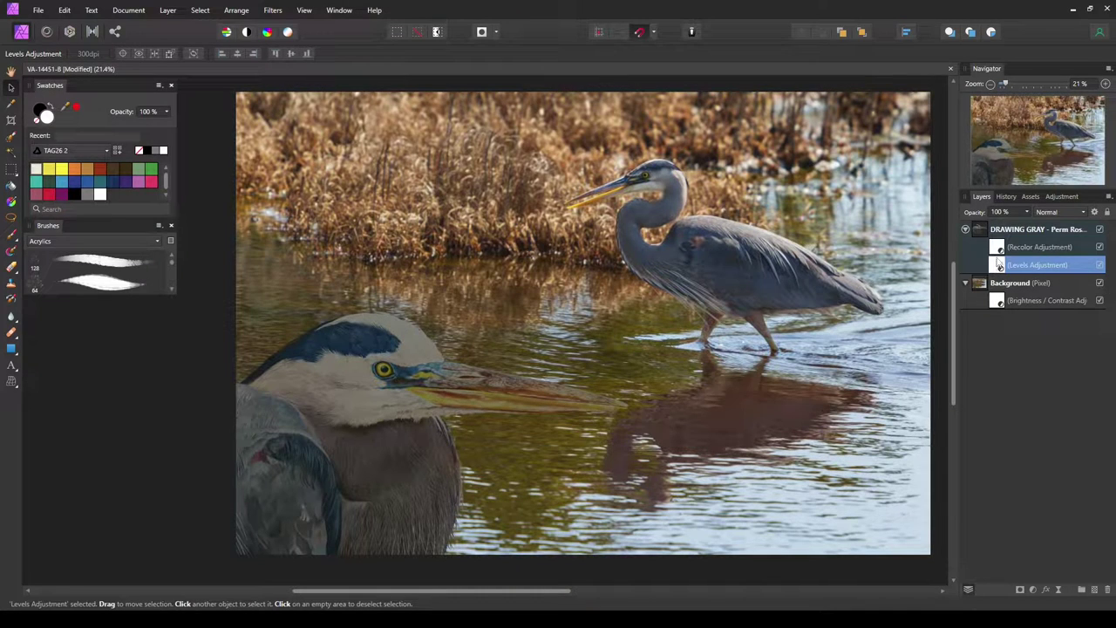
click(1027, 212)
drag(1029, 225, 1055, 239)
click(976, 254)
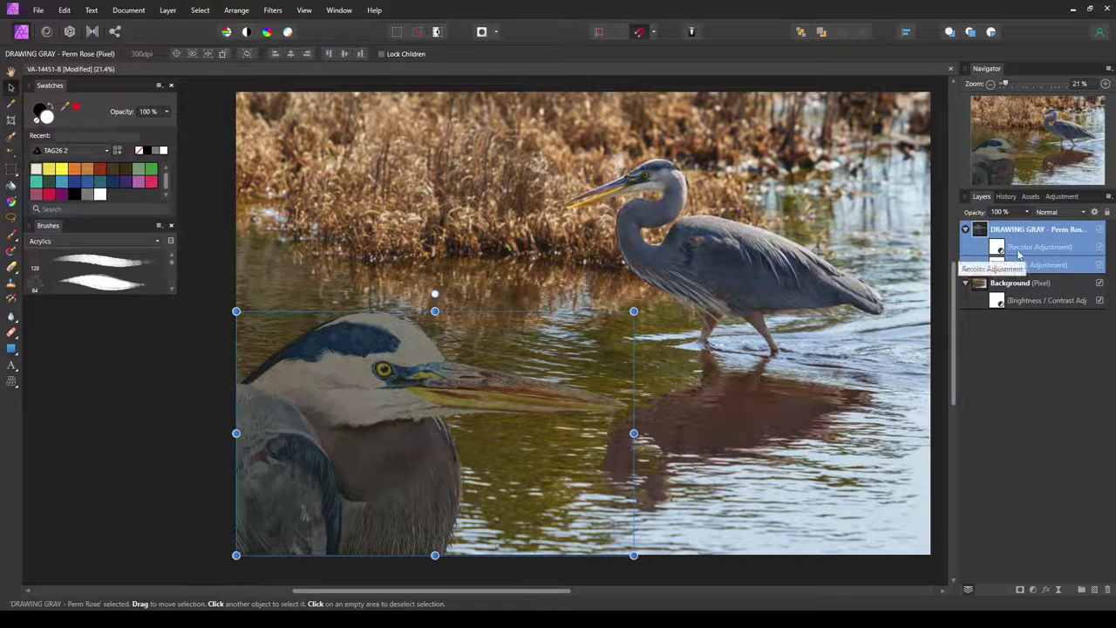
click(1001, 251)
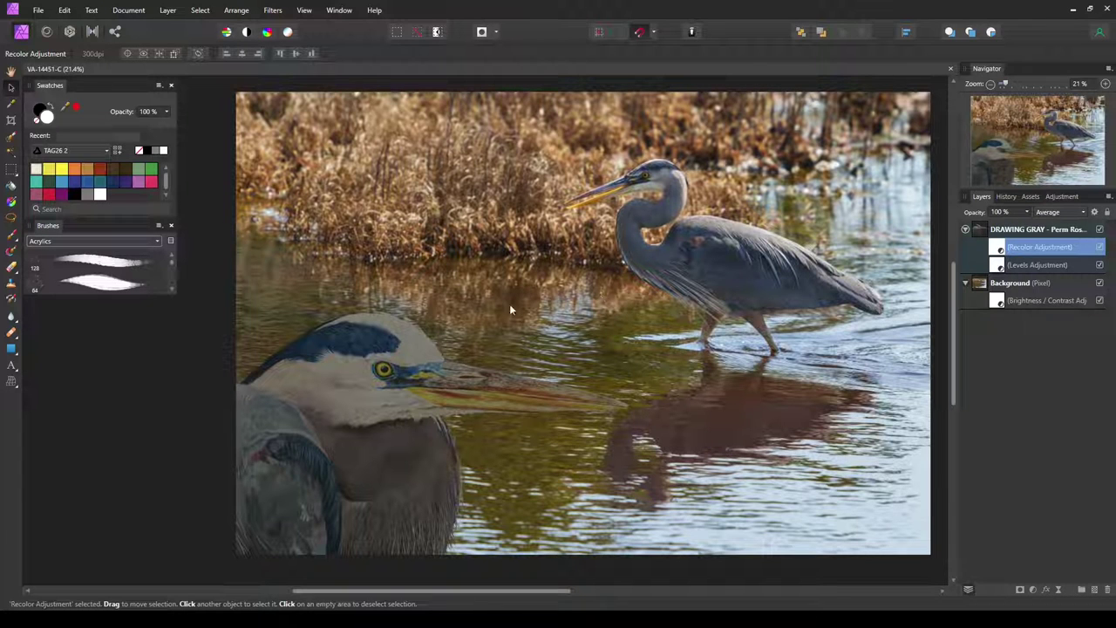
Pick the soft 64 px round brush from the Masking brush category and activate the Paint Brush tool
click(118, 237)
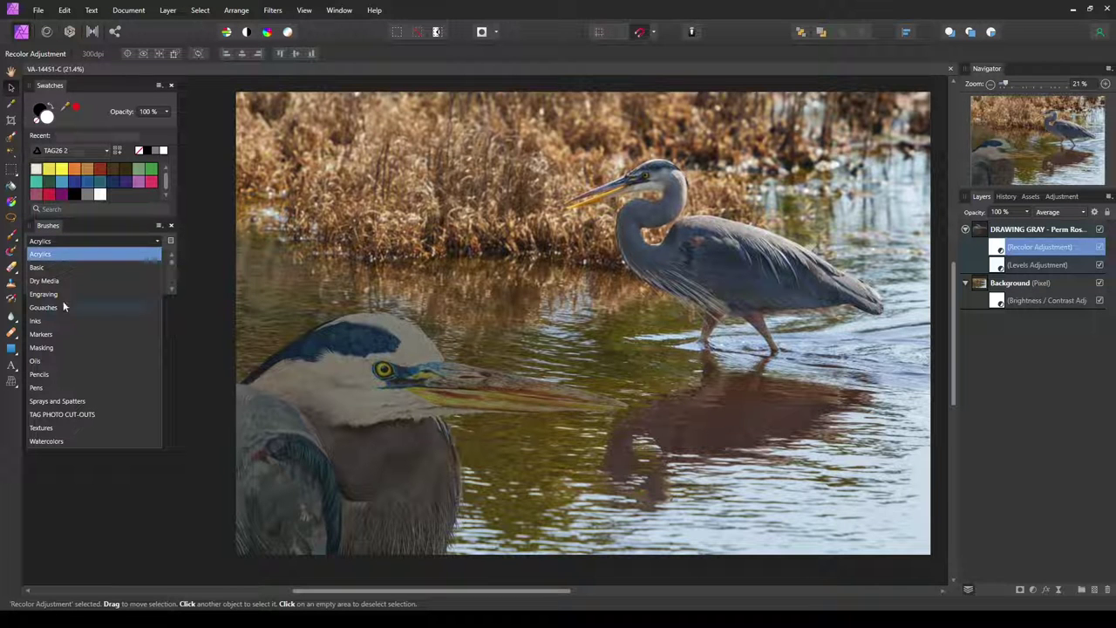
click(53, 346)
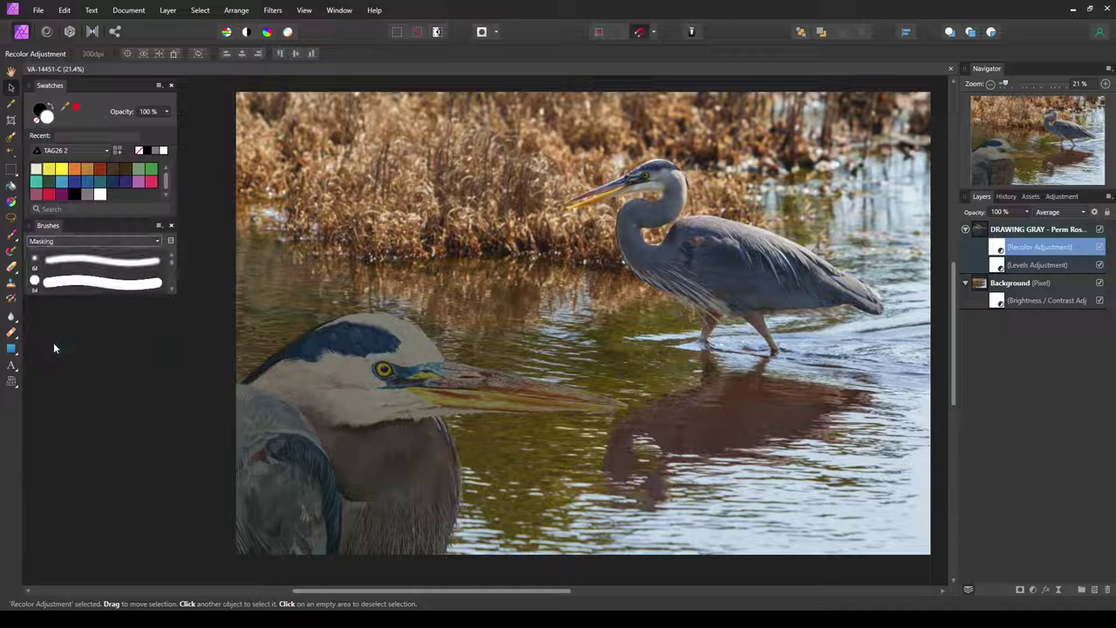
click(117, 261)
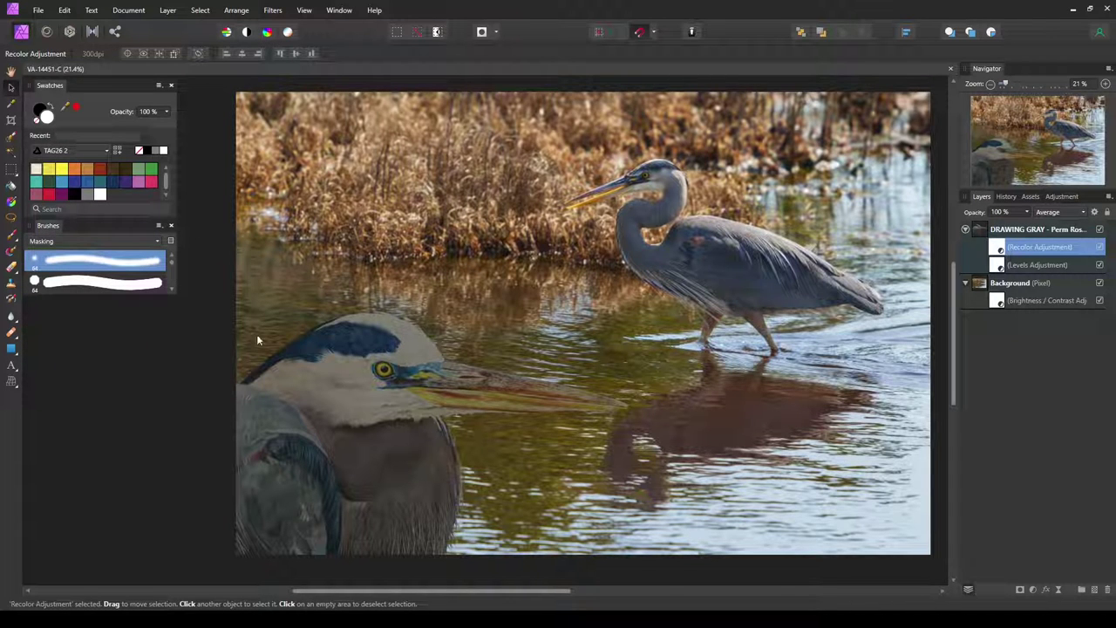
click(178, 331)
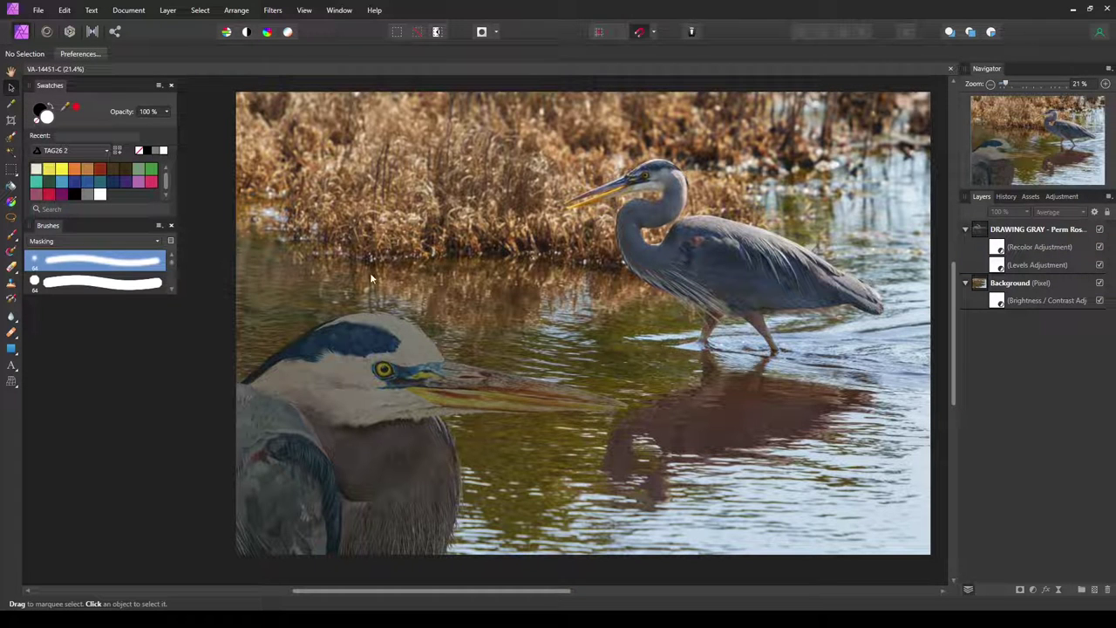
click(419, 284)
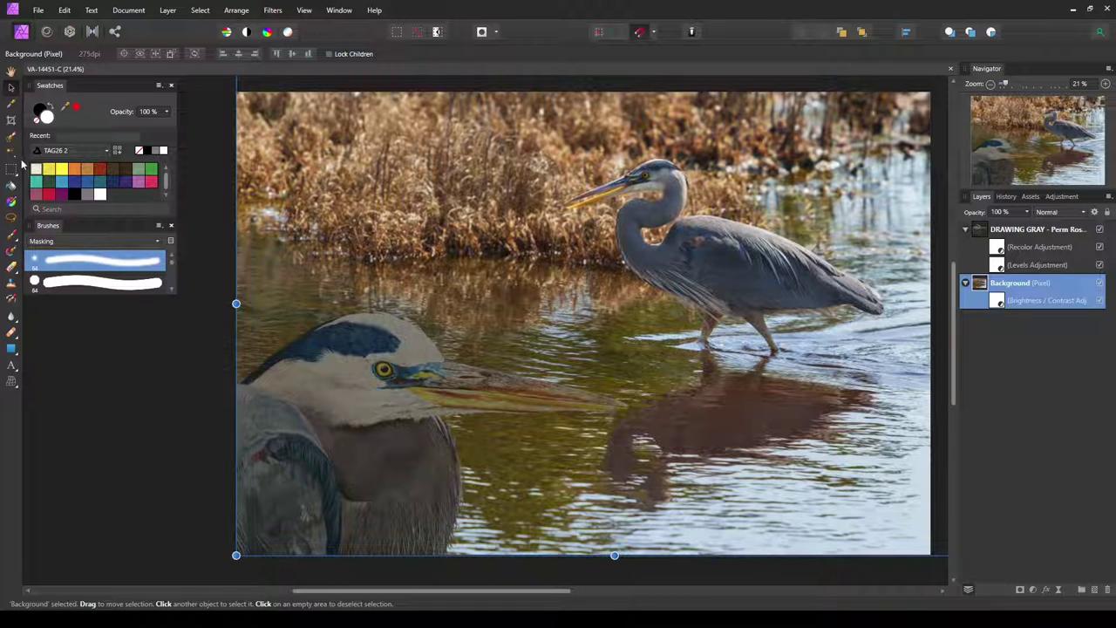
click(13, 235)
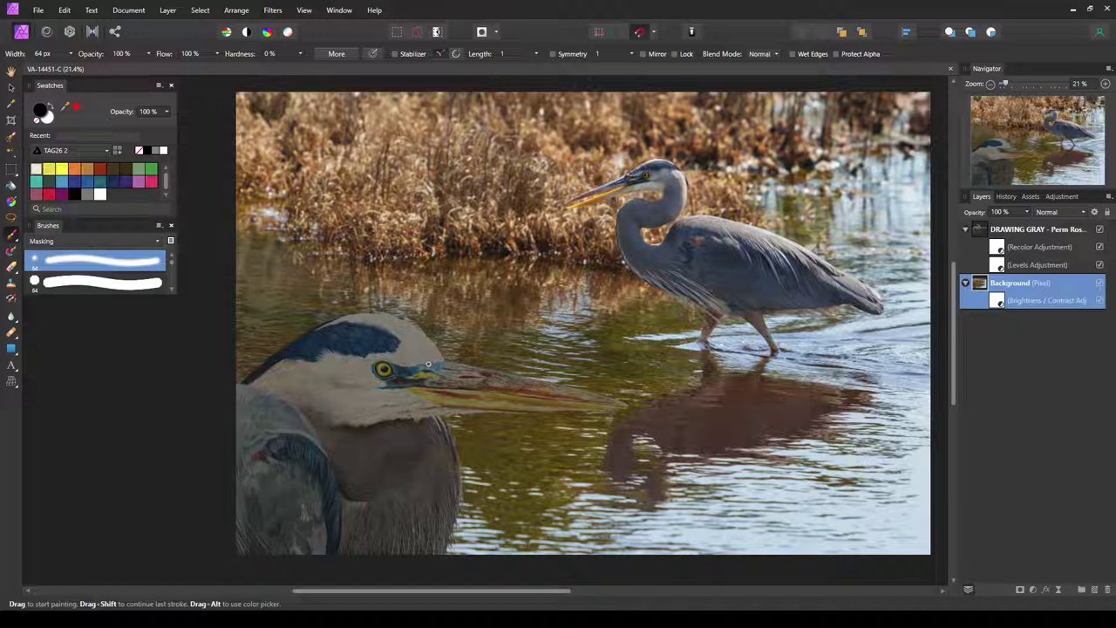
Examine up close the lighting on the painted heron's head and bill and on the standing heron's head, neck and back
scroll(418, 377, up, 5)
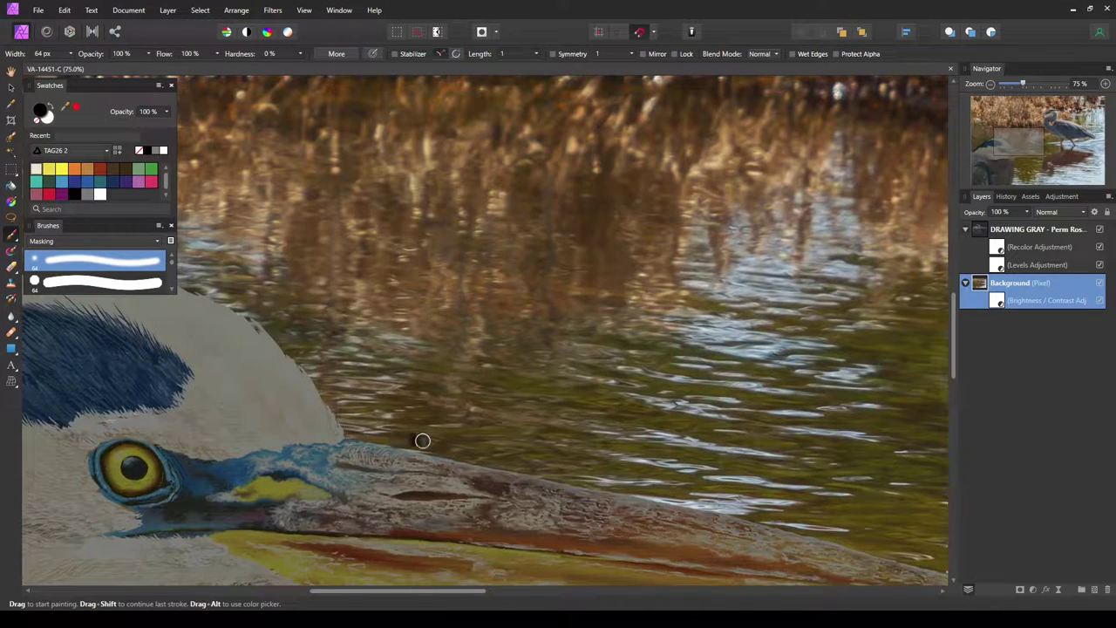
mouse_move(516, 394)
mouse_down()
mouse_move(627, 219)
mouse_move(643, 227)
mouse_up()
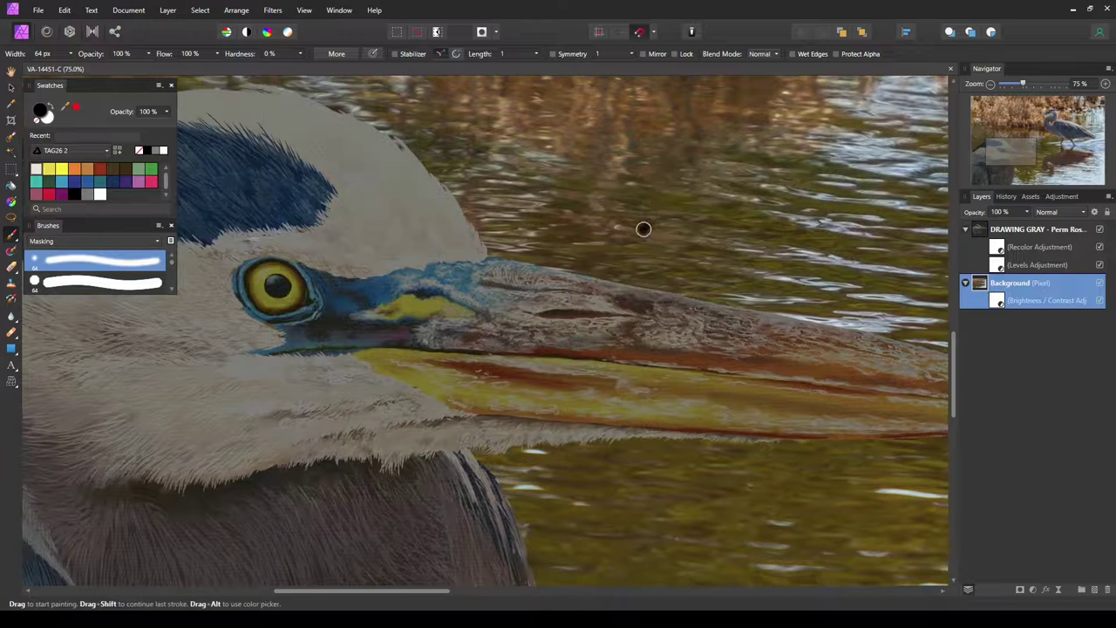
scroll(551, 330, down, 1)
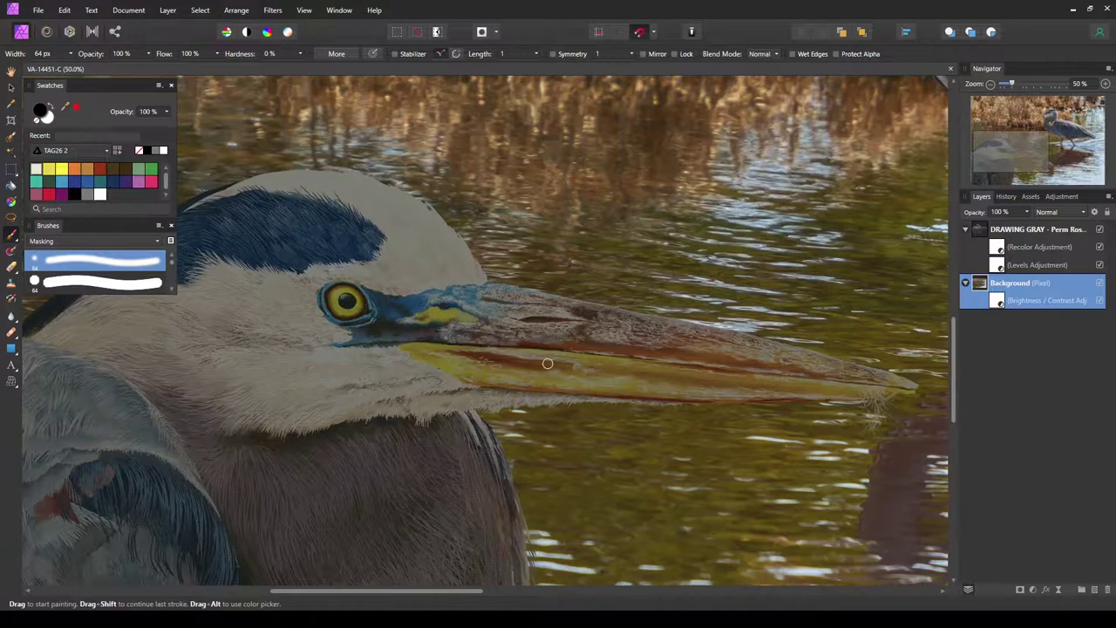
key(space)
drag(658, 389, 499, 433)
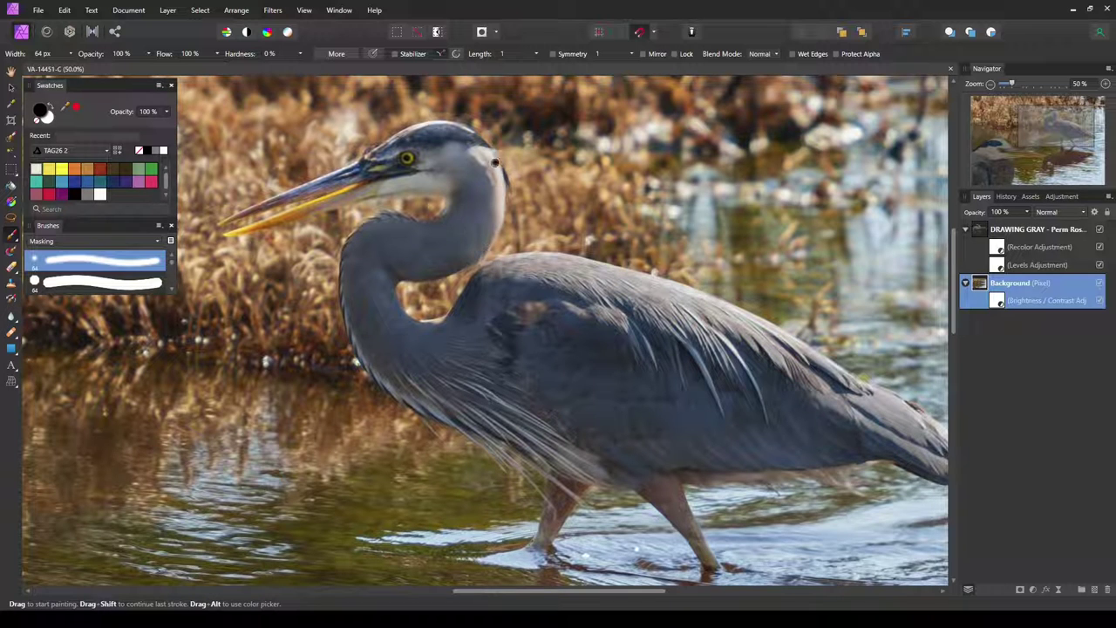
key(space)
drag(516, 211, 513, 266)
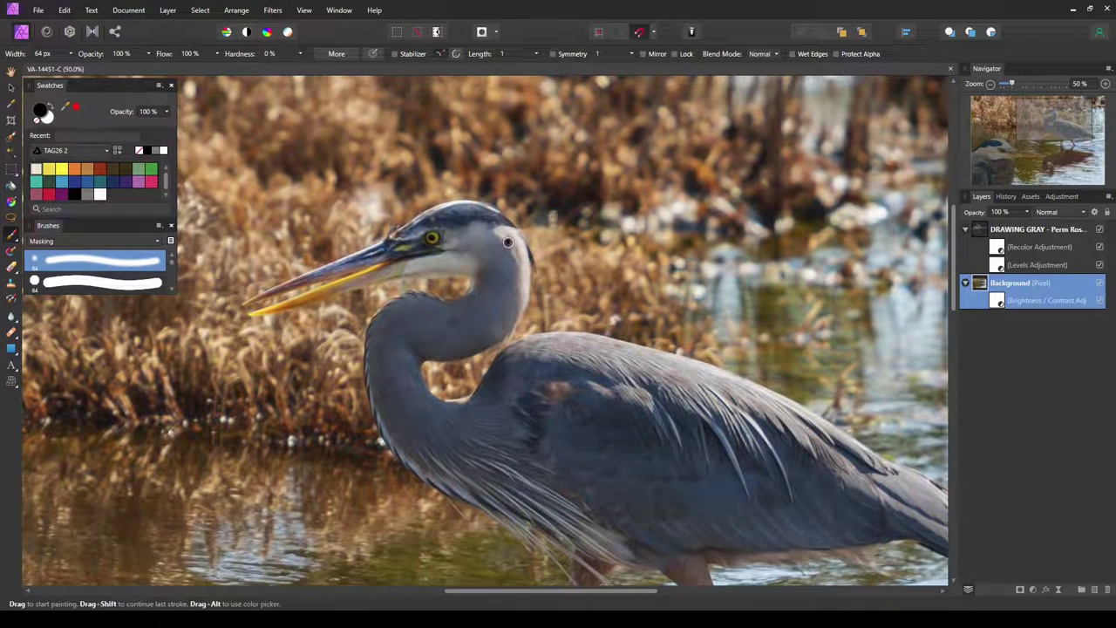
key(ctrl+plus)
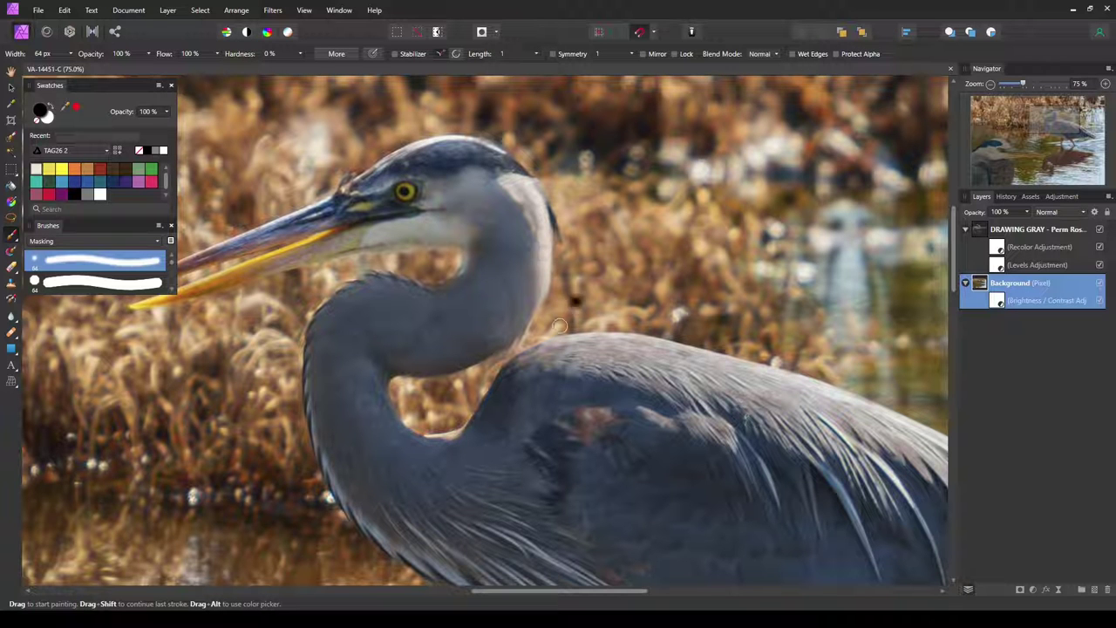
key(space)
drag(773, 493, 590, 325)
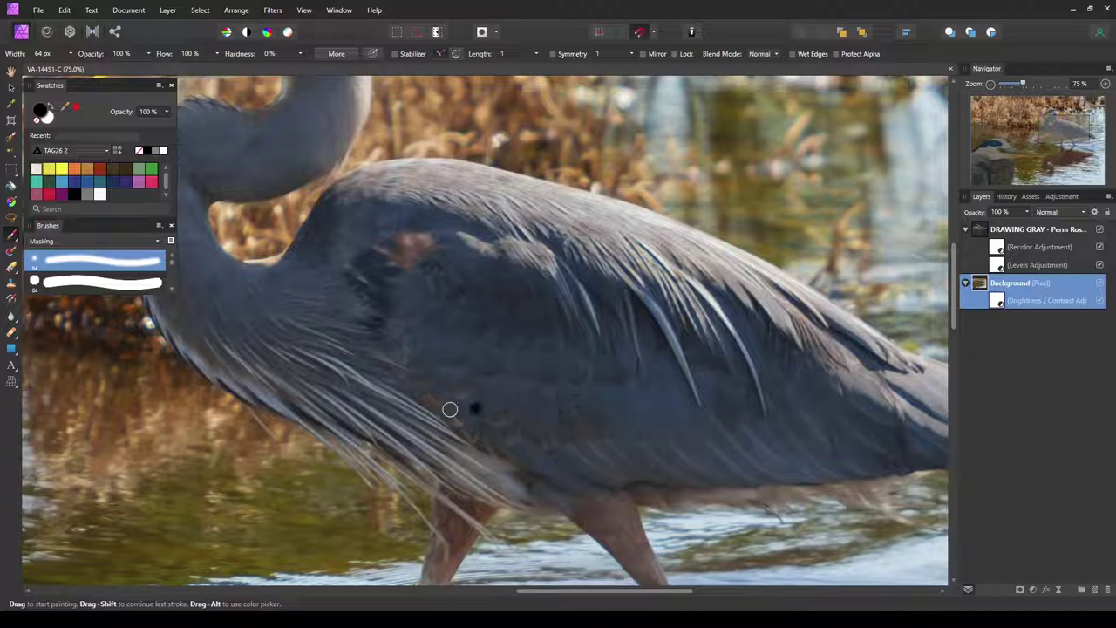
scroll(329, 428, down, 10)
scroll(328, 429, left, 6)
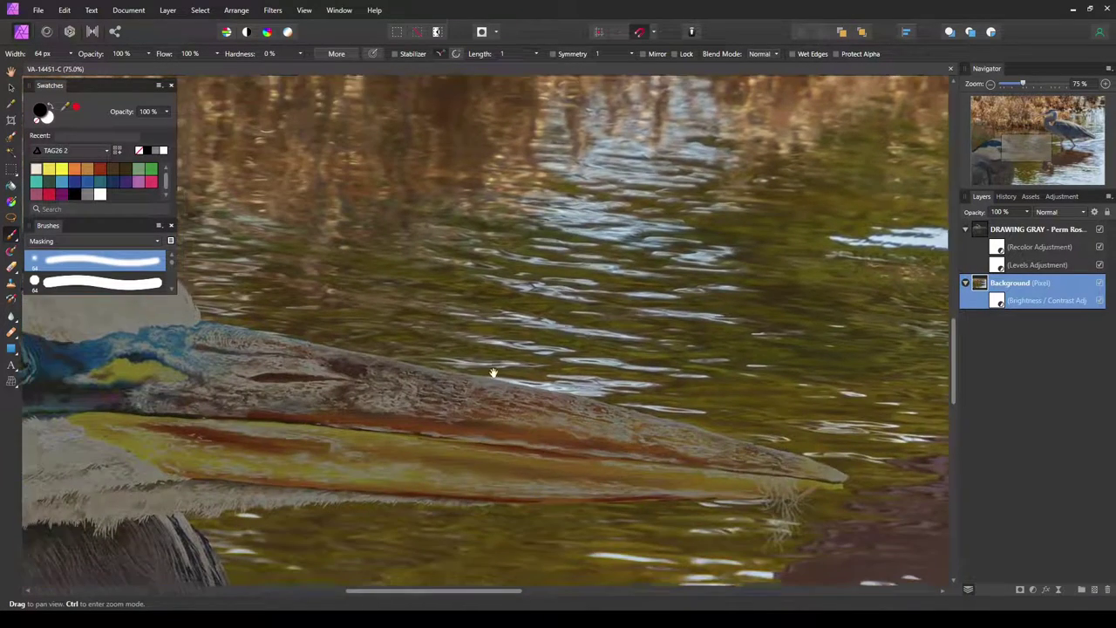
drag(493, 372, 622, 300)
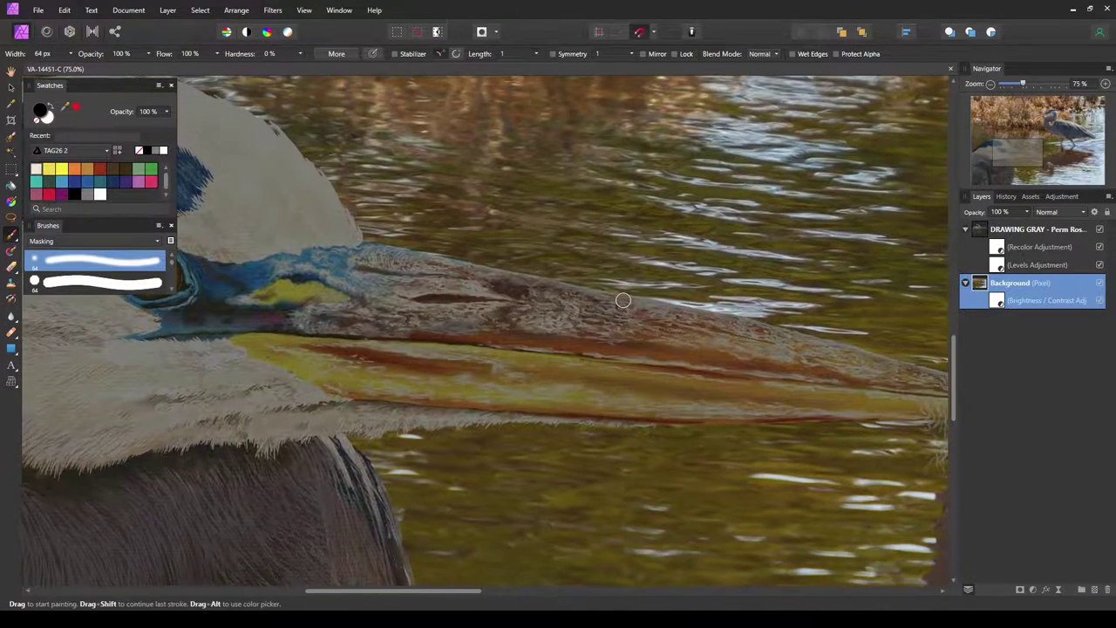
Select the Recolor adjustment and paint its mask black along the painted heron's upper bill, from mid-bill to the tip, to reveal the sunlit tones
click(1000, 250)
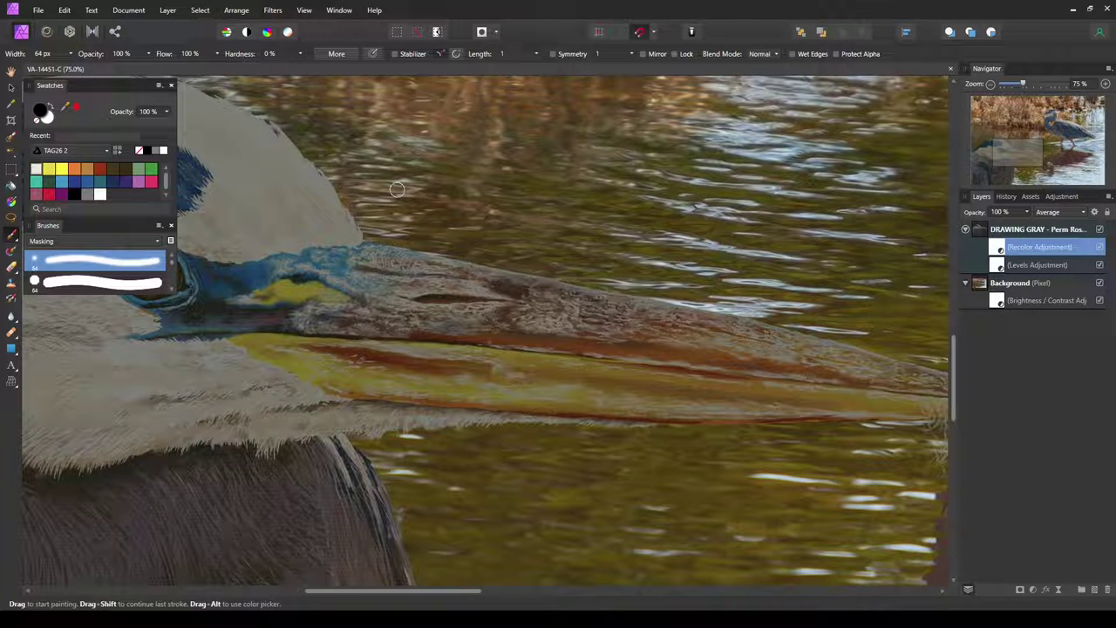
drag(488, 169, 424, 179)
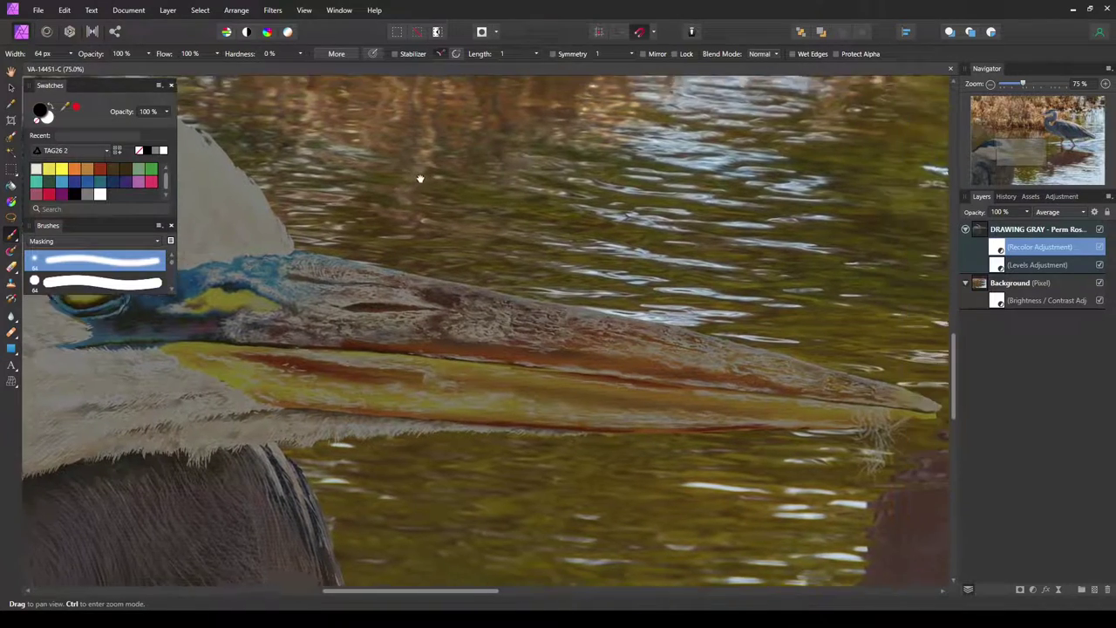
mouse_move(737, 396)
mouse_down()
mouse_move(703, 398)
mouse_move(685, 424)
mouse_up()
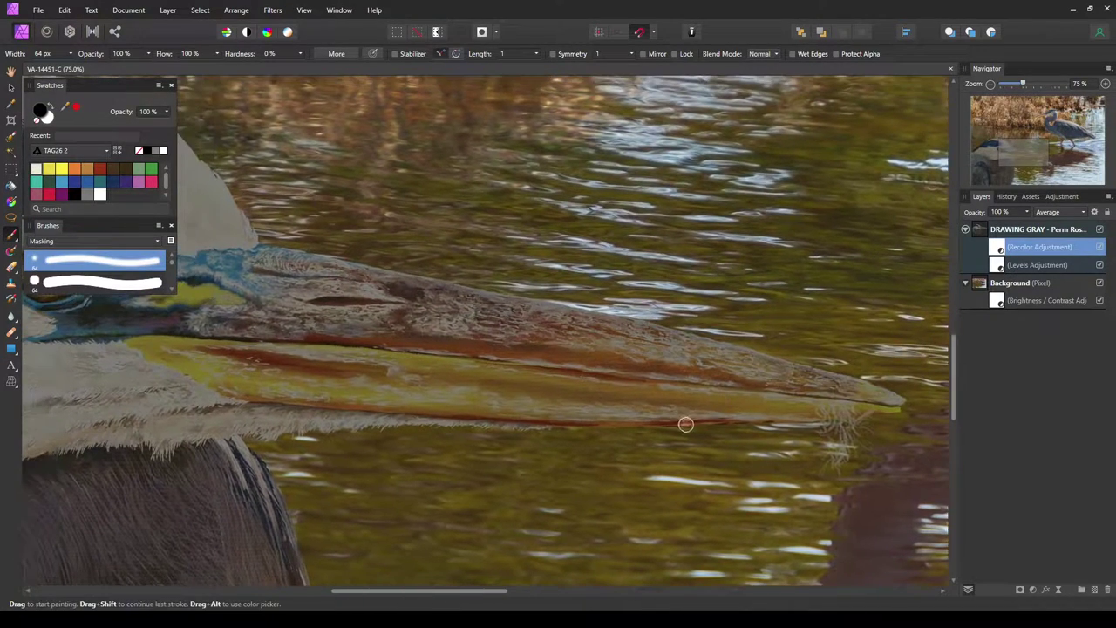
scroll(674, 455, down, 1)
scroll(673, 454, down, 1)
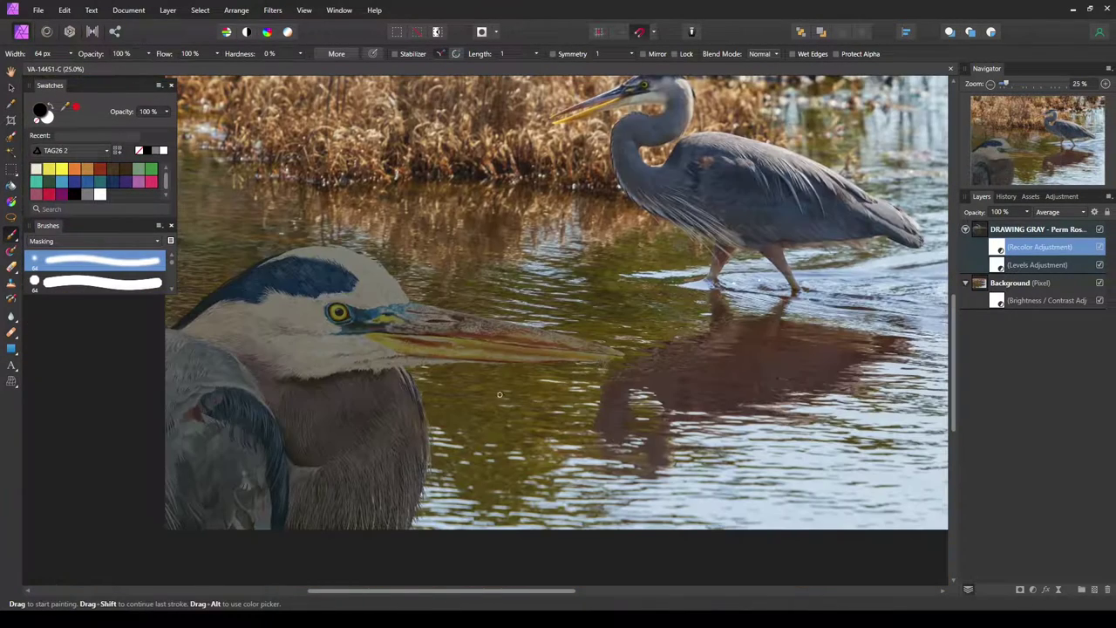
scroll(374, 360, up, 1)
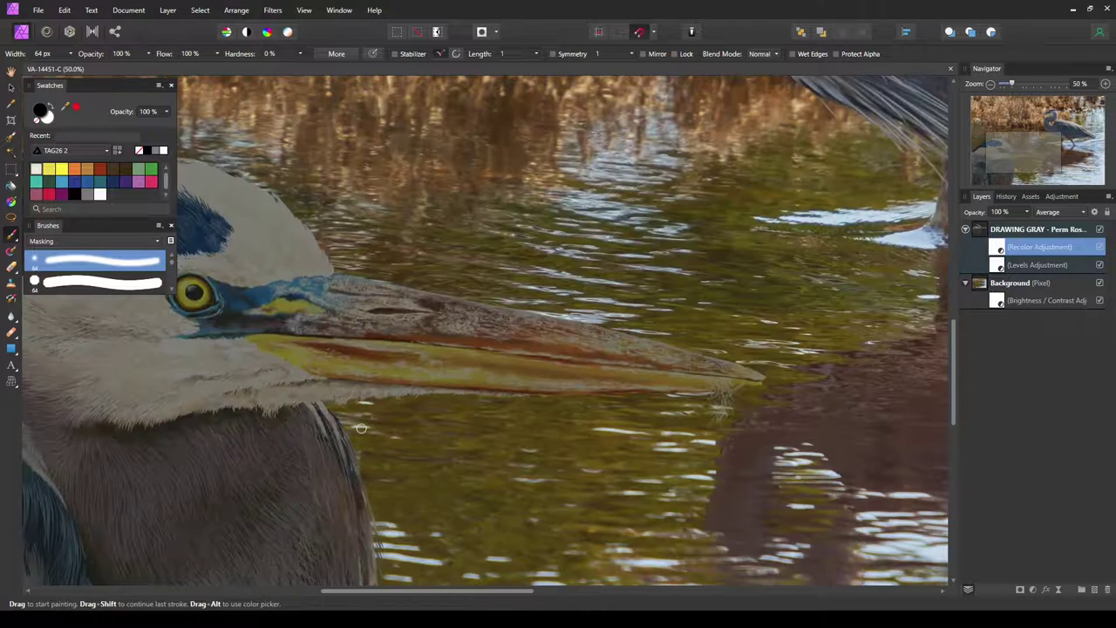
drag(363, 439, 511, 428)
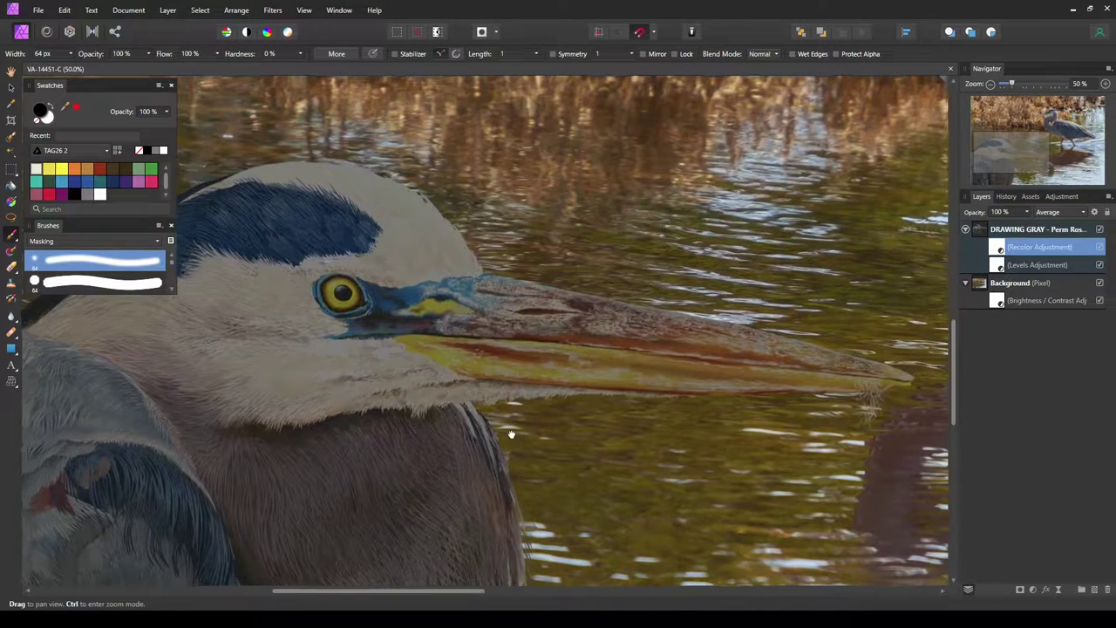
drag(902, 371, 621, 318)
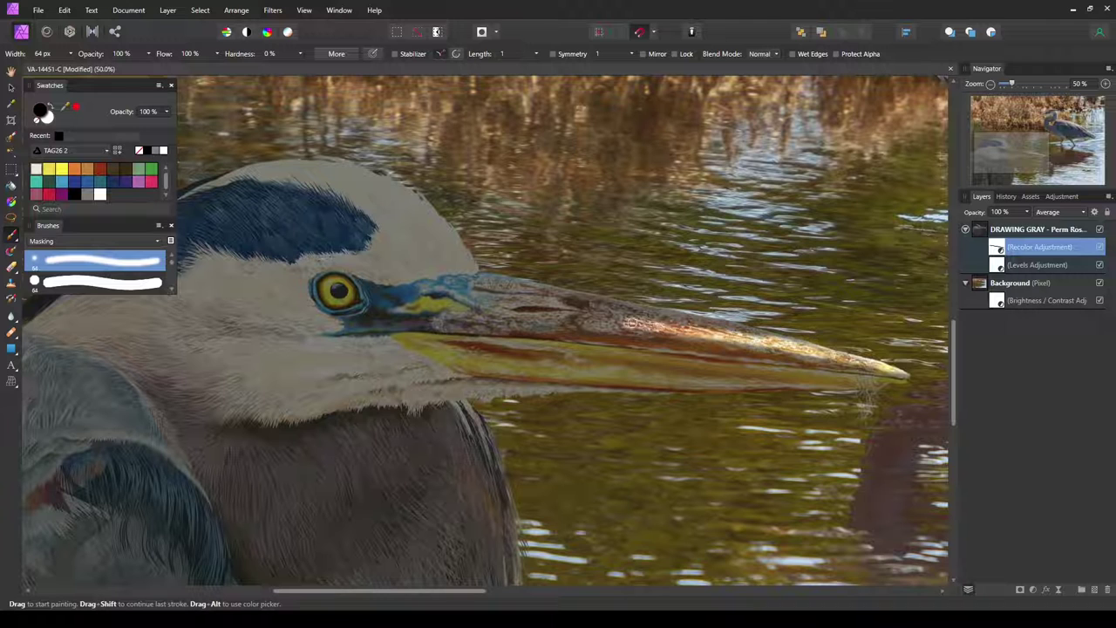
mouse_move(621, 321)
mouse_down()
mouse_move(563, 313)
mouse_move(761, 331)
mouse_move(728, 327)
mouse_move(916, 373)
mouse_move(849, 341)
mouse_up()
Compare with the standing heron's bill, and brush the Recolor mask at the painted bill's tip and around its base and nostril
scroll(795, 214, up, 5)
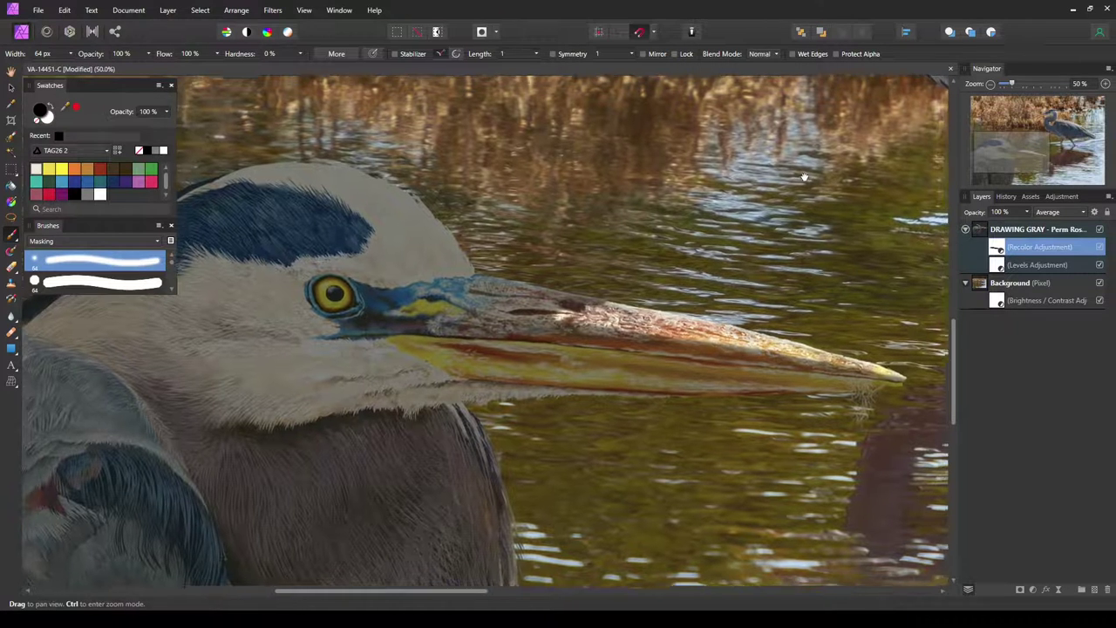
scroll(662, 192, right, 5)
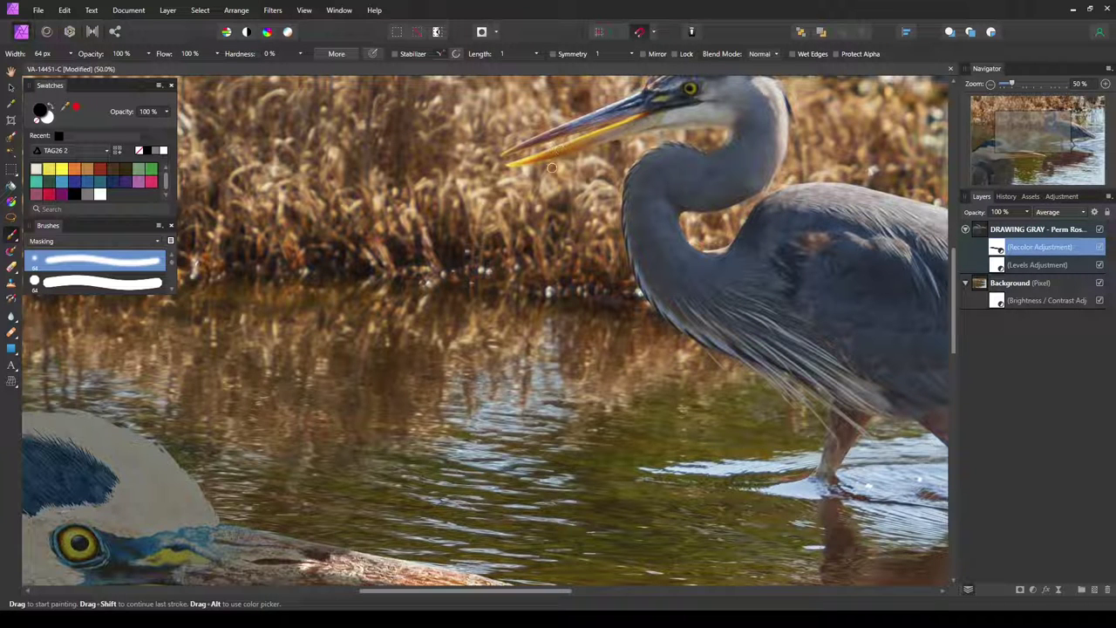
scroll(564, 296, down, 5)
scroll(564, 295, left, 2)
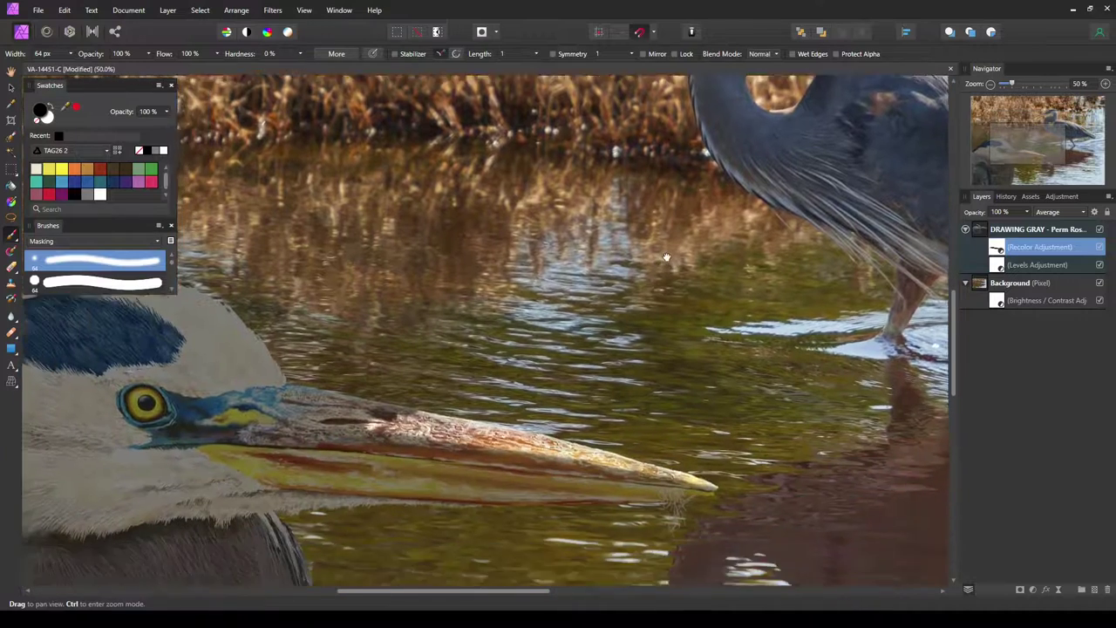
scroll(713, 327, down, 5)
scroll(713, 327, left, 2)
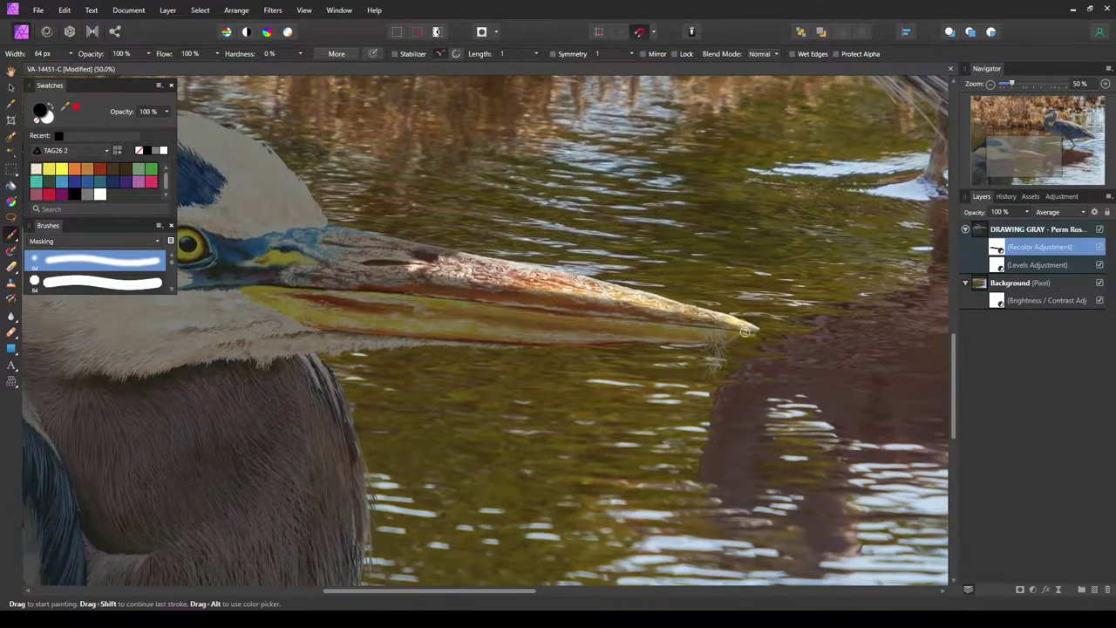
drag(745, 337, 733, 337)
drag(373, 378, 559, 446)
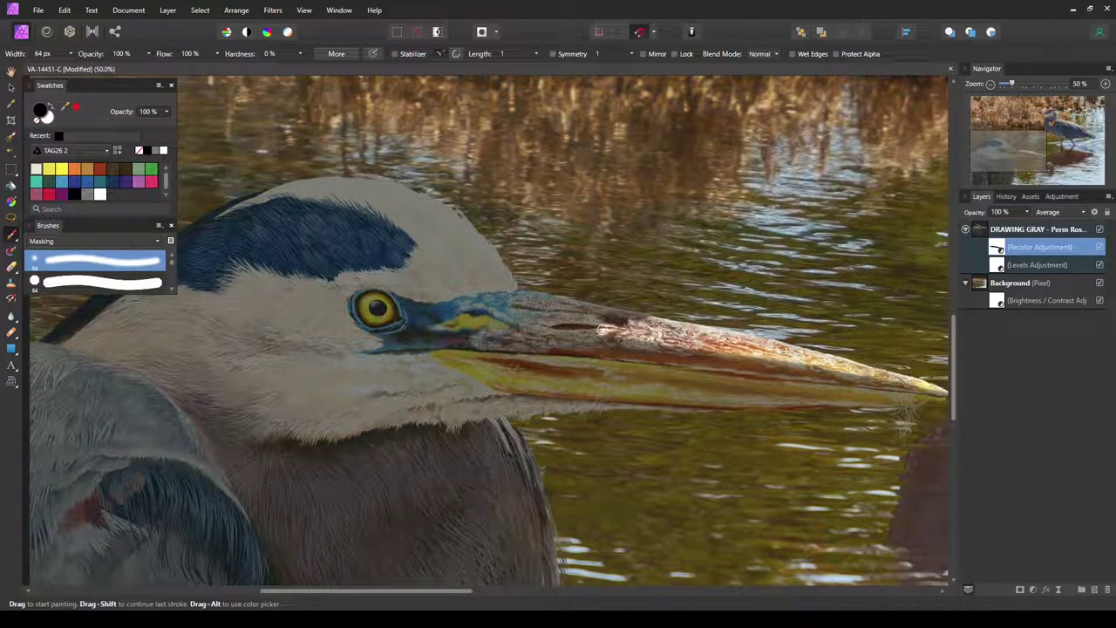
mouse_move(594, 328)
mouse_down()
mouse_move(623, 327)
mouse_move(512, 323)
mouse_move(580, 329)
mouse_move(497, 317)
mouse_move(560, 297)
mouse_move(519, 314)
mouse_move(506, 282)
mouse_move(503, 314)
mouse_move(472, 302)
mouse_move(518, 311)
mouse_move(507, 294)
mouse_move(552, 312)
mouse_move(579, 302)
mouse_move(623, 325)
mouse_move(655, 318)
mouse_move(584, 329)
mouse_up()
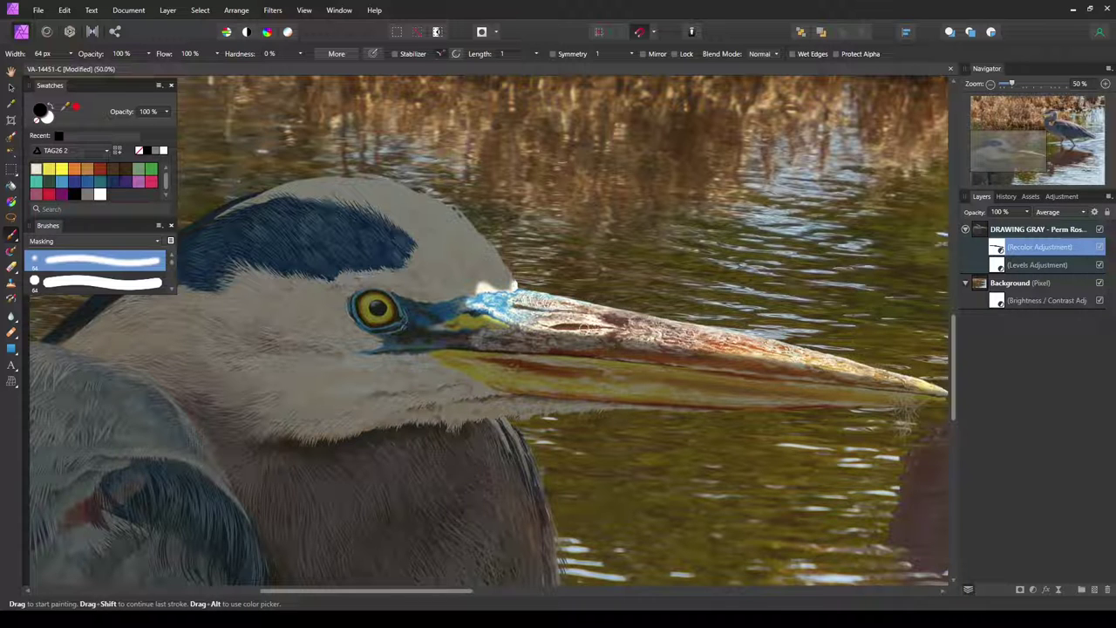
Brush the Recolor mask over the painted heron's forehead, crown and nape to light the top of the head
mouse_move(476, 308)
mouse_down()
mouse_move(388, 224)
mouse_move(239, 192)
mouse_up()
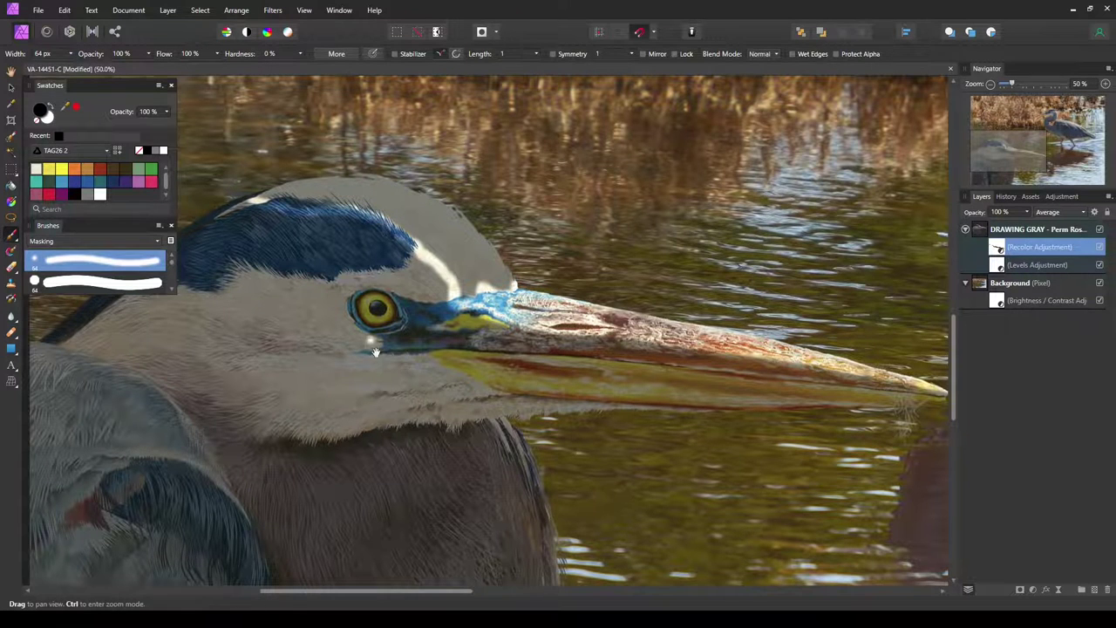
drag(374, 361, 654, 396)
mouse_move(545, 242)
mouse_down()
mouse_move(464, 264)
mouse_move(561, 252)
mouse_up()
mouse_move(550, 254)
mouse_down()
mouse_move(516, 253)
mouse_move(406, 306)
mouse_move(454, 273)
mouse_move(379, 329)
mouse_move(457, 288)
mouse_move(372, 338)
mouse_move(468, 293)
mouse_move(362, 357)
mouse_move(318, 369)
mouse_move(345, 374)
mouse_move(400, 338)
mouse_move(347, 374)
mouse_move(517, 266)
mouse_move(487, 285)
mouse_move(526, 250)
mouse_move(490, 254)
mouse_move(499, 244)
mouse_move(630, 211)
mouse_move(638, 199)
mouse_move(633, 225)
mouse_move(660, 214)
mouse_move(626, 204)
mouse_move(652, 239)
mouse_move(636, 234)
mouse_move(677, 245)
mouse_move(707, 230)
mouse_move(768, 271)
mouse_move(774, 298)
mouse_move(784, 295)
mouse_move(751, 293)
mouse_move(741, 327)
mouse_move(689, 266)
mouse_move(702, 257)
mouse_move(694, 238)
mouse_move(724, 283)
mouse_move(752, 271)
mouse_up()
drag(776, 450, 593, 354)
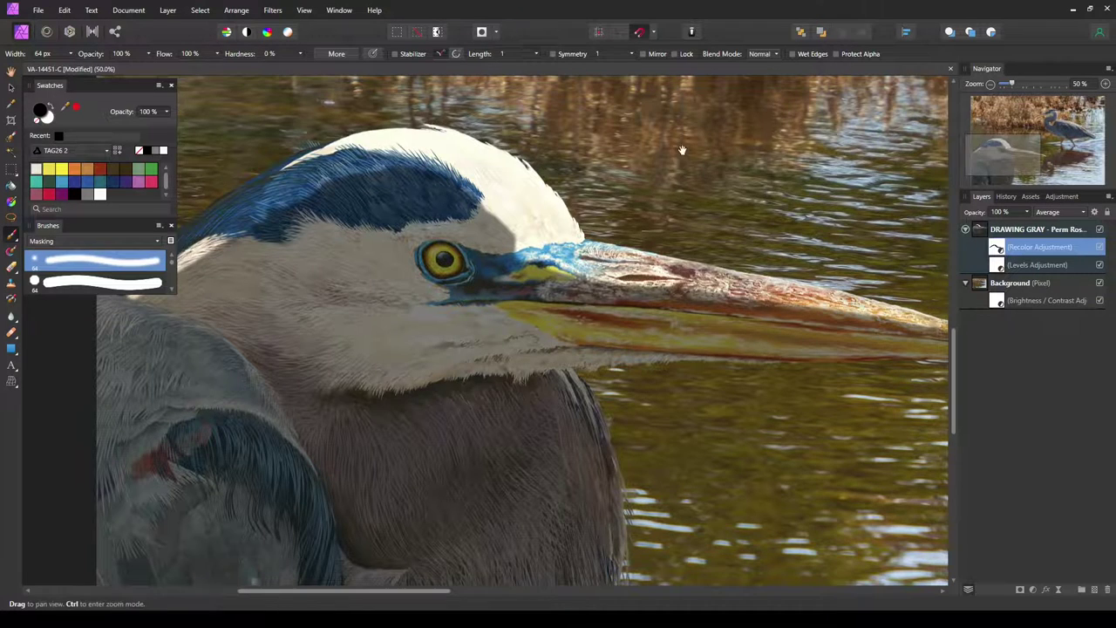
scroll(611, 174, up, 5)
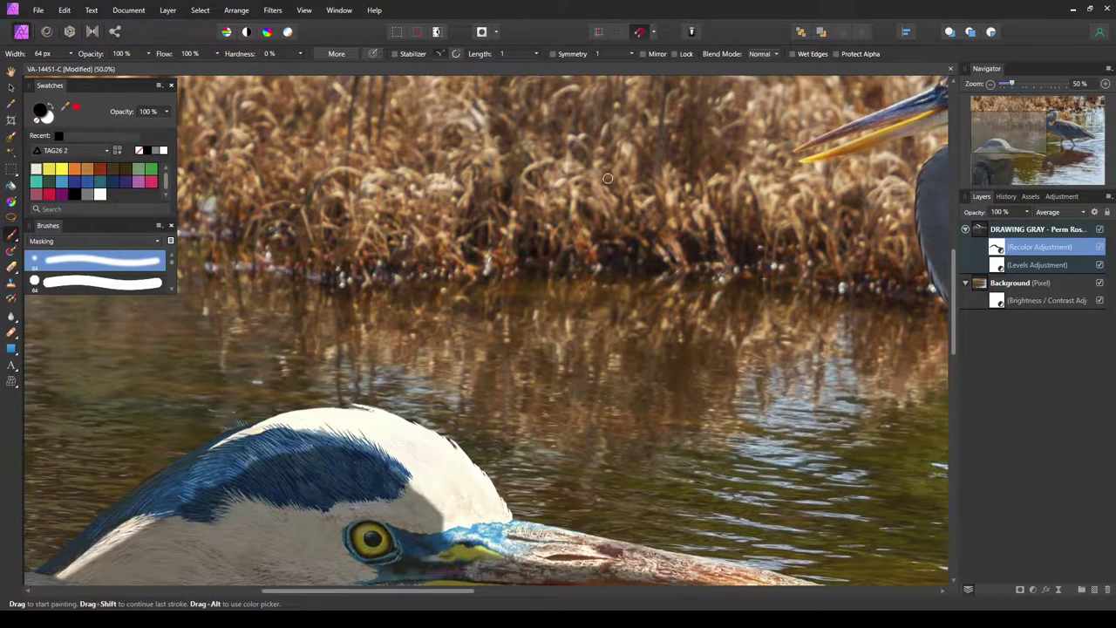
scroll(607, 178, down, 5)
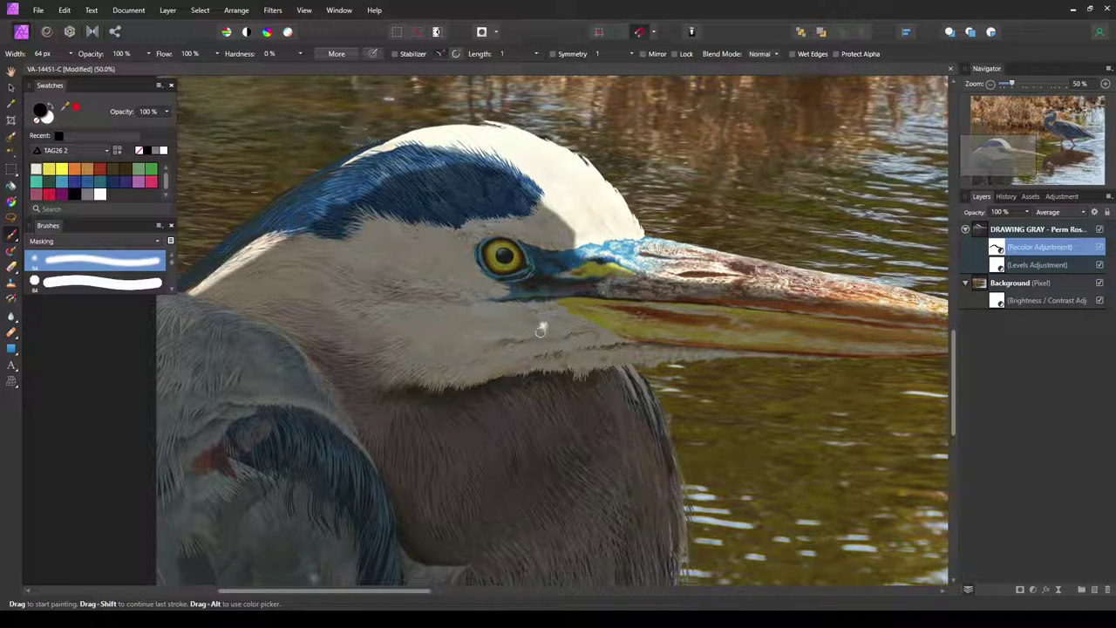
drag(747, 392, 705, 375)
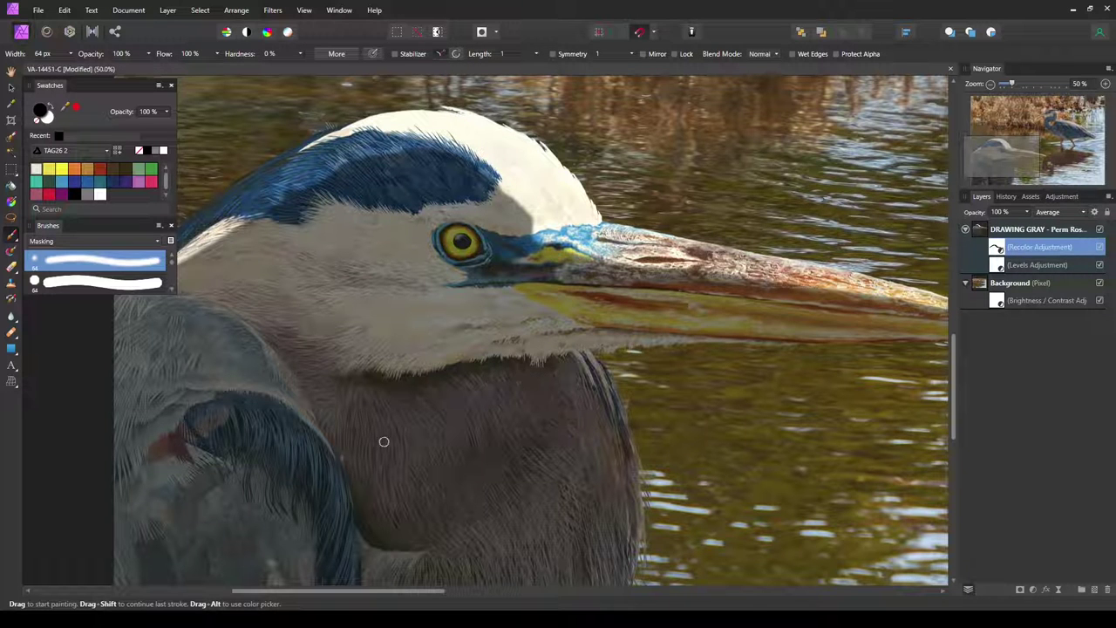
drag(700, 399, 587, 413)
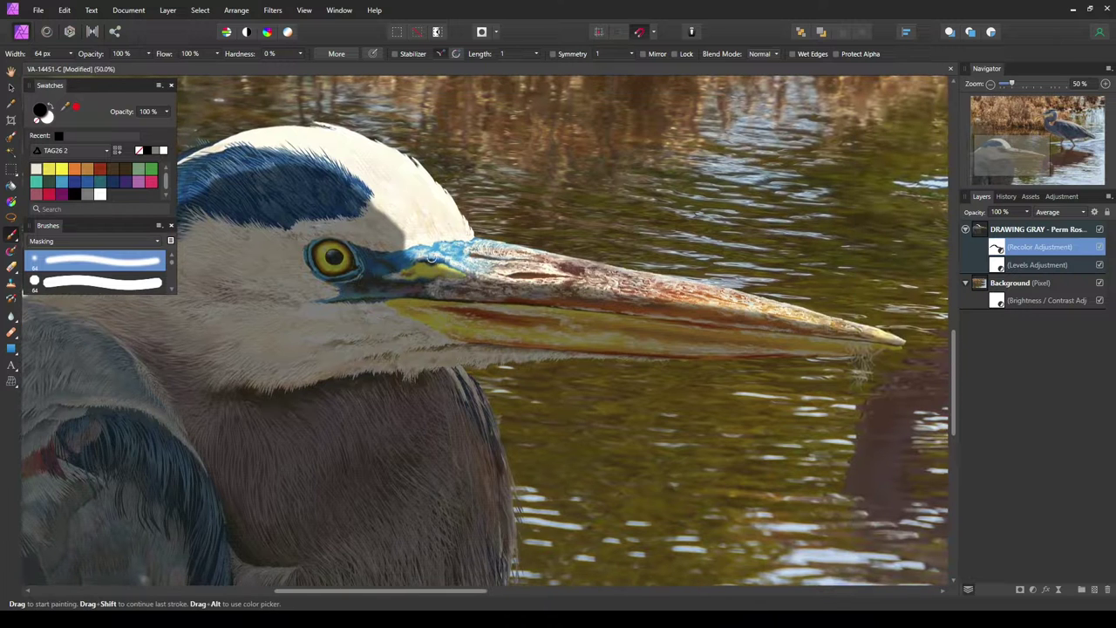
Set the brush to 194 px wide at 28% opacity and soften the light-to-shadow edges on the forehead and nape
click(148, 53)
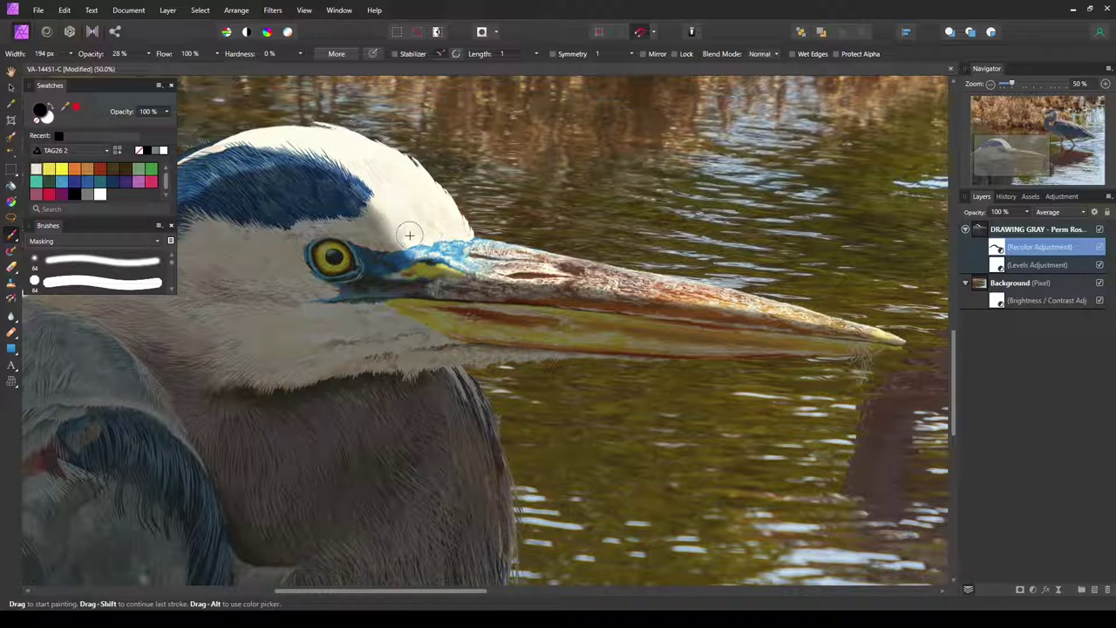
key(space)
drag(520, 170, 779, 241)
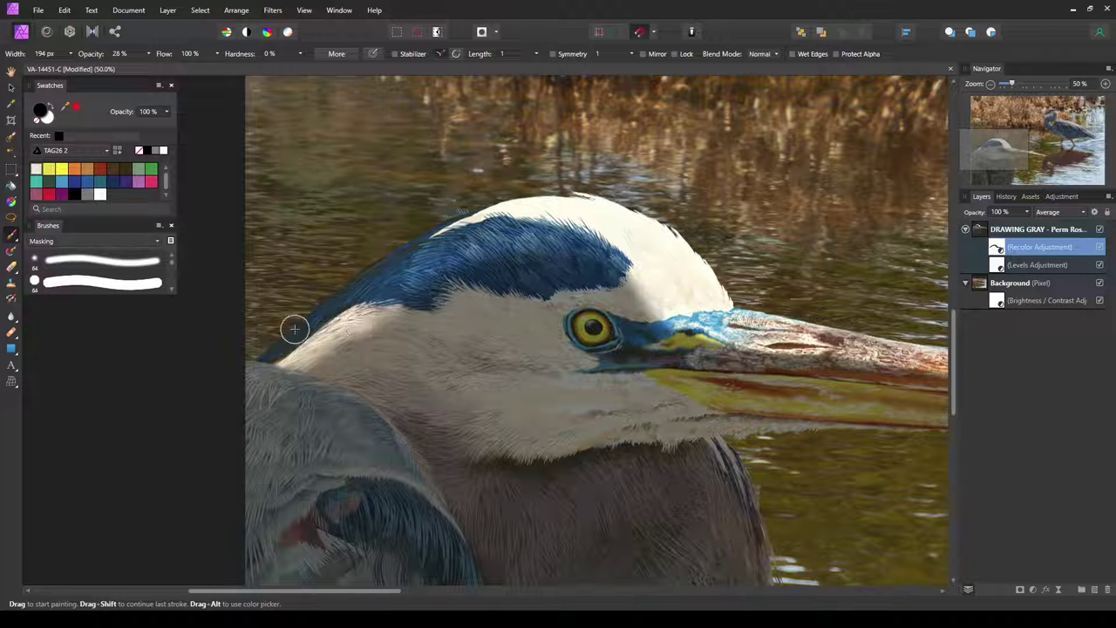
drag(698, 531, 731, 200)
drag(541, 314, 618, 451)
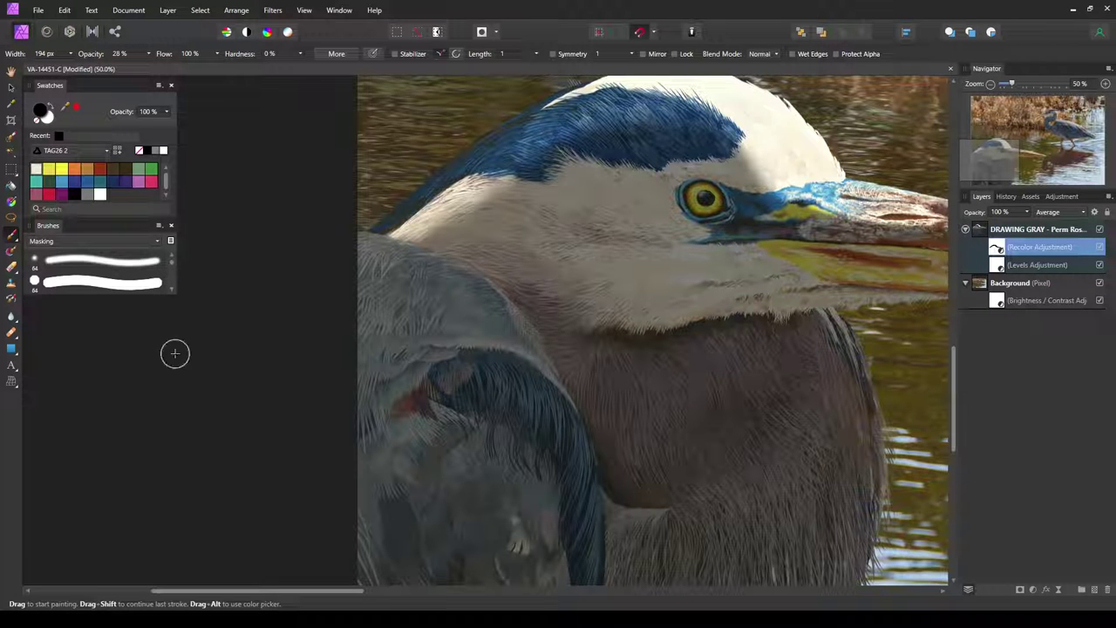
Set the brush to 40 px and 100% opacity, brighten the upper edge of the back, and trim the spill with white
click(65, 54)
click(70, 54)
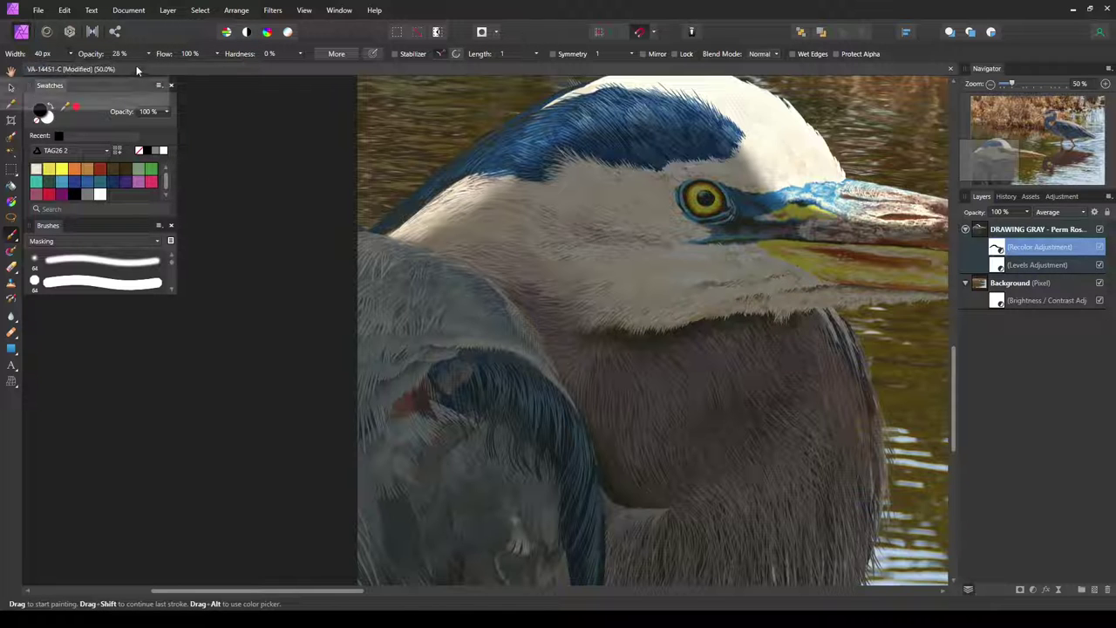
drag(149, 68, 201, 67)
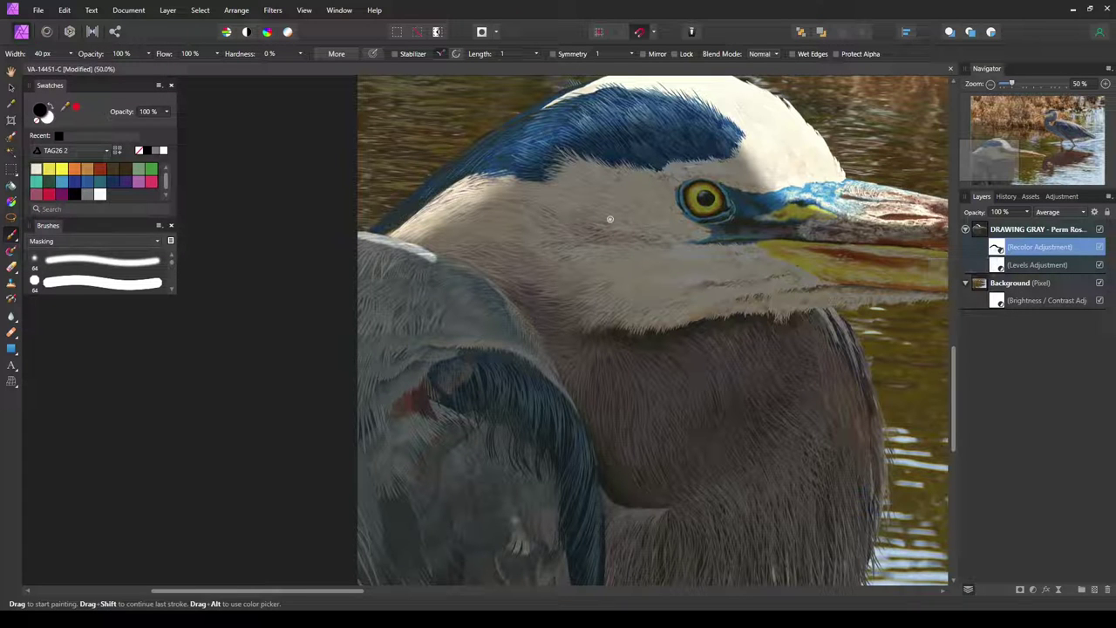
click(50, 110)
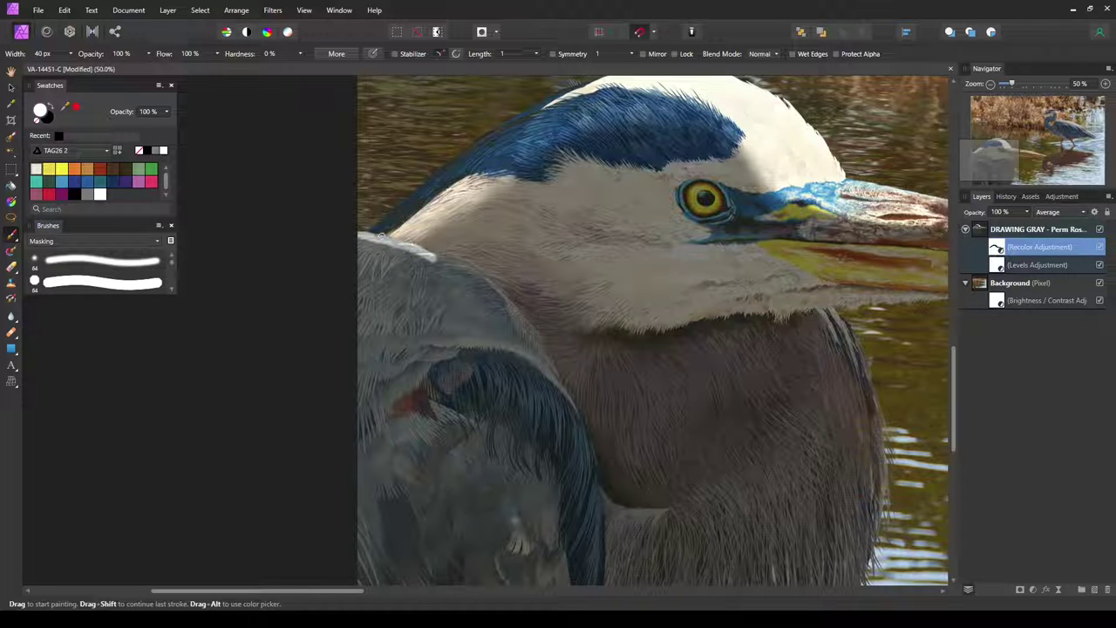
click(50, 110)
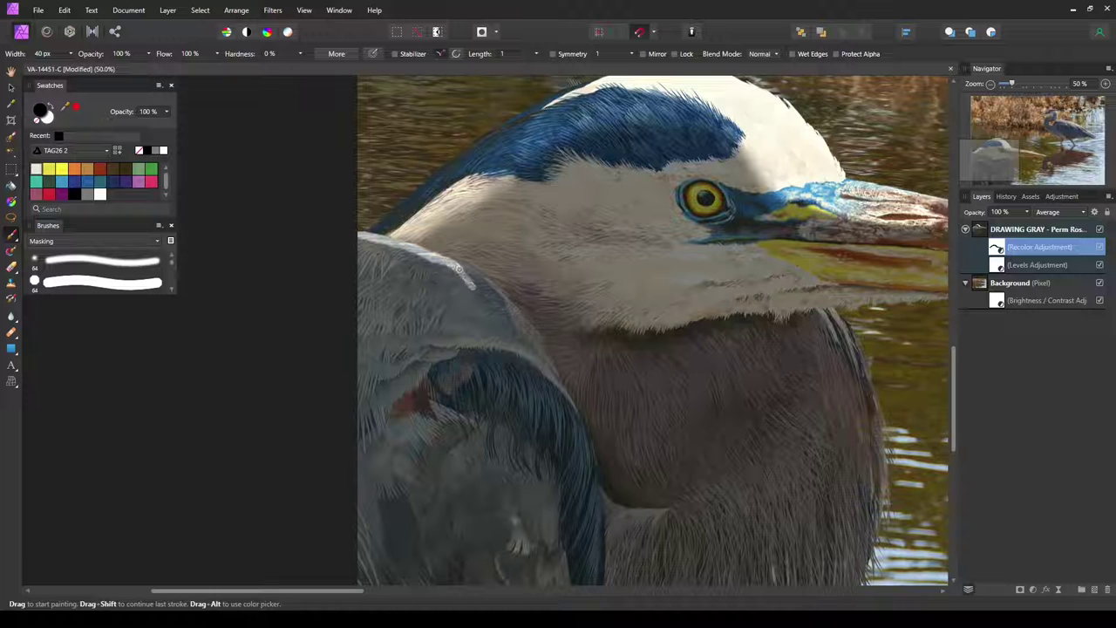
Extend the black mask strokes down the shoulder's edge to where it meets the neck and the dark blue feathers
drag(472, 291, 497, 337)
drag(449, 268, 463, 290)
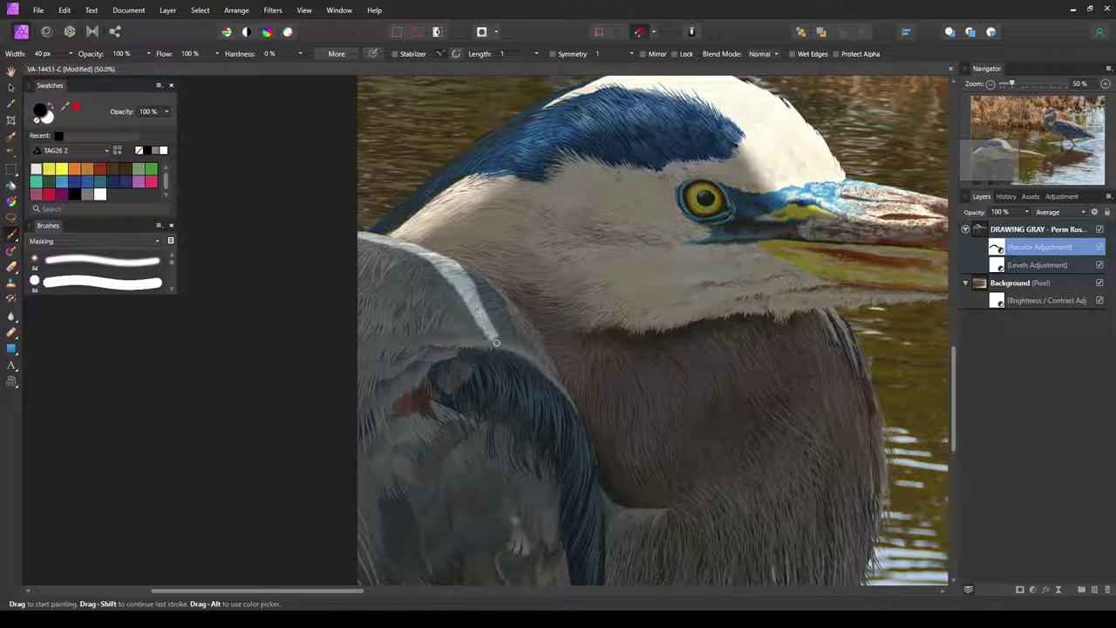
mouse_move(487, 330)
mouse_down()
mouse_move(510, 354)
mouse_move(484, 320)
mouse_move(538, 368)
mouse_up()
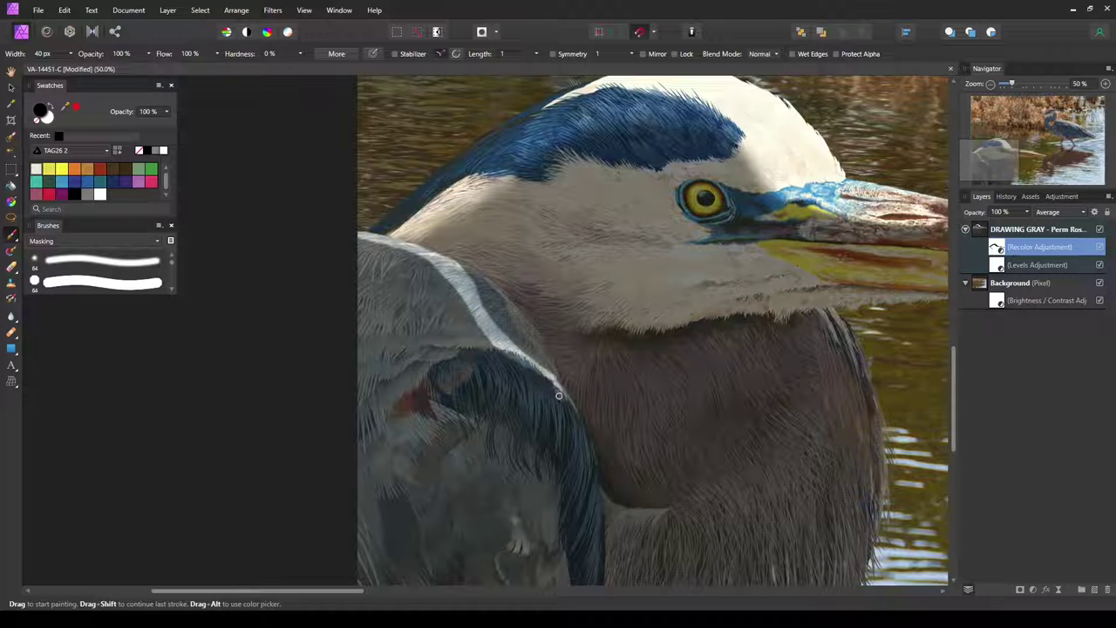
scroll(581, 456, up, 2)
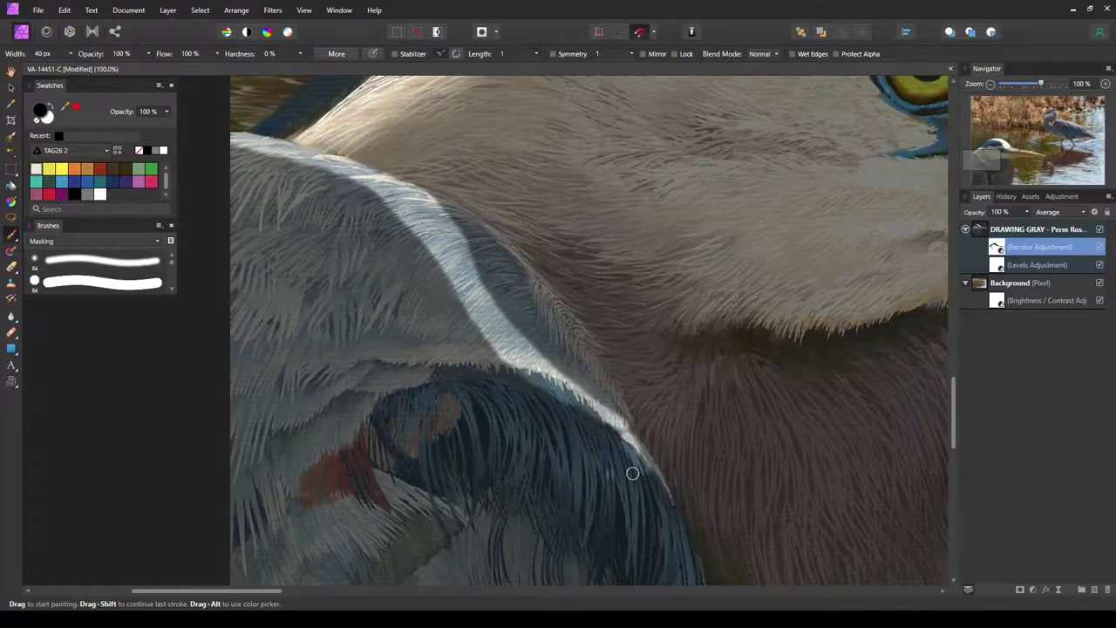
Paint highlight strokes on the Recolor mask over the upper dark blue shoulder feathers, following their curve
drag(688, 425, 636, 222)
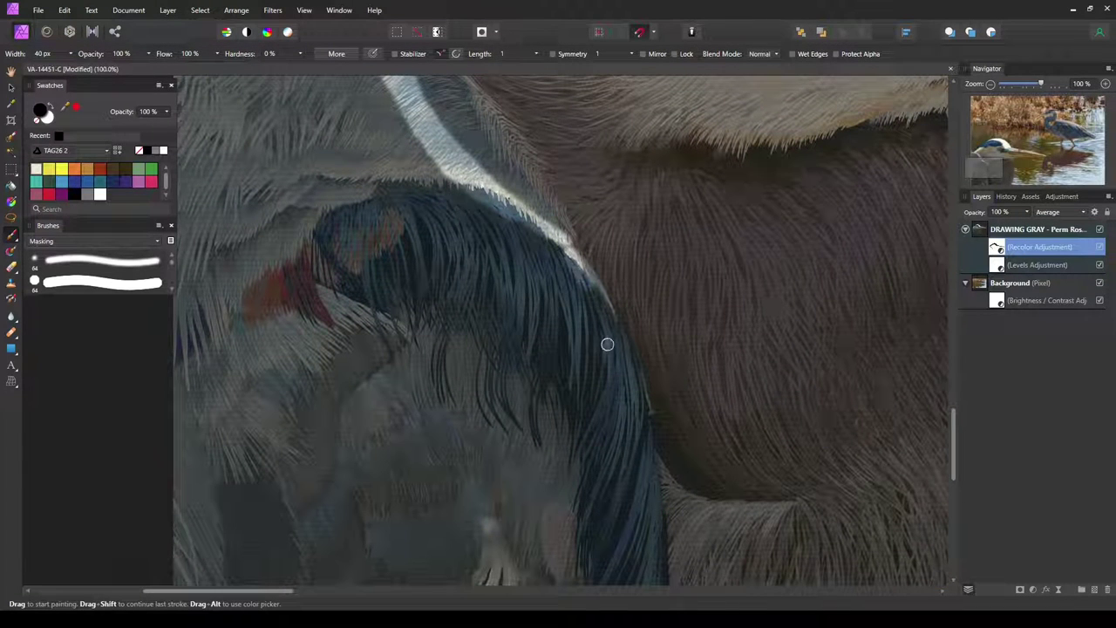
mouse_move(562, 249)
mouse_down()
mouse_move(604, 333)
mouse_move(585, 280)
mouse_move(610, 323)
mouse_move(570, 249)
mouse_move(605, 311)
mouse_move(618, 389)
mouse_move(612, 337)
mouse_move(620, 376)
mouse_move(607, 449)
mouse_move(610, 377)
mouse_move(615, 437)
mouse_up()
drag(615, 326, 626, 448)
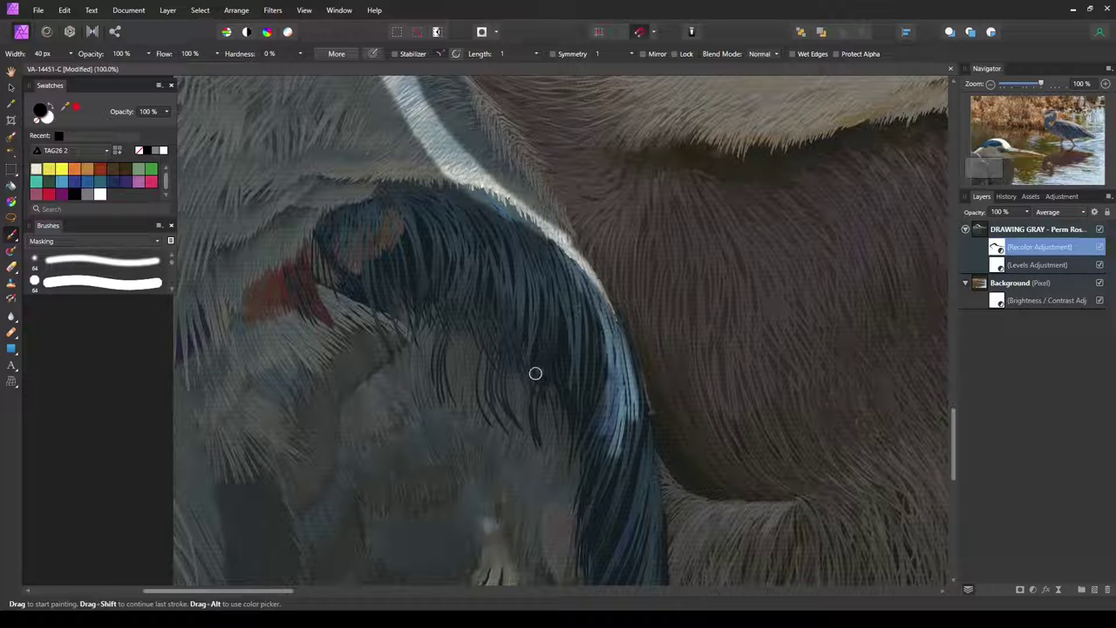
mouse_move(533, 298)
mouse_down()
mouse_move(529, 271)
mouse_move(532, 293)
mouse_move(524, 248)
mouse_move(521, 289)
mouse_up()
mouse_move(517, 292)
mouse_down()
mouse_move(481, 232)
mouse_move(493, 250)
mouse_move(485, 205)
mouse_move(506, 257)
mouse_move(528, 230)
mouse_move(533, 240)
mouse_move(554, 318)
mouse_move(549, 253)
mouse_move(575, 335)
mouse_move(542, 234)
mouse_up()
mouse_move(576, 276)
mouse_down()
mouse_move(594, 296)
mouse_move(586, 289)
mouse_move(607, 345)
mouse_up()
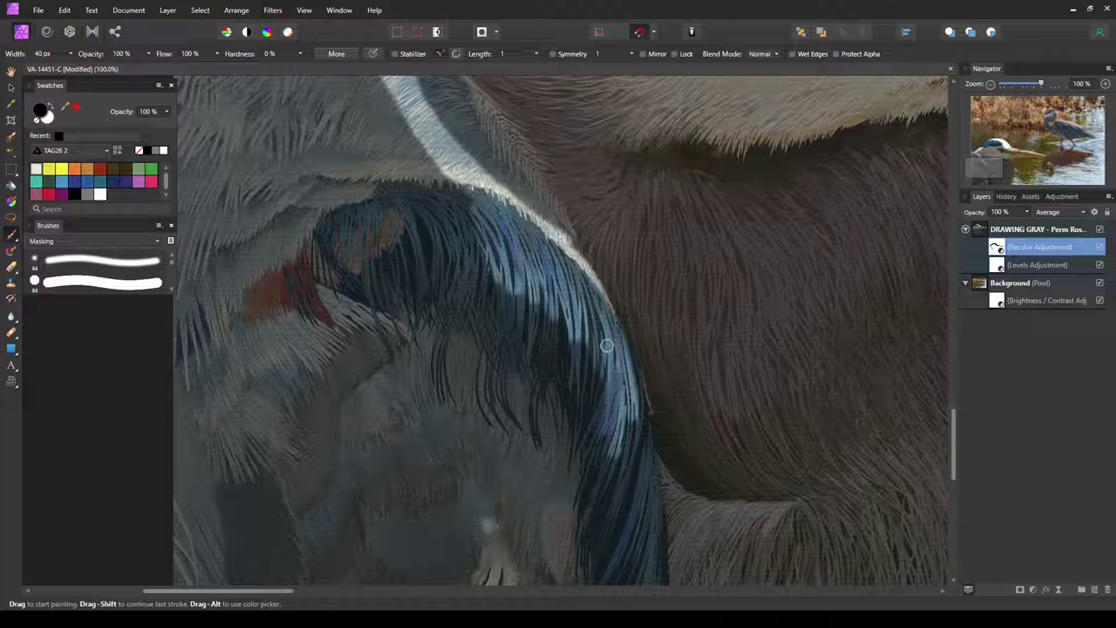
drag(625, 425, 628, 443)
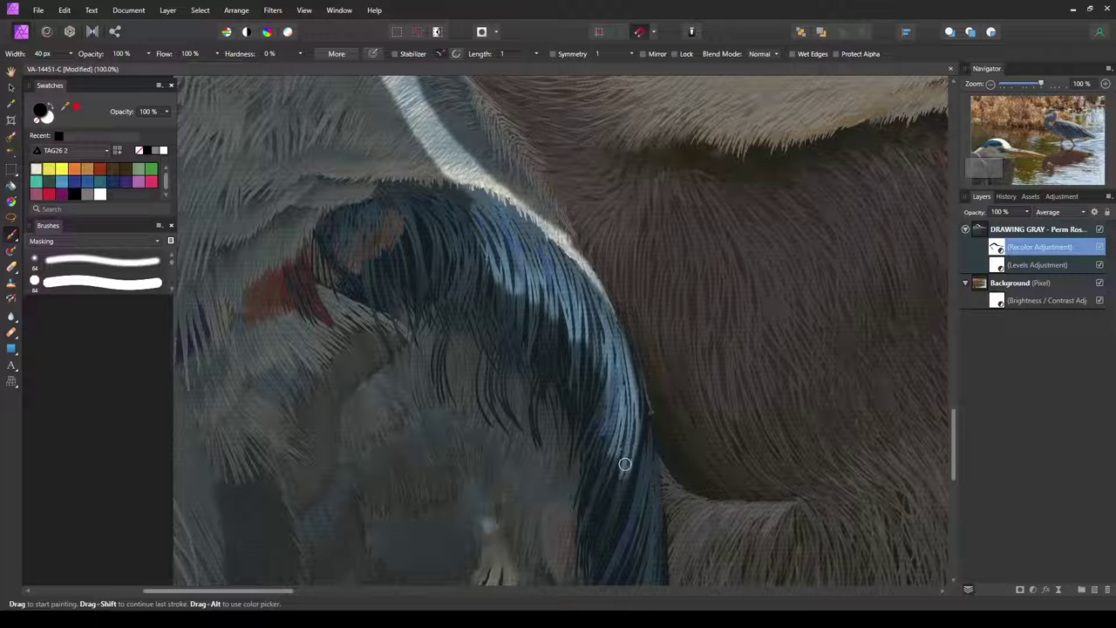
Continue the highlight strokes down the lower dark blue feathers beside the breast and review the whole composite
drag(727, 398, 618, 196)
mouse_move(545, 219)
mouse_down()
mouse_move(526, 156)
mouse_move(538, 265)
mouse_move(535, 225)
mouse_move(515, 357)
mouse_up()
drag(546, 273, 530, 363)
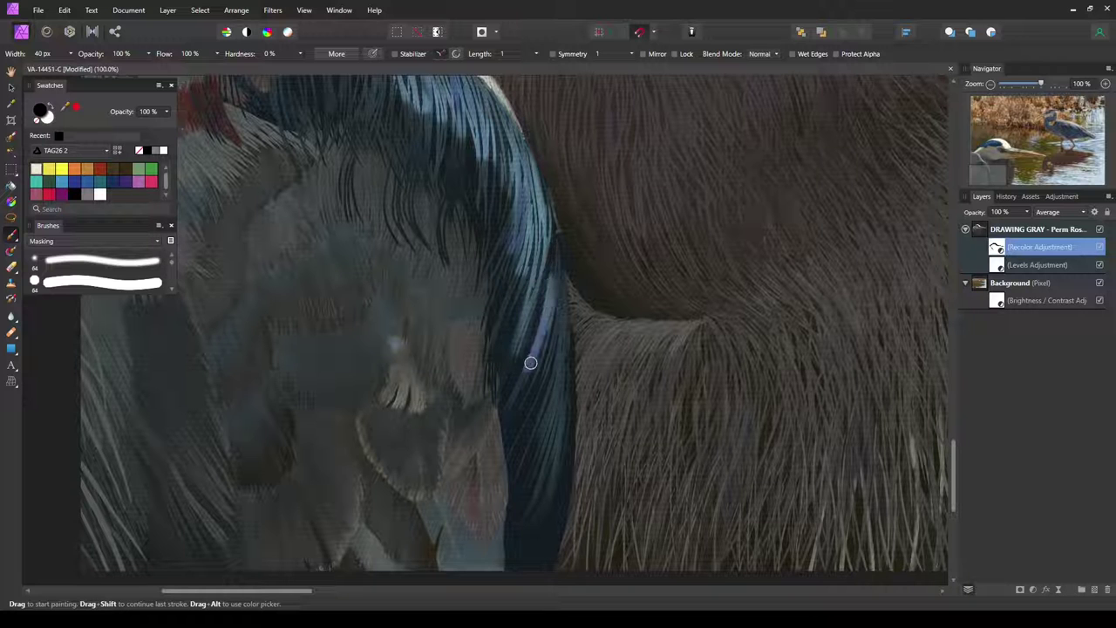
drag(545, 307, 552, 248)
mouse_move(554, 314)
mouse_down()
mouse_move(535, 389)
mouse_move(544, 400)
mouse_up()
drag(558, 324, 554, 286)
mouse_move(552, 416)
mouse_down()
mouse_move(532, 449)
mouse_move(547, 408)
mouse_move(535, 497)
mouse_up()
key(ctrl+0)
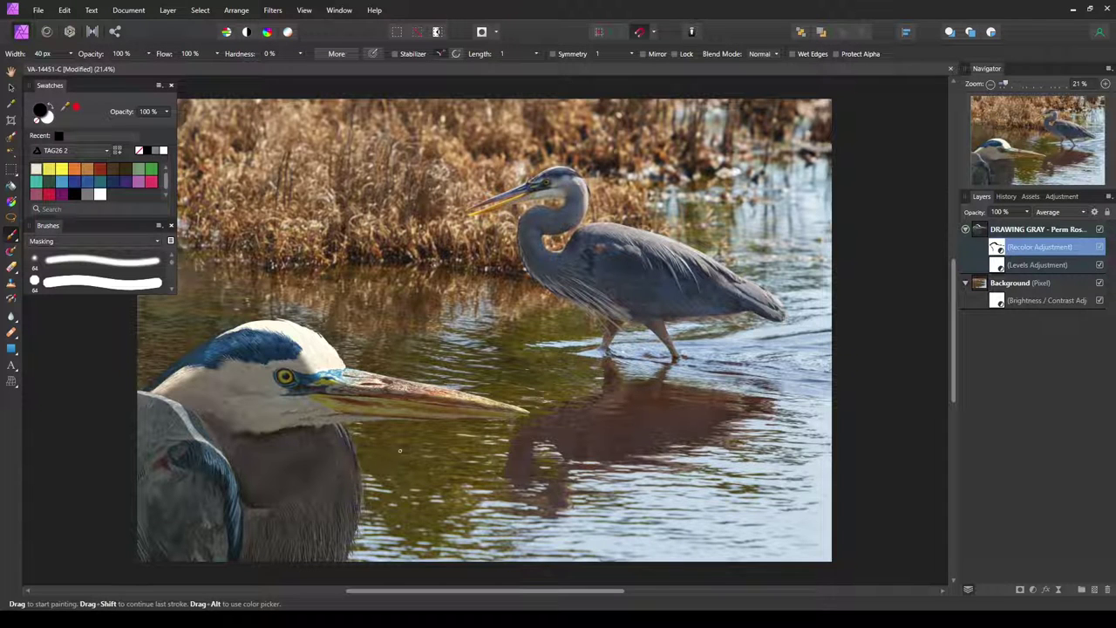
Paint black highlight strokes on the Recolor mask over the white and dark blue feathers at the neck's front edge, just beneath the bill
scroll(381, 482, up, 5)
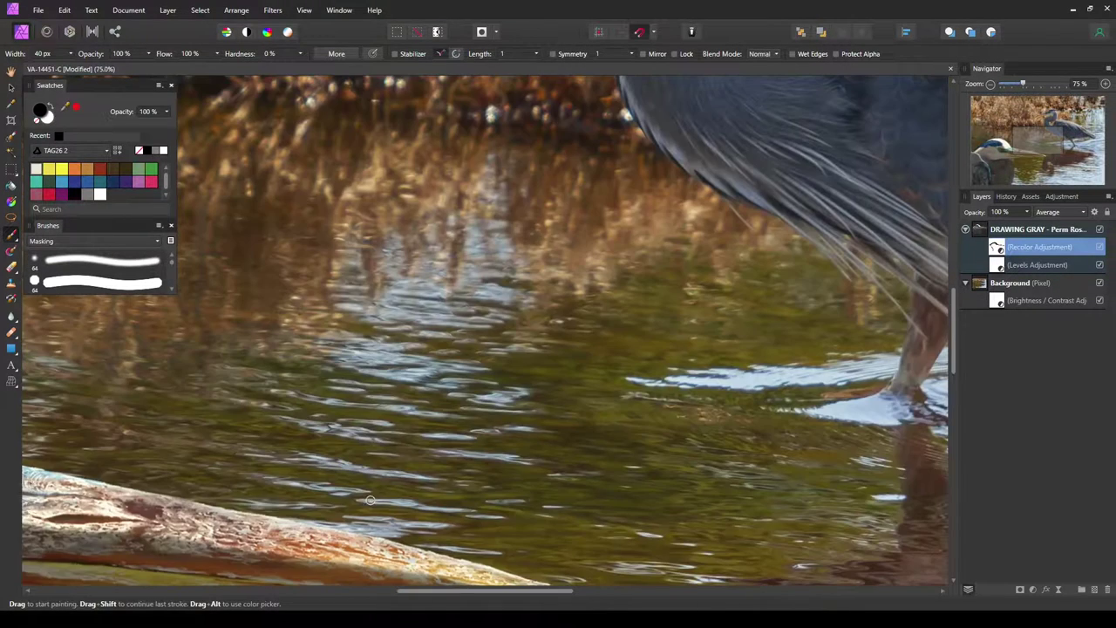
mouse_move(339, 465)
mouse_down()
mouse_move(625, 145)
mouse_move(448, 317)
mouse_move(525, 259)
mouse_up()
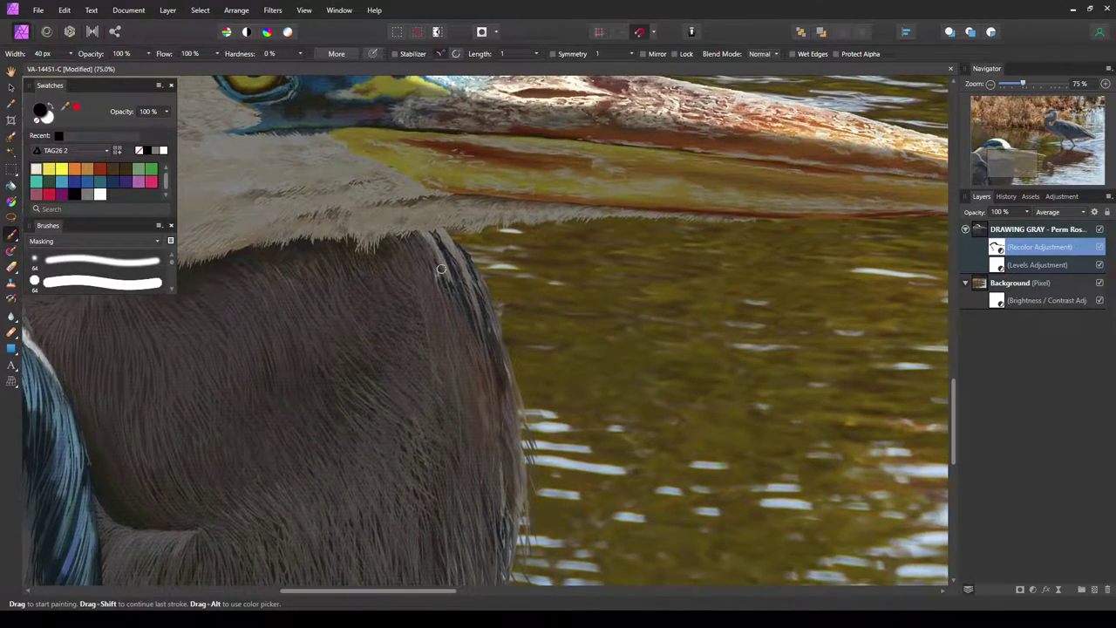
scroll(441, 268, up, 2)
drag(429, 188, 481, 273)
drag(445, 218, 514, 301)
mouse_move(431, 228)
mouse_down()
mouse_move(386, 227)
mouse_move(400, 240)
mouse_move(385, 232)
mouse_move(402, 258)
mouse_move(408, 242)
mouse_move(429, 259)
mouse_move(449, 244)
mouse_move(500, 315)
mouse_move(479, 256)
mouse_move(536, 334)
mouse_move(518, 294)
mouse_move(536, 353)
mouse_move(425, 270)
mouse_move(414, 247)
mouse_move(488, 346)
mouse_move(443, 268)
mouse_move(507, 354)
mouse_move(483, 305)
mouse_move(516, 340)
mouse_move(512, 324)
mouse_move(537, 372)
mouse_move(523, 333)
mouse_move(548, 391)
mouse_move(542, 355)
mouse_move(571, 445)
mouse_up()
drag(444, 273, 498, 369)
mouse_move(422, 274)
mouse_down()
mouse_move(524, 405)
mouse_move(514, 354)
mouse_move(560, 435)
mouse_move(544, 383)
mouse_up()
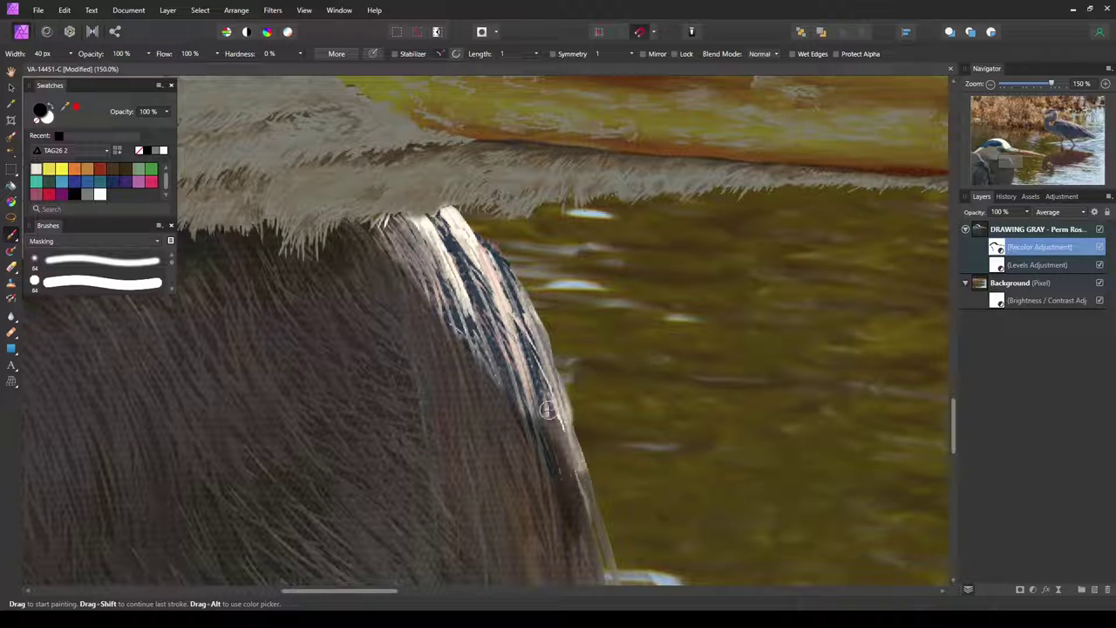
Continue the highlight strokes down the neck's front edge to the loose feathers overlapping the water
scroll(580, 416, down, 5)
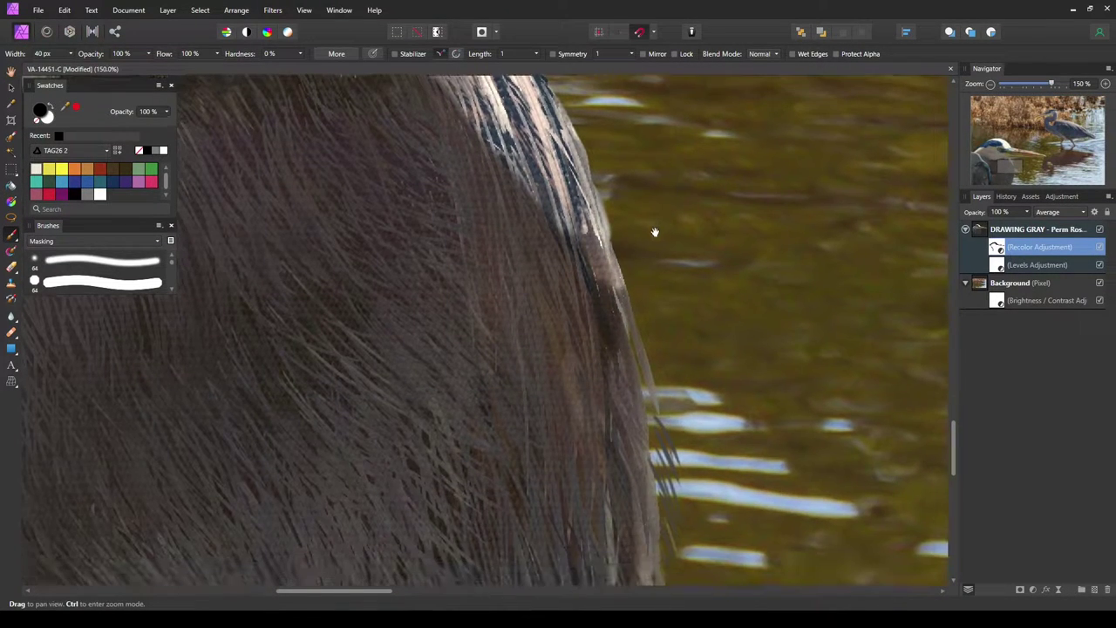
drag(566, 211, 598, 287)
drag(550, 212, 614, 348)
drag(591, 259, 626, 352)
drag(616, 257, 654, 410)
drag(615, 304, 645, 416)
drag(611, 357, 667, 497)
mouse_move(659, 436)
mouse_down()
mouse_move(675, 497)
mouse_move(662, 488)
mouse_up()
Brighten the lower front edge and the loose feather strands that hang over the water ripples
drag(680, 375, 667, 175)
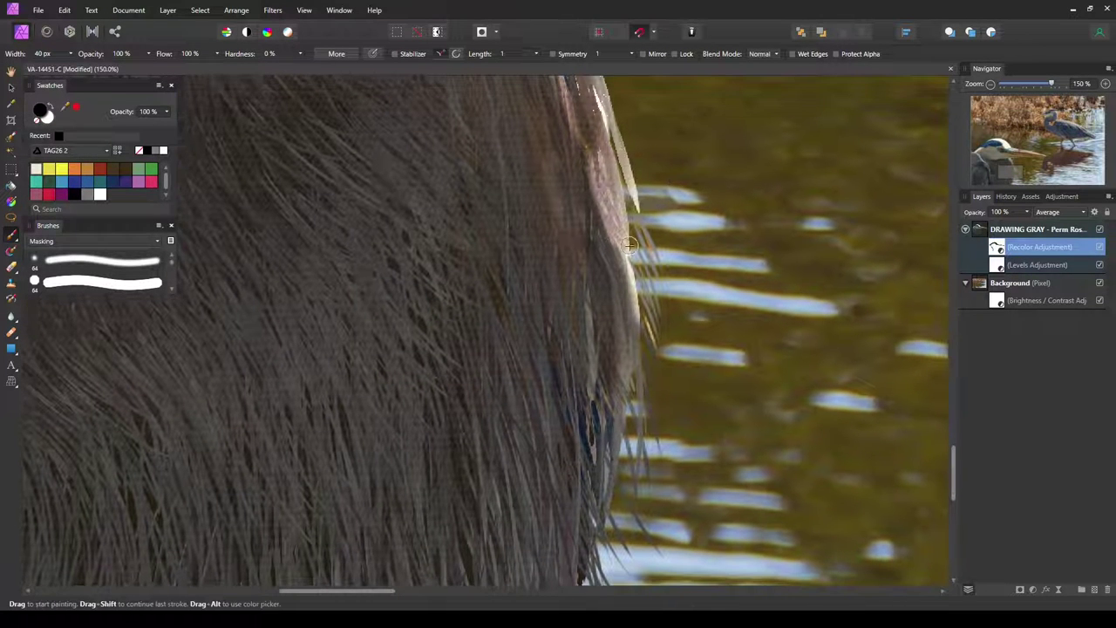
drag(638, 271, 653, 353)
drag(609, 225, 641, 357)
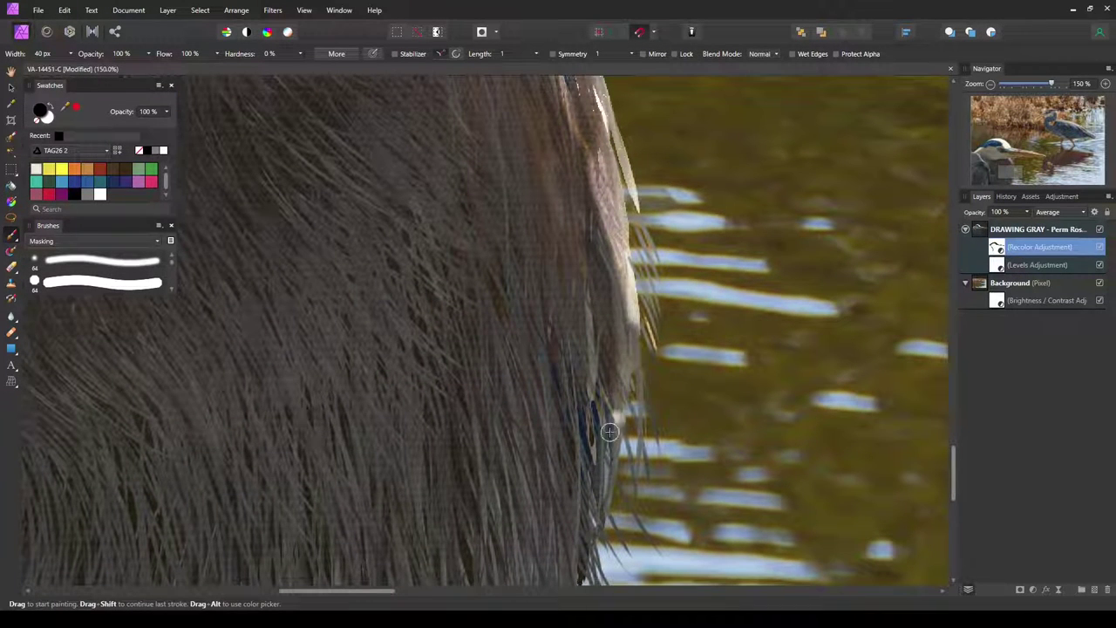
mouse_move(611, 246)
mouse_down()
mouse_move(637, 352)
mouse_move(634, 309)
mouse_move(647, 476)
mouse_up()
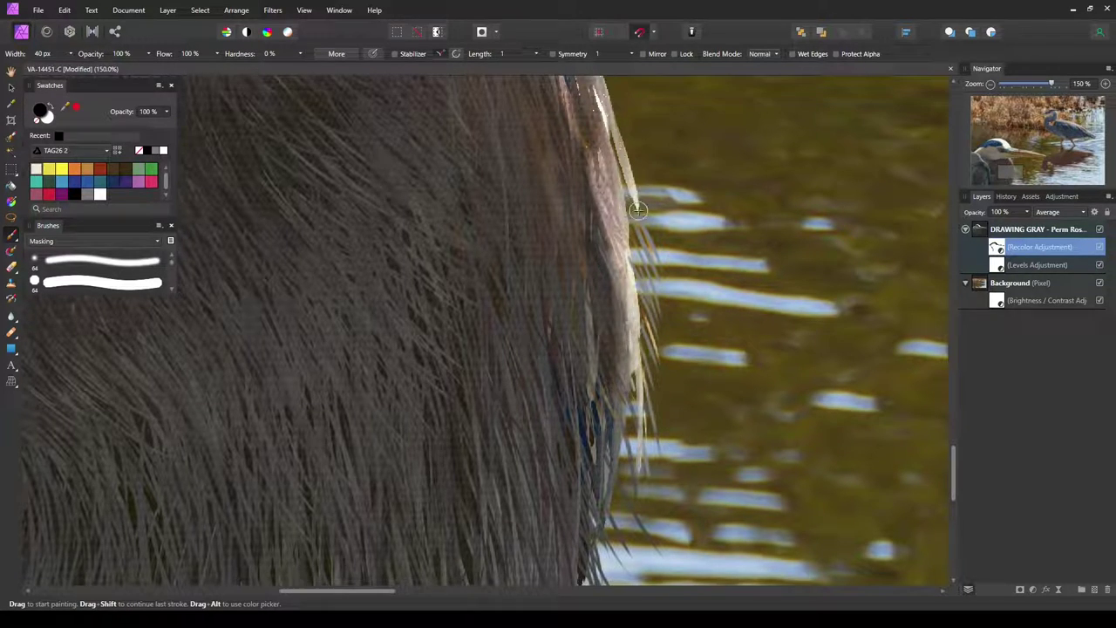
drag(617, 232, 626, 390)
Lower the brush opacity to 30% and blend the upper edge highlight inward over the brownish neck feathers
drag(667, 223, 654, 441)
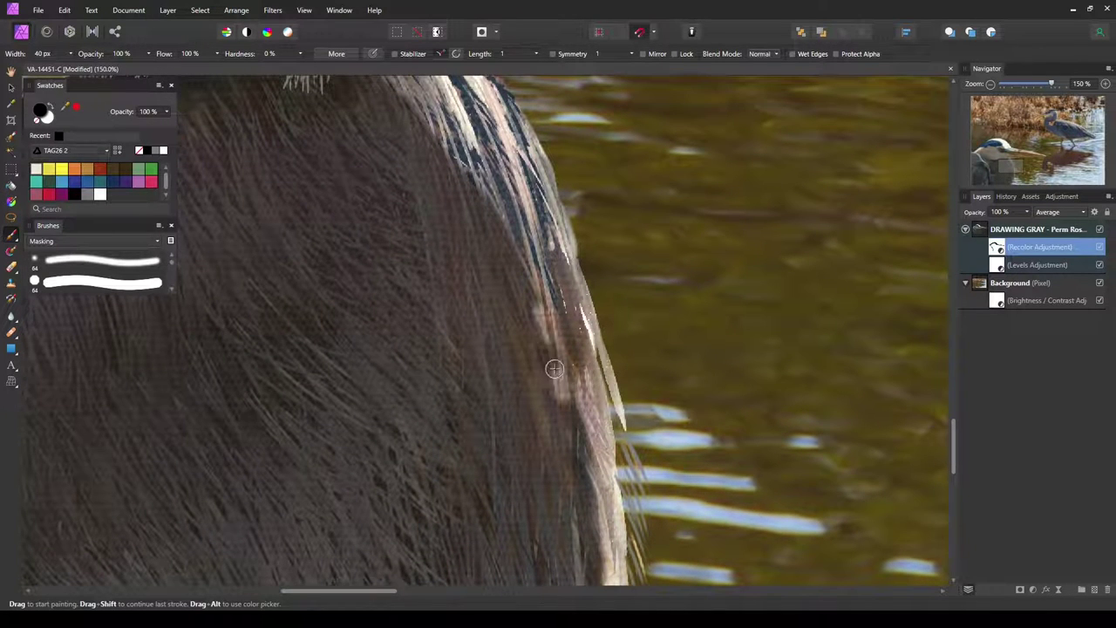
click(149, 54)
click(95, 68)
mouse_move(514, 229)
mouse_down()
mouse_move(531, 280)
mouse_move(500, 198)
mouse_move(555, 378)
mouse_move(561, 338)
mouse_move(573, 402)
mouse_move(562, 312)
mouse_move(575, 361)
mouse_move(572, 329)
mouse_move(585, 453)
mouse_move(560, 421)
mouse_move(517, 307)
mouse_move(559, 425)
mouse_move(535, 320)
mouse_move(571, 424)
mouse_up()
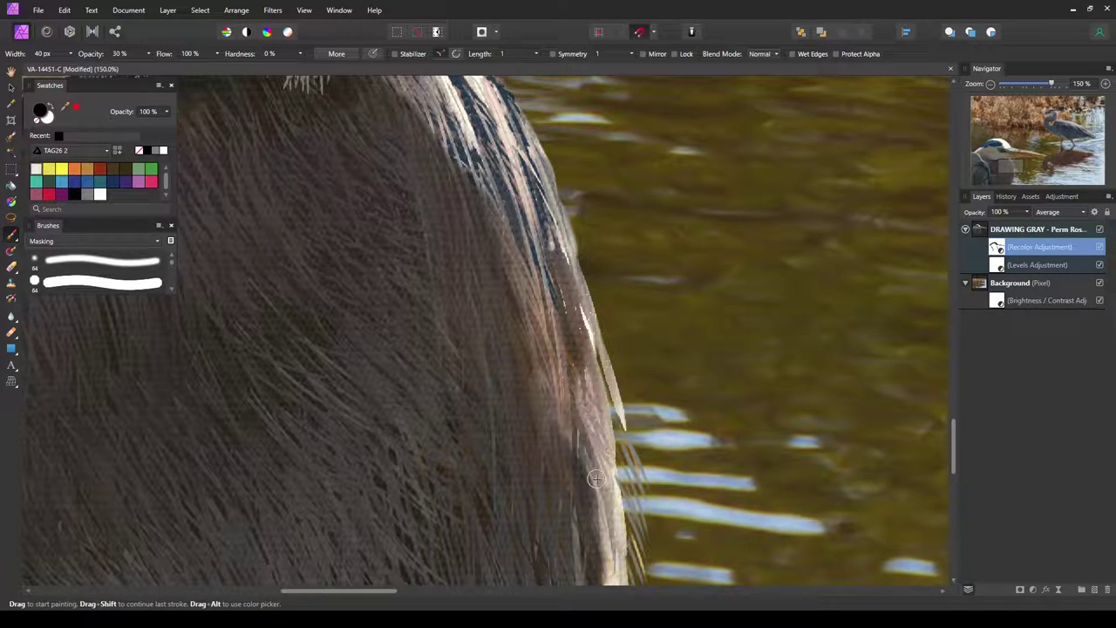
Reduce the brush opacity to 9%, feather the highlight inward along the lower front edge, and review the whole composite
scroll(584, 288, down, 4)
mouse_move(596, 322)
mouse_down()
mouse_move(592, 292)
mouse_move(602, 356)
mouse_move(582, 293)
mouse_move(593, 387)
mouse_move(562, 288)
mouse_move(611, 490)
mouse_move(607, 380)
mouse_move(621, 525)
mouse_move(608, 451)
mouse_move(607, 535)
mouse_move(600, 427)
mouse_move(617, 553)
mouse_move(623, 477)
mouse_move(611, 555)
mouse_move(616, 499)
mouse_move(583, 336)
mouse_move(568, 385)
mouse_move(539, 235)
mouse_move(561, 374)
mouse_move(572, 213)
mouse_up()
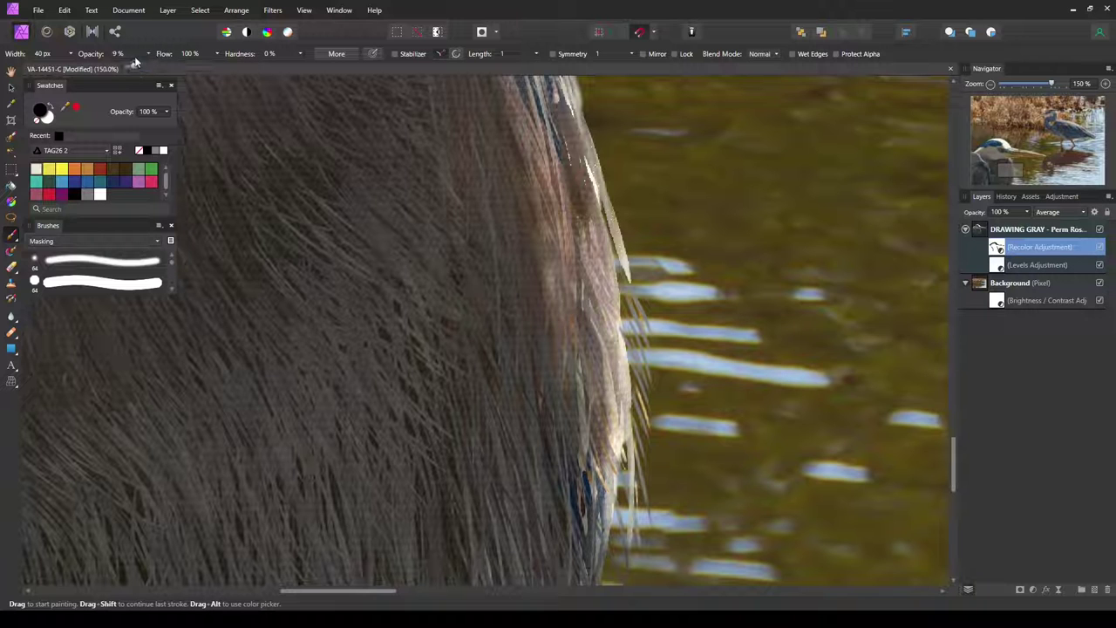
mouse_move(541, 231)
mouse_down()
mouse_move(532, 177)
mouse_move(560, 282)
mouse_move(528, 205)
mouse_move(544, 308)
mouse_move(524, 207)
mouse_move(571, 403)
mouse_move(573, 367)
mouse_move(569, 470)
mouse_move(584, 430)
mouse_move(590, 450)
mouse_move(588, 536)
mouse_up()
mouse_move(645, 456)
mouse_down()
mouse_move(678, 322)
mouse_move(663, 288)
mouse_up()
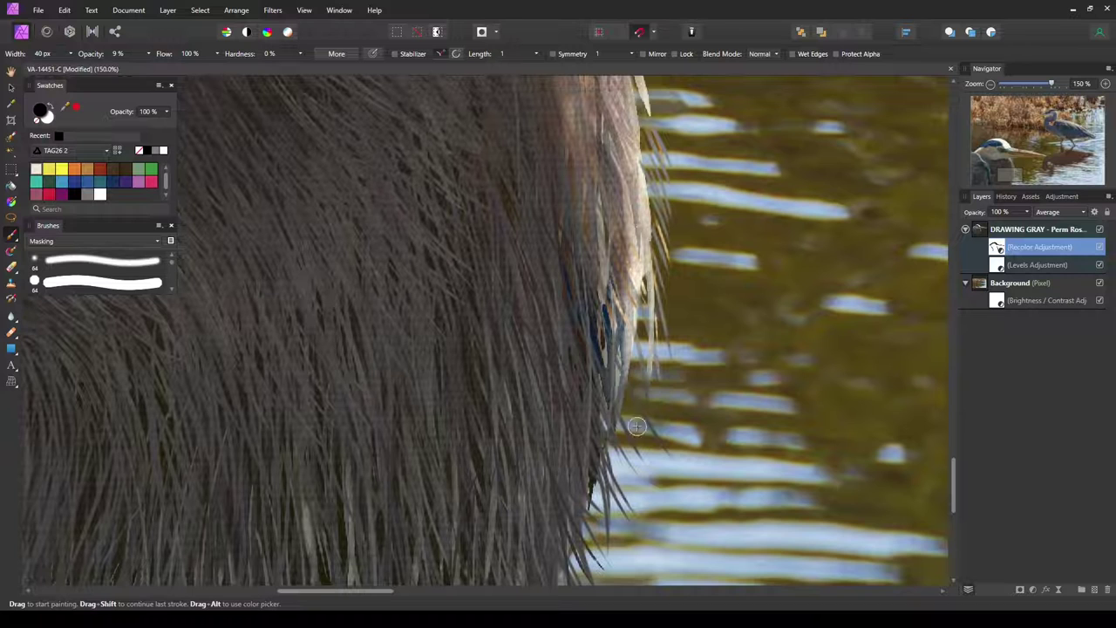
drag(613, 357, 622, 372)
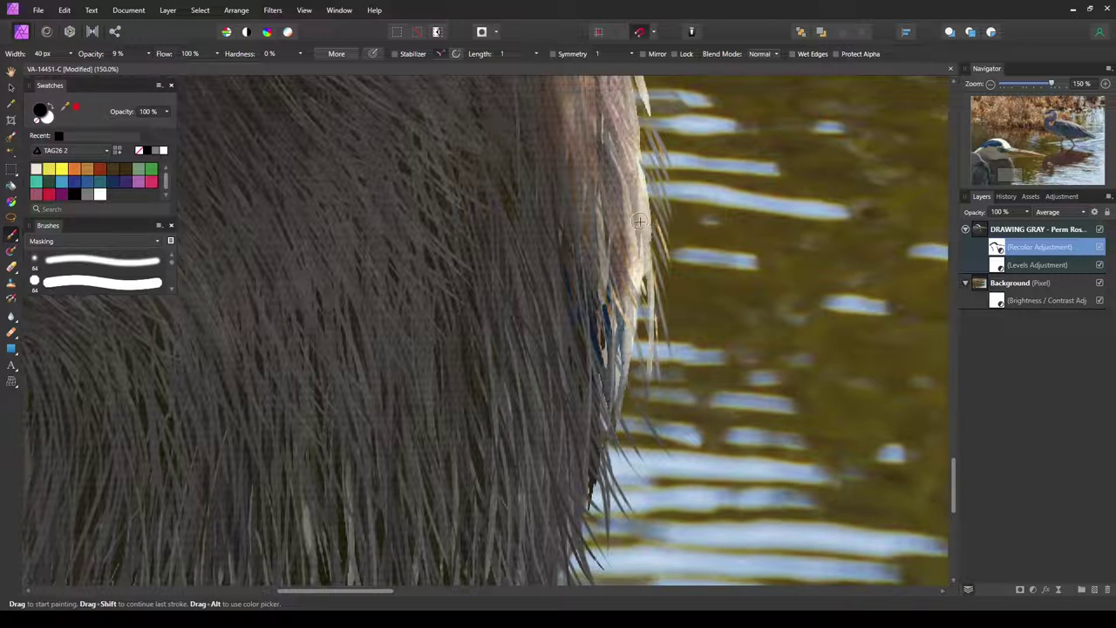
scroll(627, 183, up, 5)
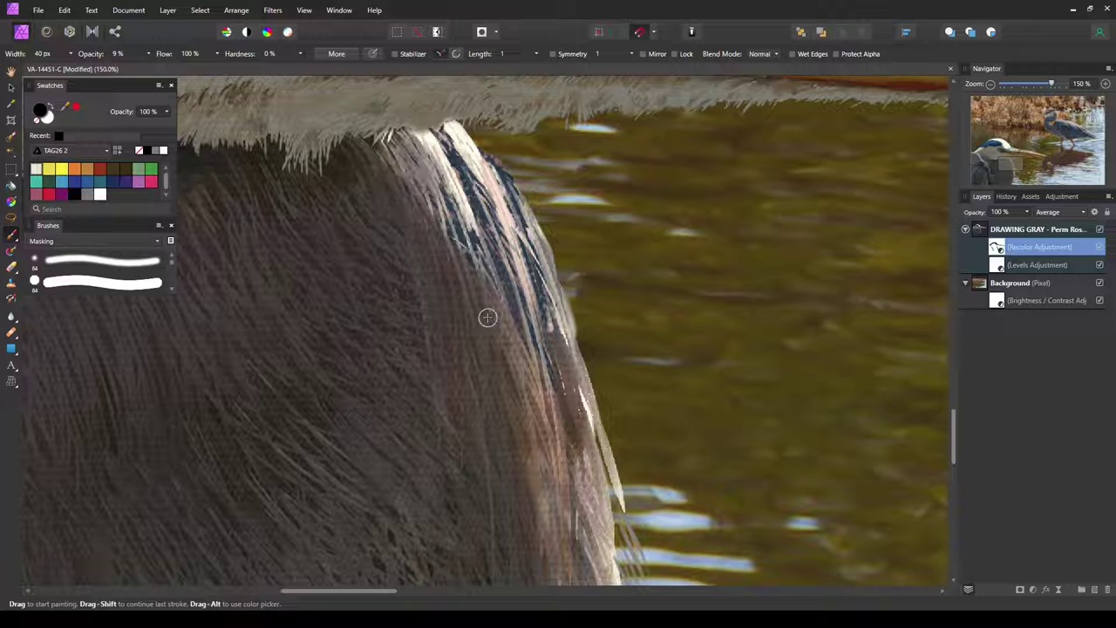
key(ctrl+0)
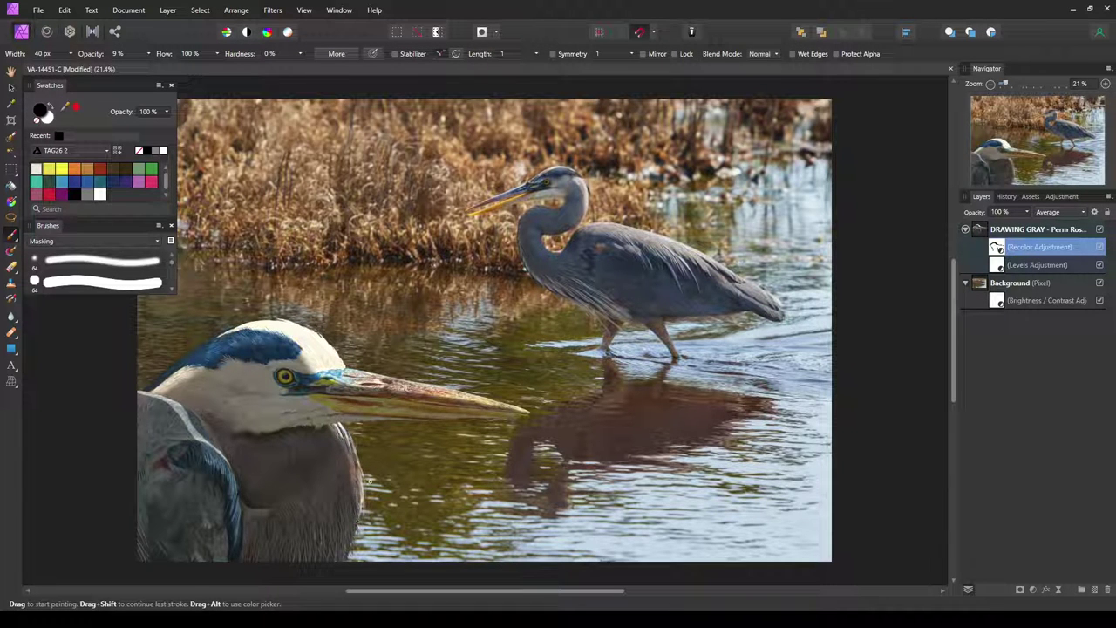
Set the brush opacity to 100% and paint a bright highlight along the rim of the breast fold beside the dark blue feathers
drag(405, 483, 570, 392)
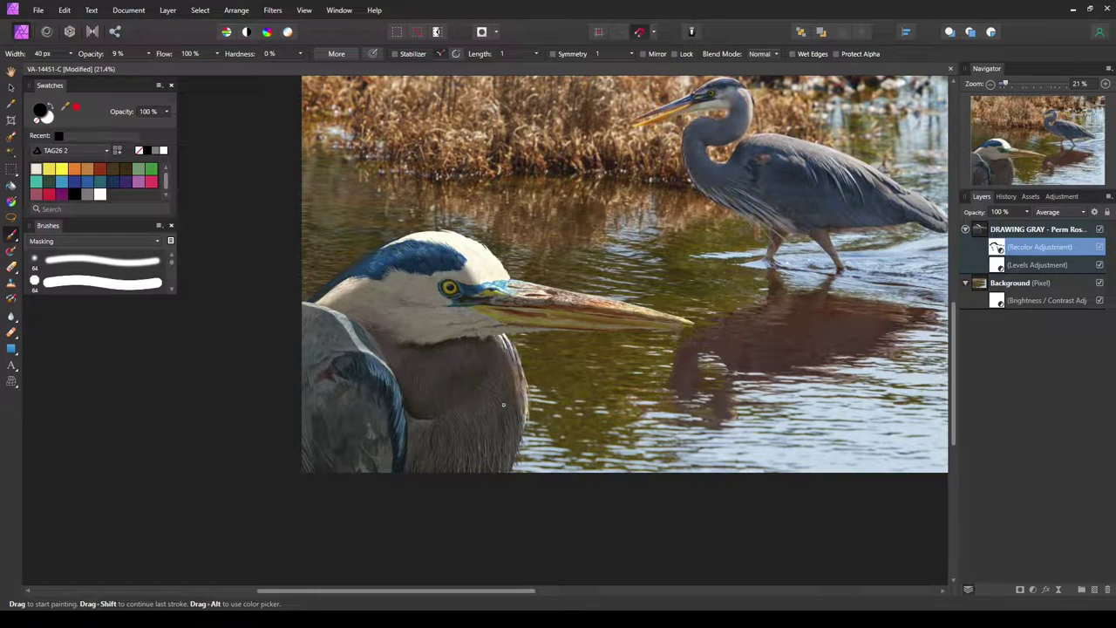
scroll(522, 409, up, 5)
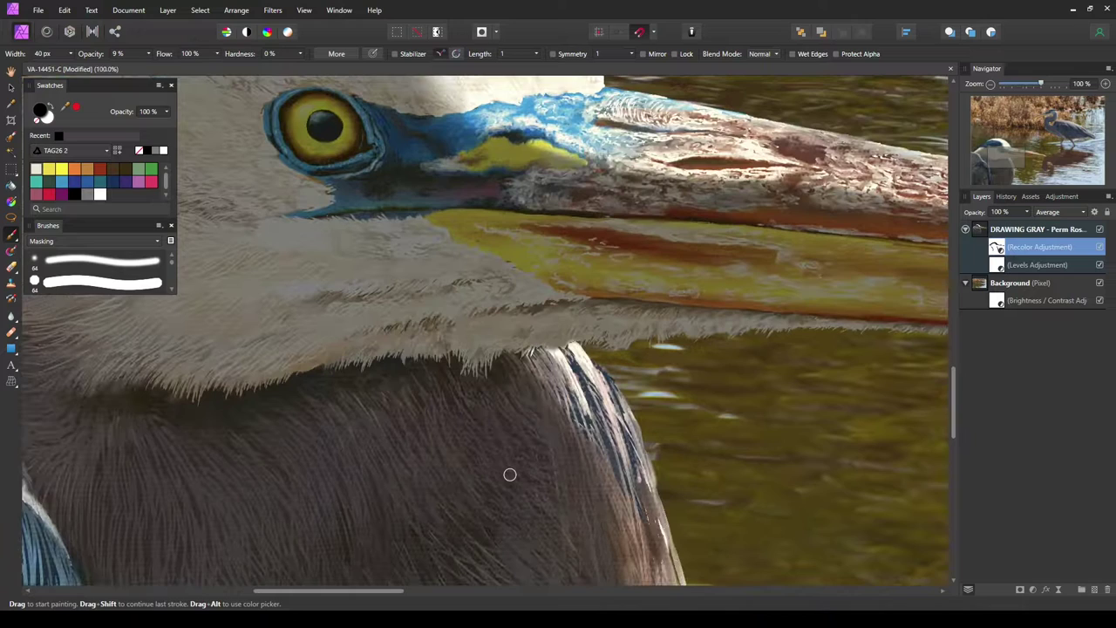
drag(511, 463, 648, 283)
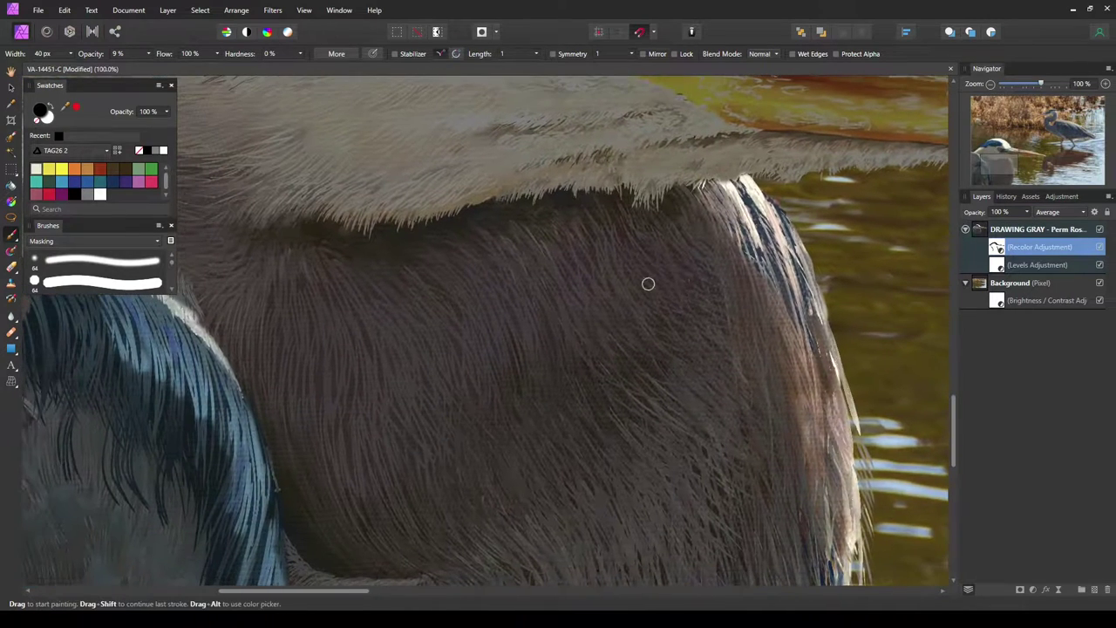
drag(501, 424, 576, 245)
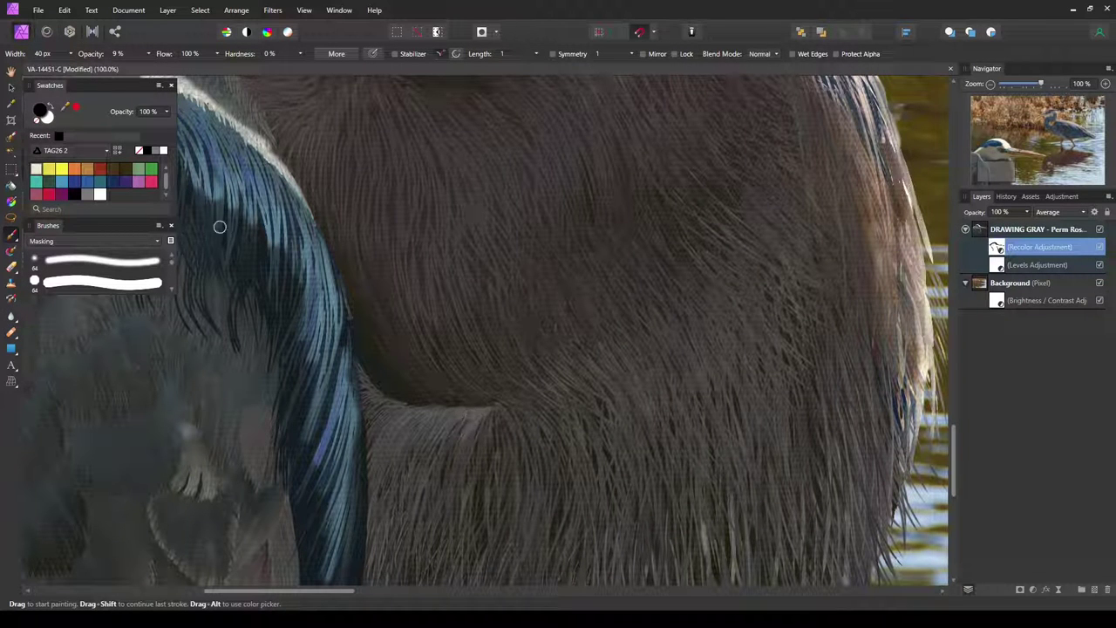
click(148, 53)
drag(149, 66, 179, 68)
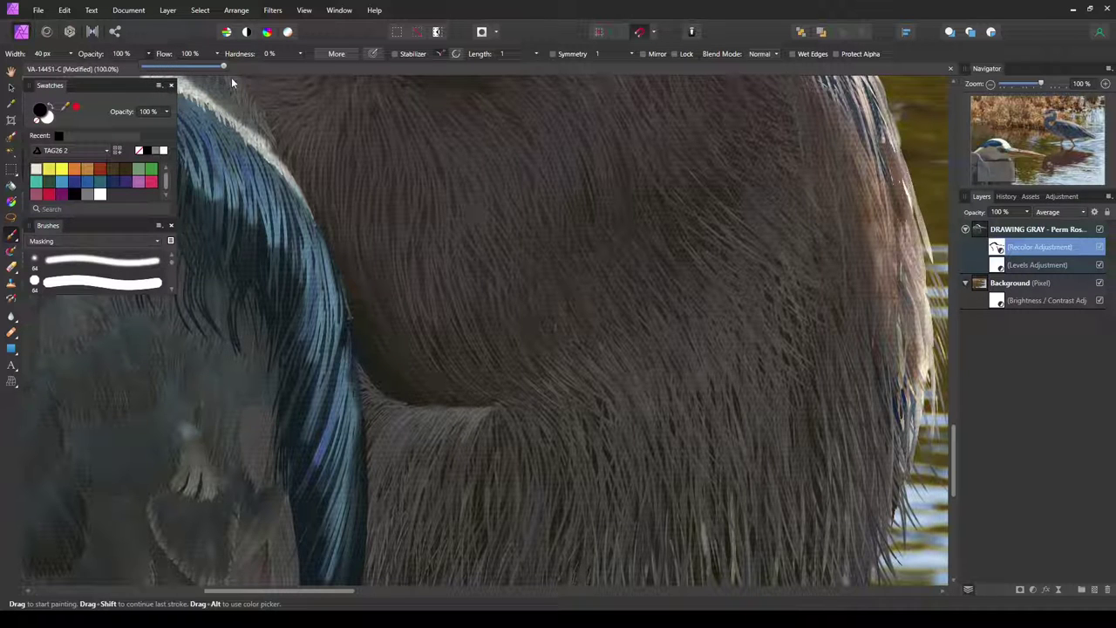
mouse_move(483, 413)
mouse_down()
mouse_move(449, 411)
mouse_move(513, 409)
mouse_move(466, 386)
mouse_move(476, 413)
mouse_move(451, 424)
mouse_move(475, 419)
mouse_move(418, 413)
mouse_move(534, 399)
mouse_up()
mouse_move(528, 395)
mouse_down()
mouse_move(553, 378)
mouse_move(545, 409)
mouse_move(504, 430)
mouse_move(426, 431)
mouse_move(389, 405)
mouse_up()
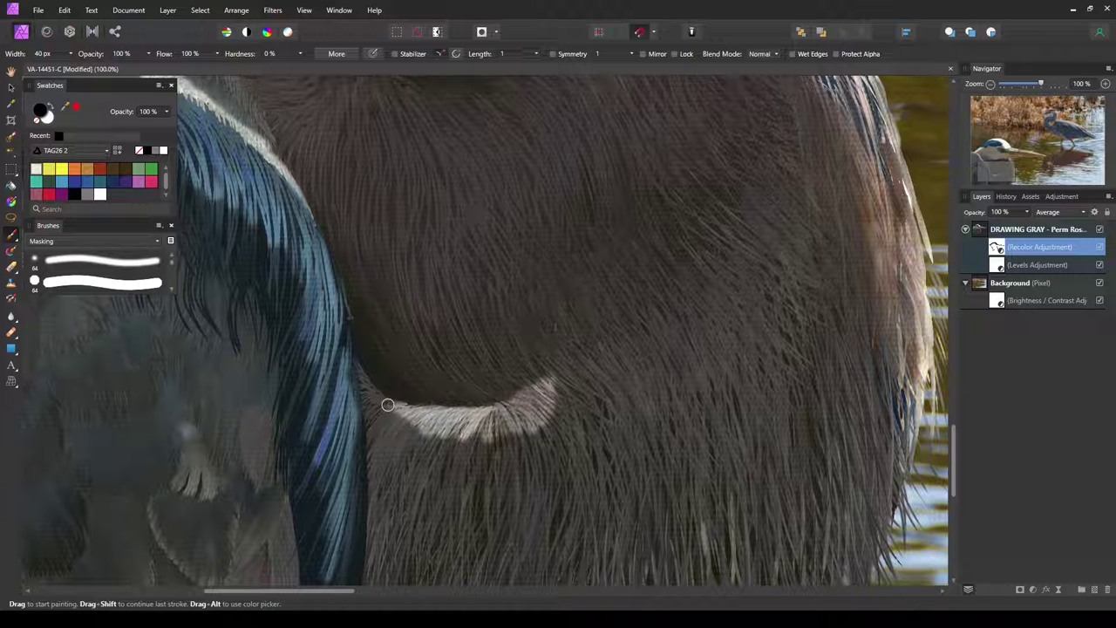
Lower the brush opacity to 25%, feather the rim highlight down into the breast, and extend it up along the fold
click(150, 55)
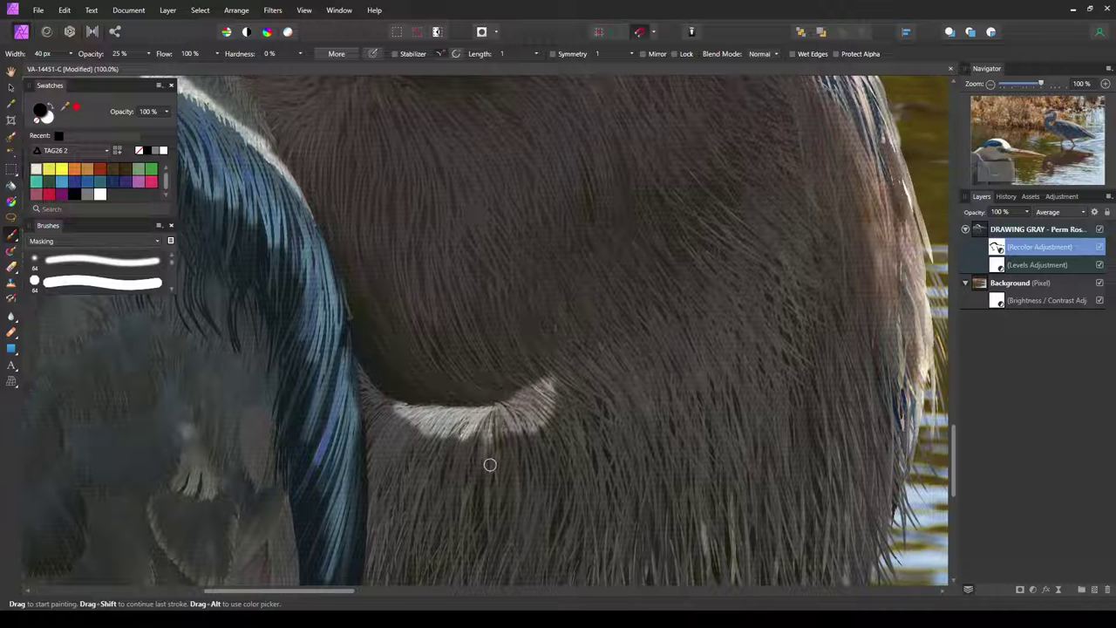
mouse_move(497, 460)
mouse_down()
mouse_move(528, 454)
mouse_move(550, 422)
mouse_up()
mouse_move(557, 371)
mouse_down()
mouse_move(563, 430)
mouse_move(554, 415)
mouse_move(534, 418)
mouse_move(528, 439)
mouse_move(558, 422)
mouse_move(536, 437)
mouse_move(528, 423)
mouse_move(501, 458)
mouse_move(491, 430)
mouse_move(463, 436)
mouse_move(477, 420)
mouse_move(466, 439)
mouse_move(455, 427)
mouse_move(425, 444)
mouse_move(392, 408)
mouse_move(398, 419)
mouse_move(377, 439)
mouse_move(403, 420)
mouse_move(403, 431)
mouse_move(404, 418)
mouse_move(427, 418)
mouse_move(409, 435)
mouse_move(443, 416)
mouse_move(424, 455)
mouse_move(463, 443)
mouse_move(460, 497)
mouse_up()
click(397, 411)
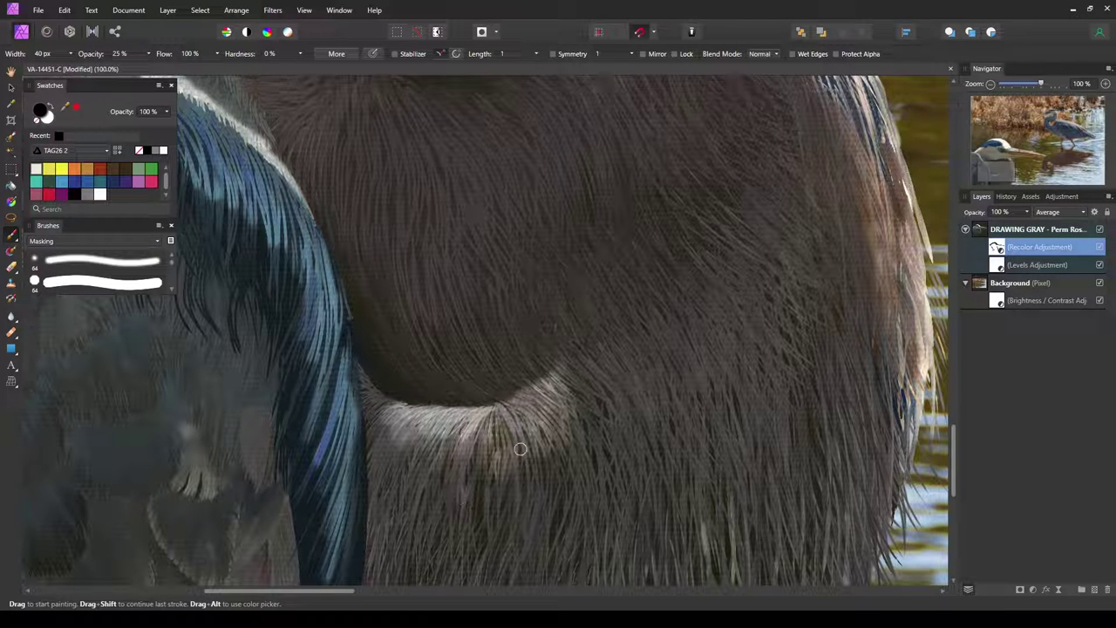
mouse_move(558, 443)
mouse_down()
mouse_move(569, 387)
mouse_move(576, 423)
mouse_move(567, 365)
mouse_move(544, 387)
mouse_move(554, 360)
mouse_move(604, 346)
mouse_move(571, 382)
mouse_move(648, 341)
mouse_up()
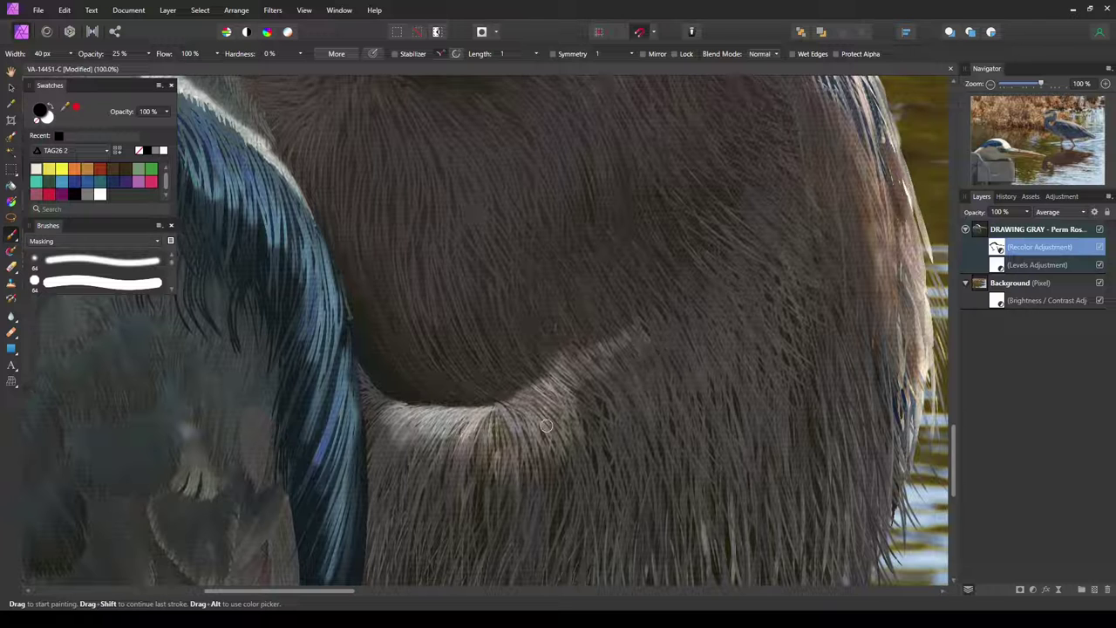
mouse_move(581, 399)
mouse_down()
mouse_move(598, 357)
mouse_move(658, 344)
mouse_move(648, 366)
mouse_move(627, 344)
mouse_move(669, 301)
mouse_move(619, 340)
mouse_up()
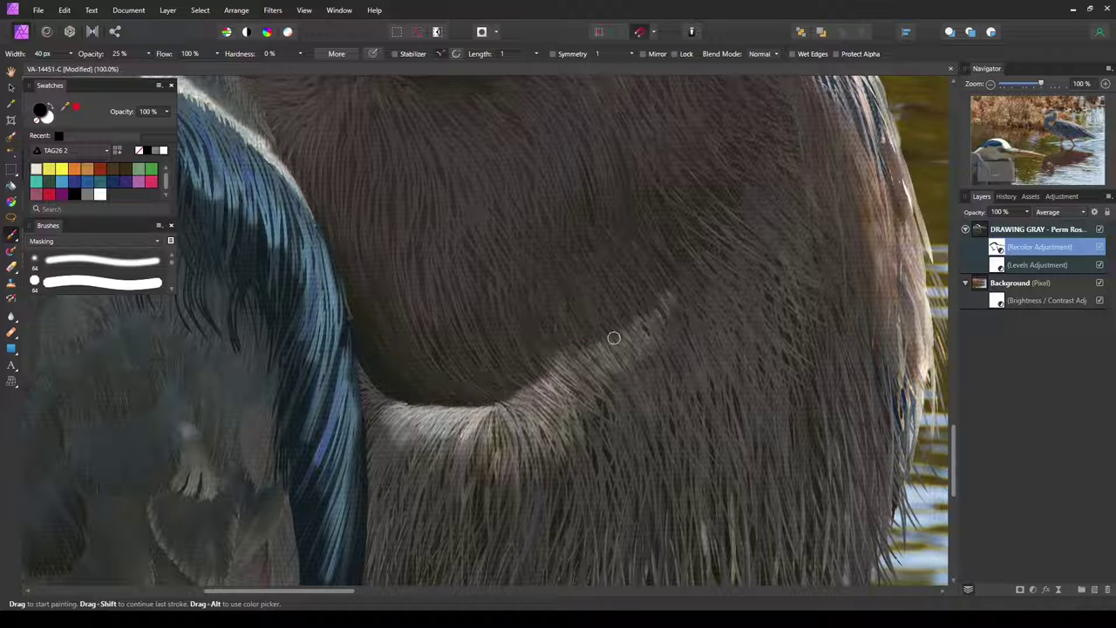
Switch the brush to white, soften the highlight along the breast fold, and review the whole composite
click(51, 107)
mouse_move(635, 311)
mouse_down()
mouse_move(674, 310)
mouse_move(618, 350)
mouse_move(601, 343)
mouse_move(586, 356)
mouse_move(612, 343)
mouse_move(557, 368)
mouse_up()
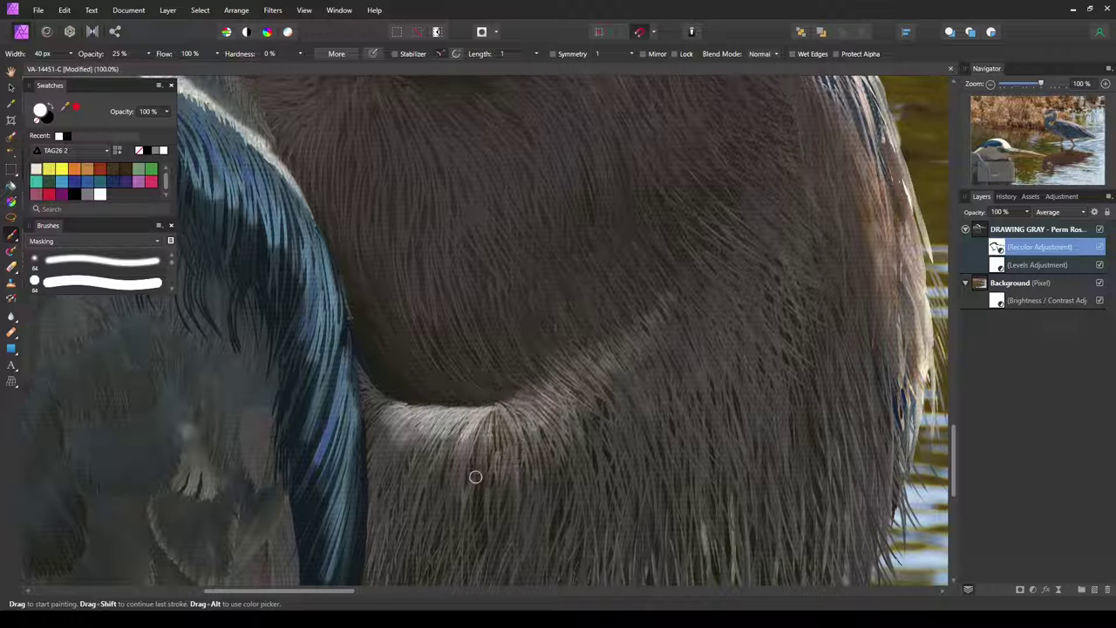
mouse_move(437, 433)
mouse_down()
mouse_move(418, 455)
mouse_move(380, 425)
mouse_up()
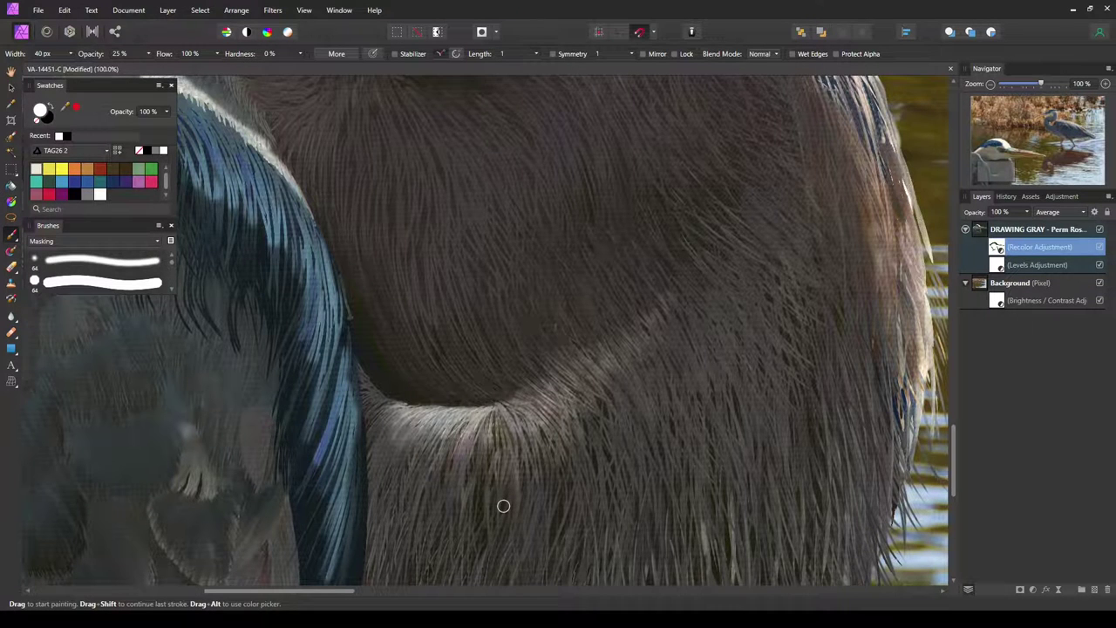
key(ctrl+0)
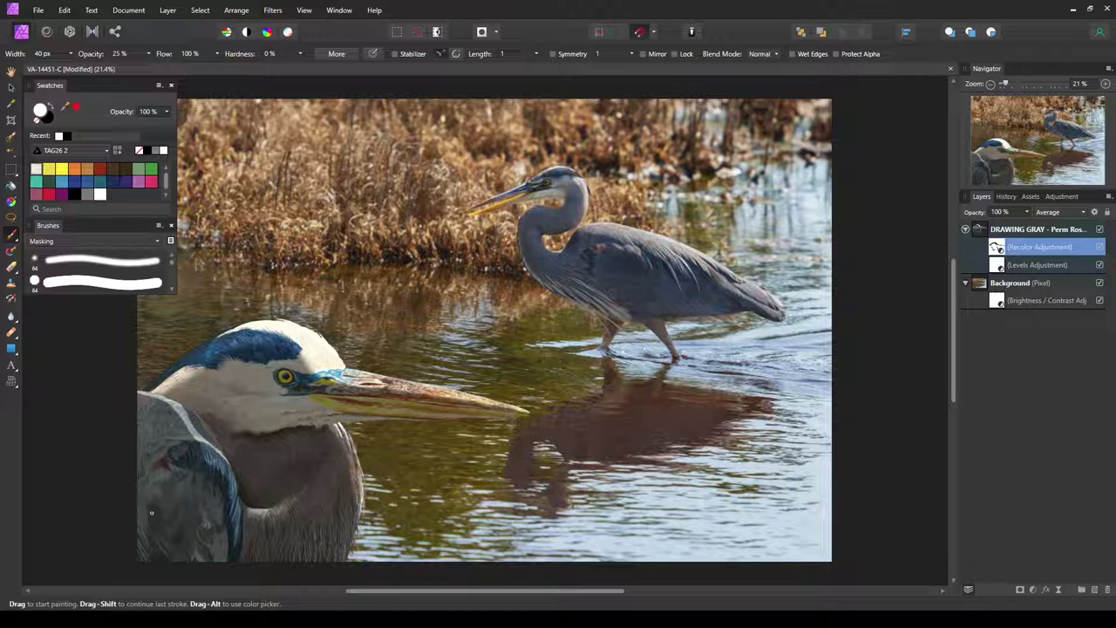
Switch the brush back to black and brighten the underside of the bill's tip on the Recolor mask
scroll(184, 491, up, 5)
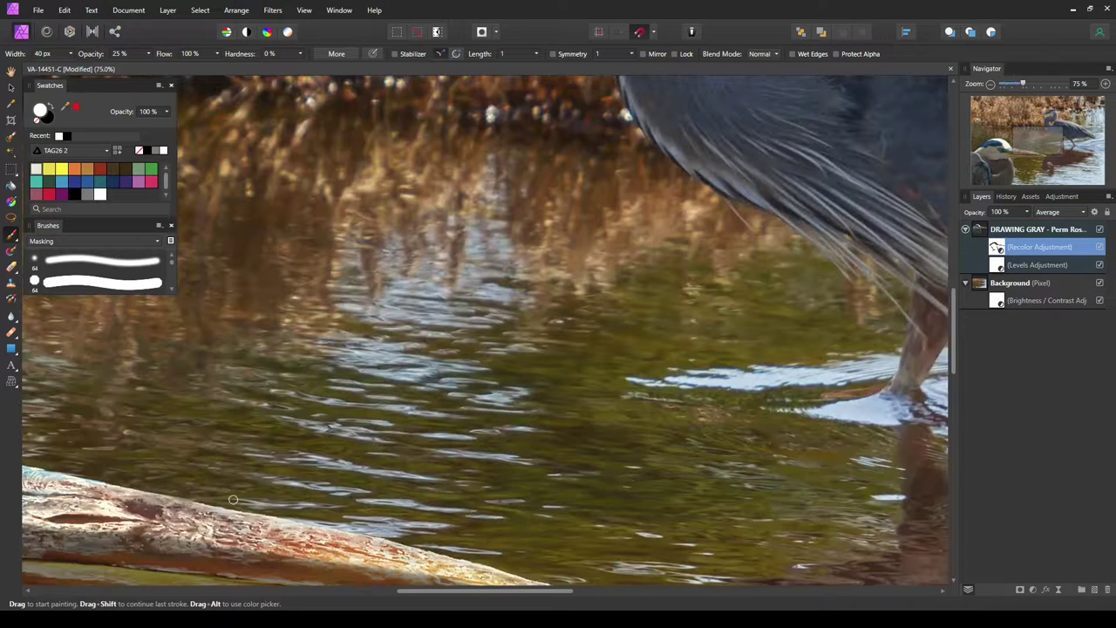
mouse_move(298, 465)
mouse_down()
mouse_move(424, 381)
mouse_move(529, 349)
mouse_move(630, 419)
mouse_move(427, 374)
mouse_move(643, 438)
mouse_move(671, 404)
mouse_move(506, 392)
mouse_up()
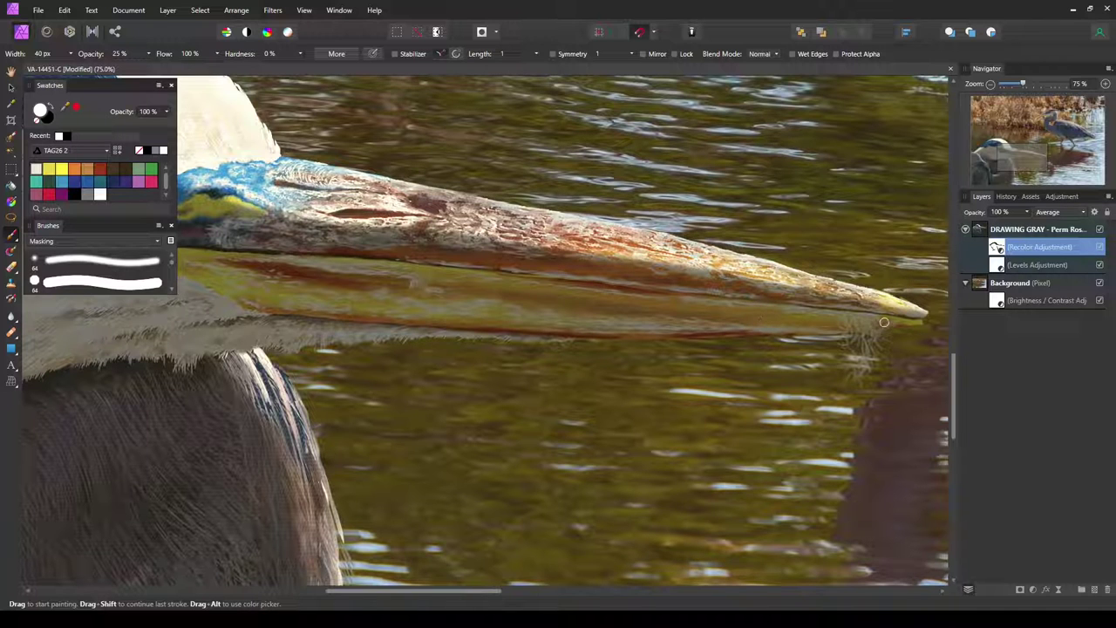
scroll(685, 375, right, 5)
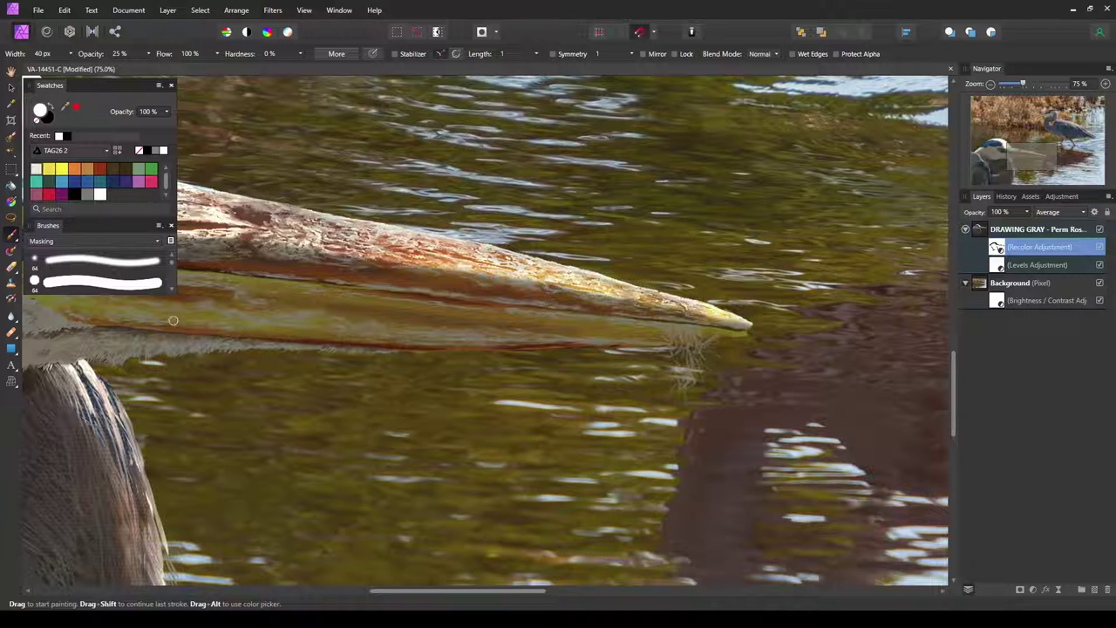
click(51, 110)
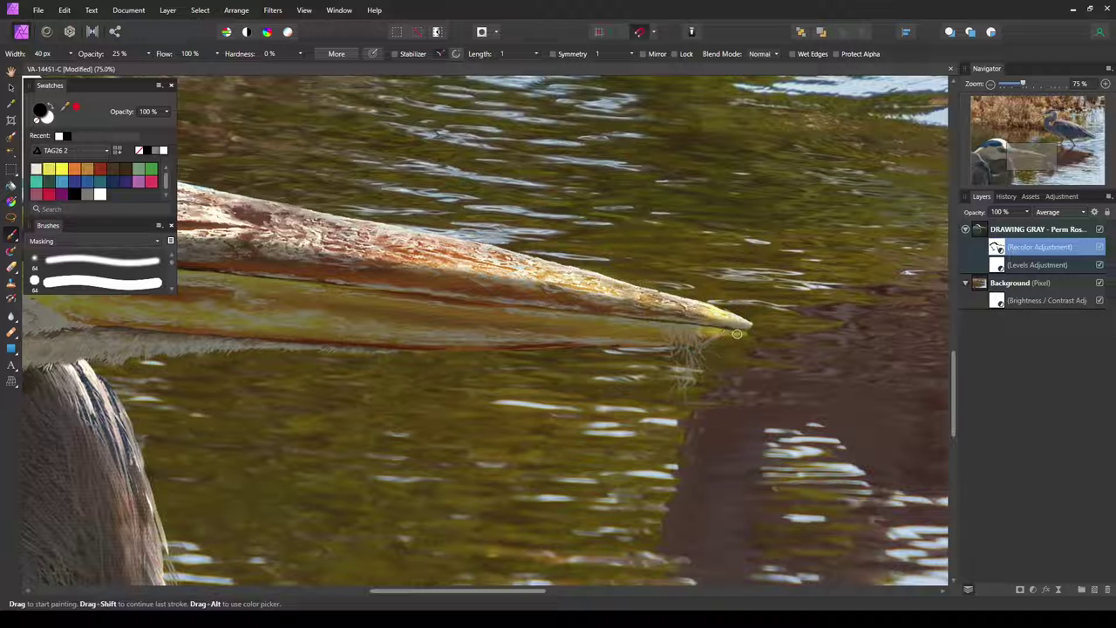
drag(694, 329, 693, 328)
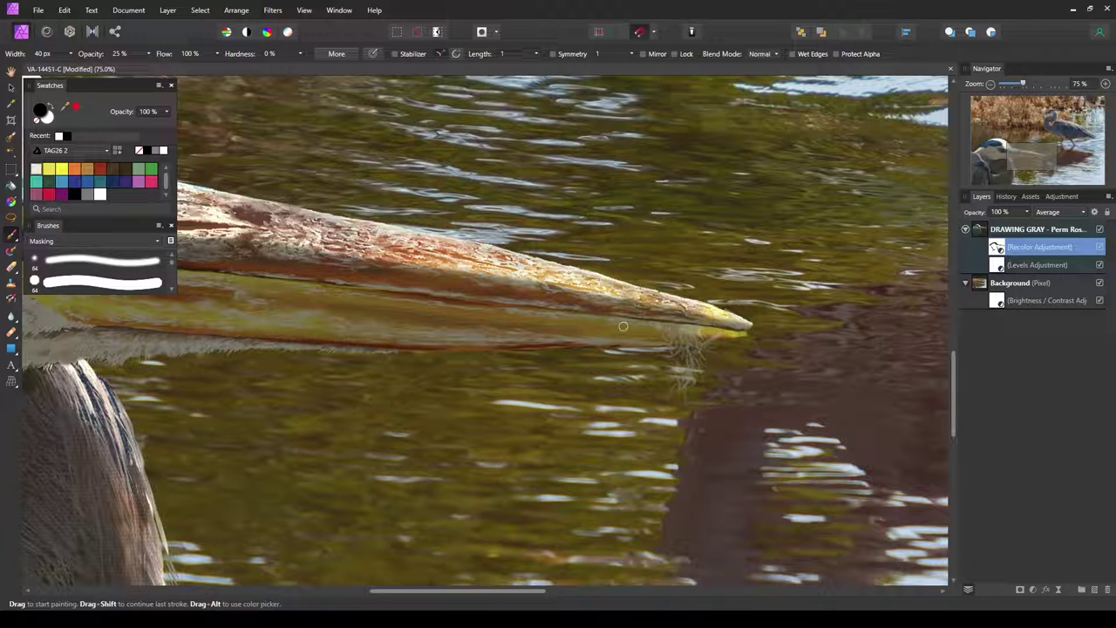
Try brightening the outer lower bill at 25% opacity and undo the recent strokes
mouse_move(581, 319)
mouse_down()
mouse_move(568, 314)
mouse_move(688, 324)
mouse_move(567, 316)
mouse_move(590, 337)
mouse_move(740, 334)
mouse_move(621, 344)
mouse_up()
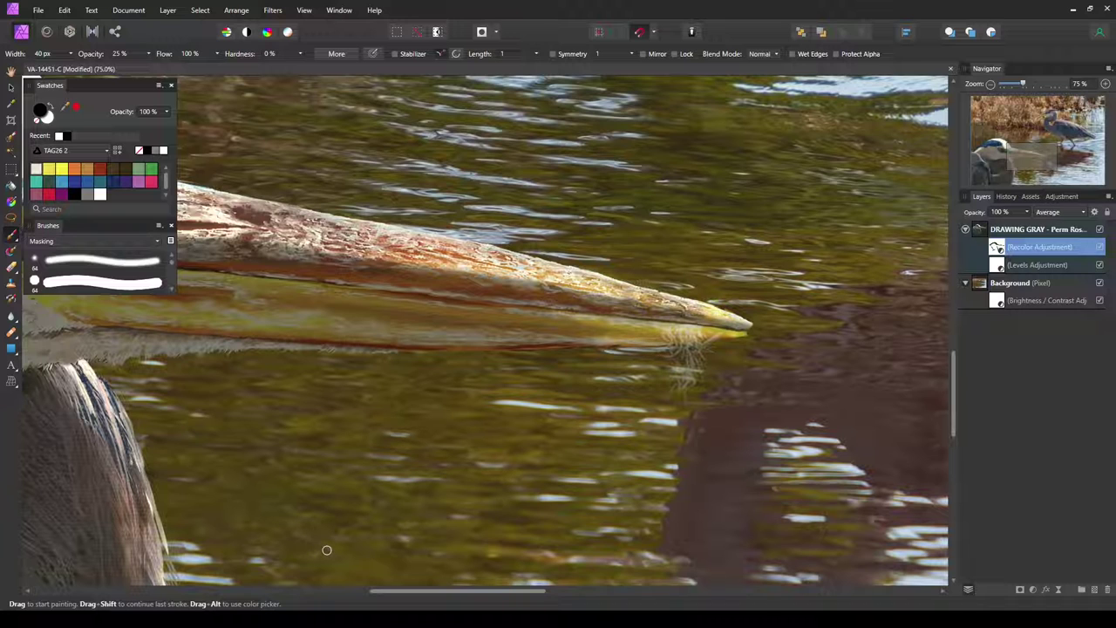
key(ctrl+z)
key(ctrl+z)
key(ctrl+z)
key(ctrl+z)
key(ctrl+z)
key(ctrl+z)
key(ctrl+z)
key(ctrl+z)
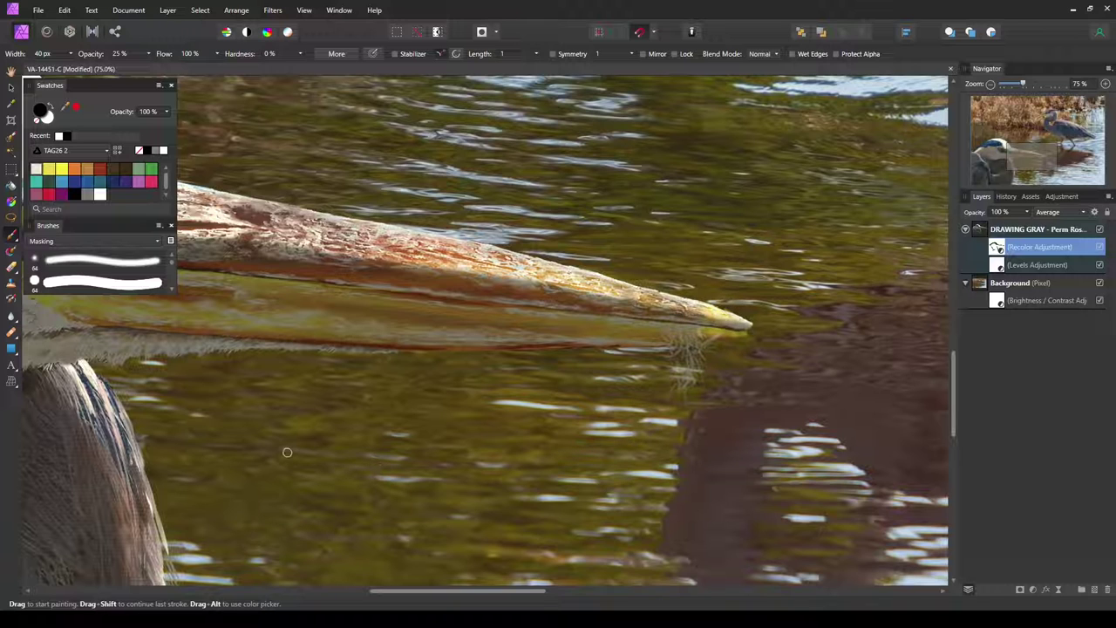
key(ctrl+z)
Set the brush to 9% opacity and 117 px width, and gradually brighten the lower bill on the Recolor mask
click(149, 54)
click(69, 53)
click(86, 68)
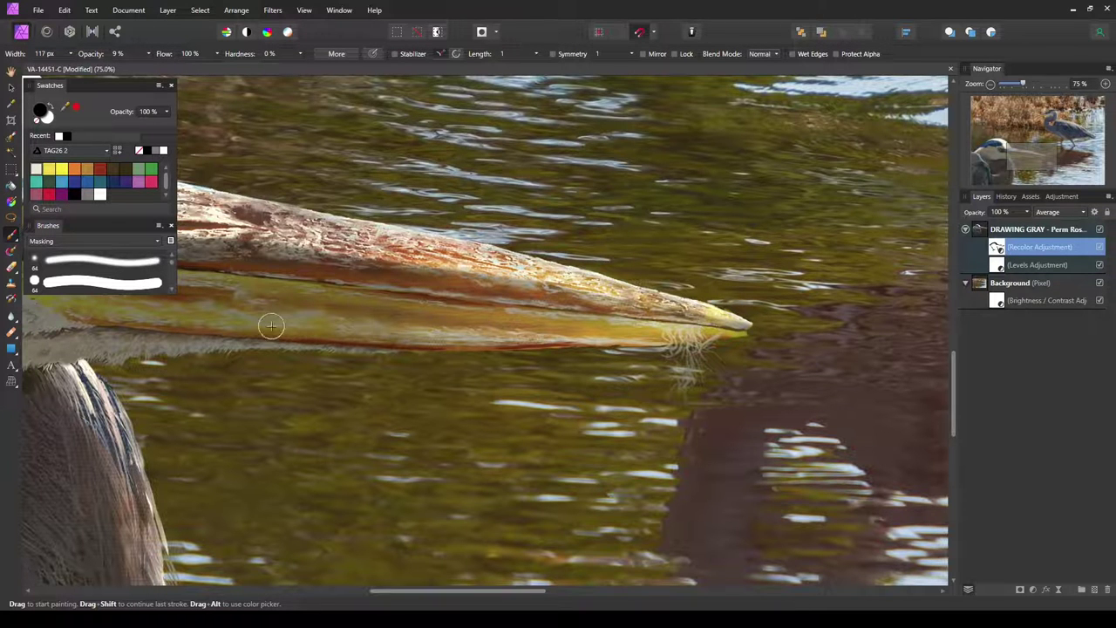
drag(311, 428, 568, 465)
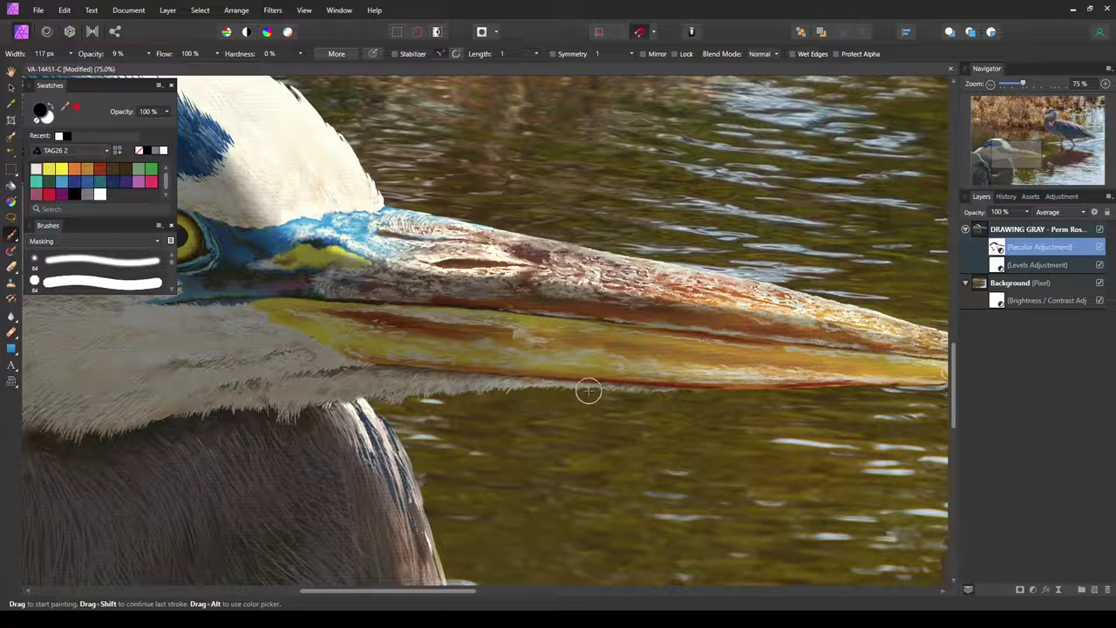
Enlarge the brush to 348 px and softly brighten the heron's cheek and face feathers at 9% opacity
drag(488, 462, 746, 419)
mouse_move(644, 438)
mouse_down()
mouse_move(709, 450)
mouse_move(706, 463)
mouse_up()
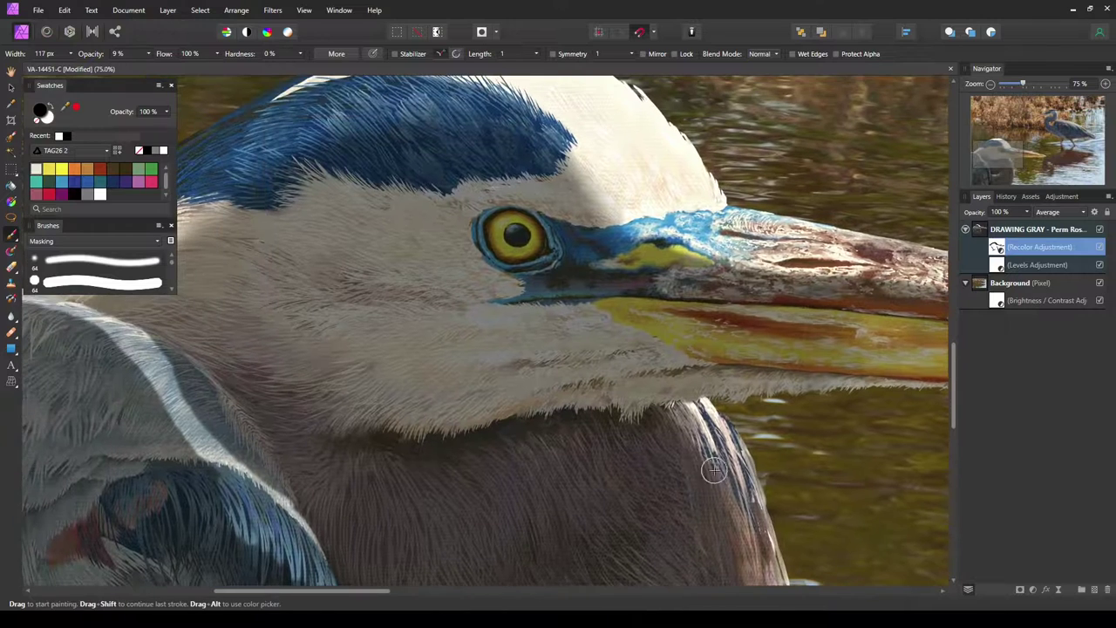
key(ctrl+minus)
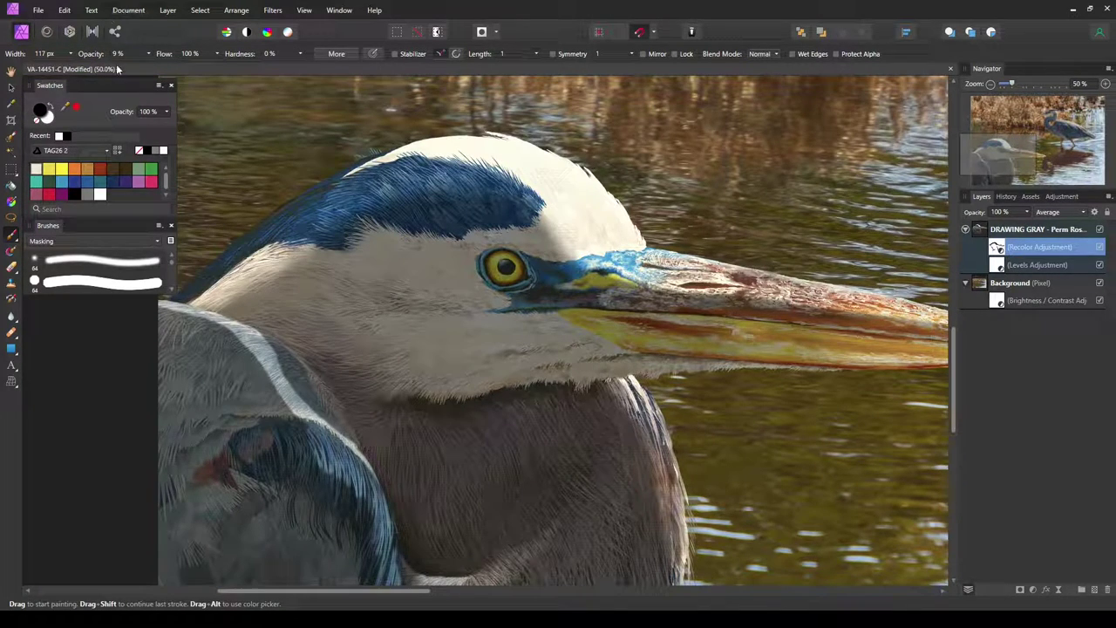
click(71, 53)
click(341, 261)
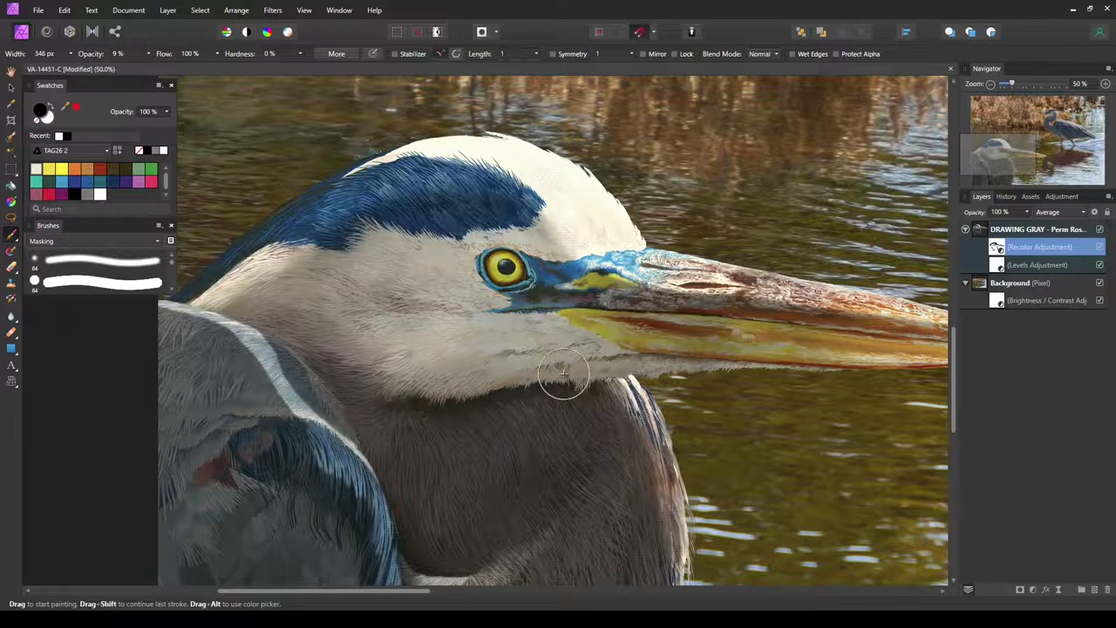
Set the brush opacity to 27% and highlight the pale shoulder stripe and feather ridge above the wing with a small brush up to 45 px wide
key(space)
drag(563, 463, 675, 306)
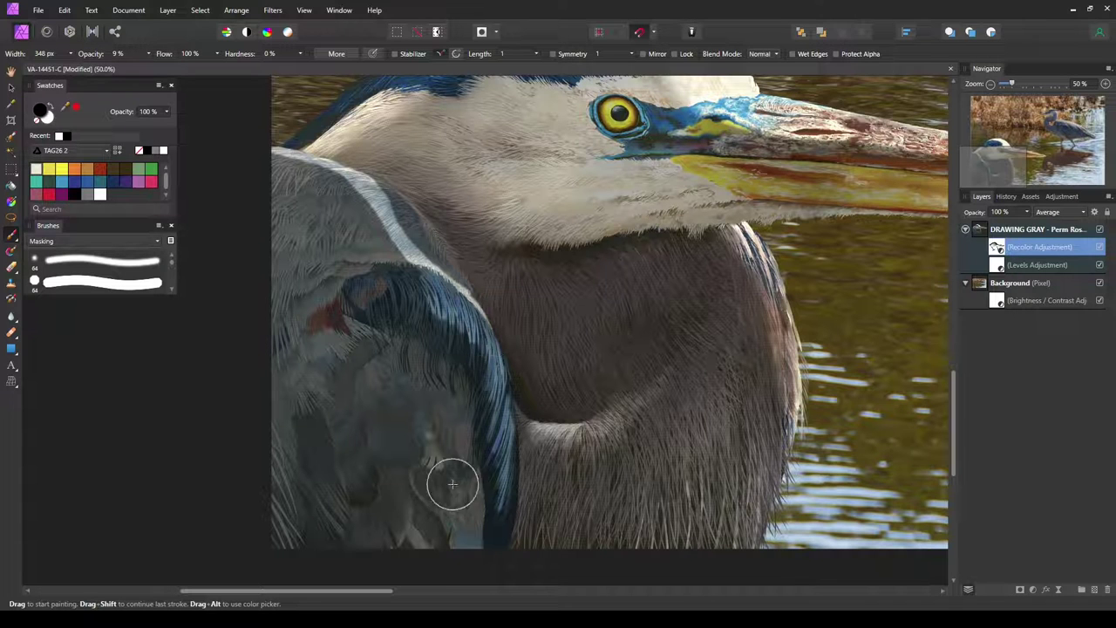
key(space)
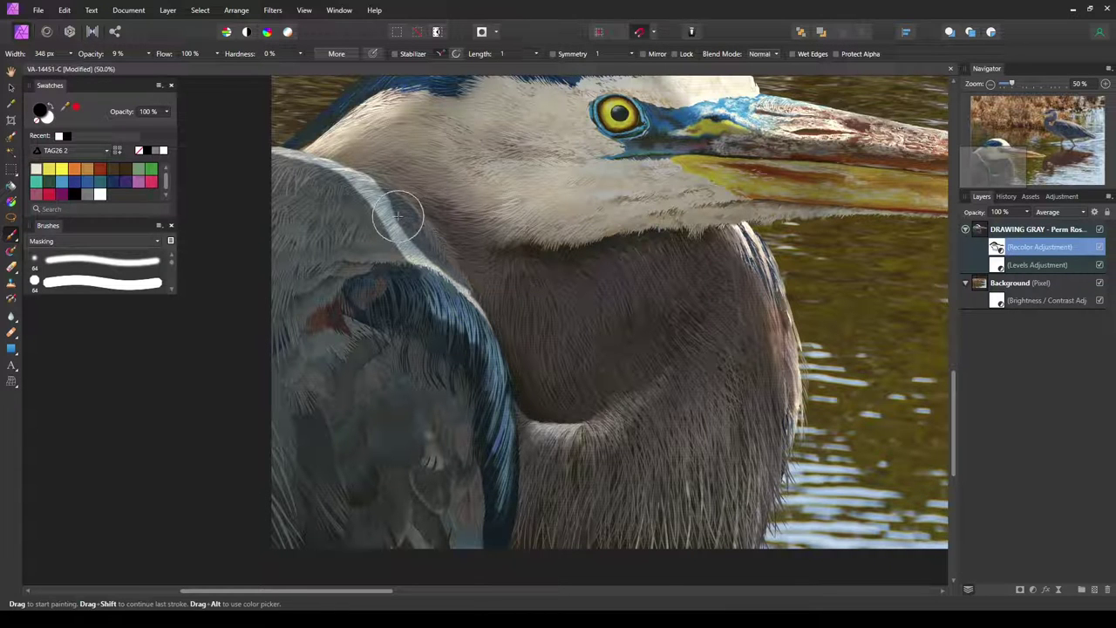
click(70, 54)
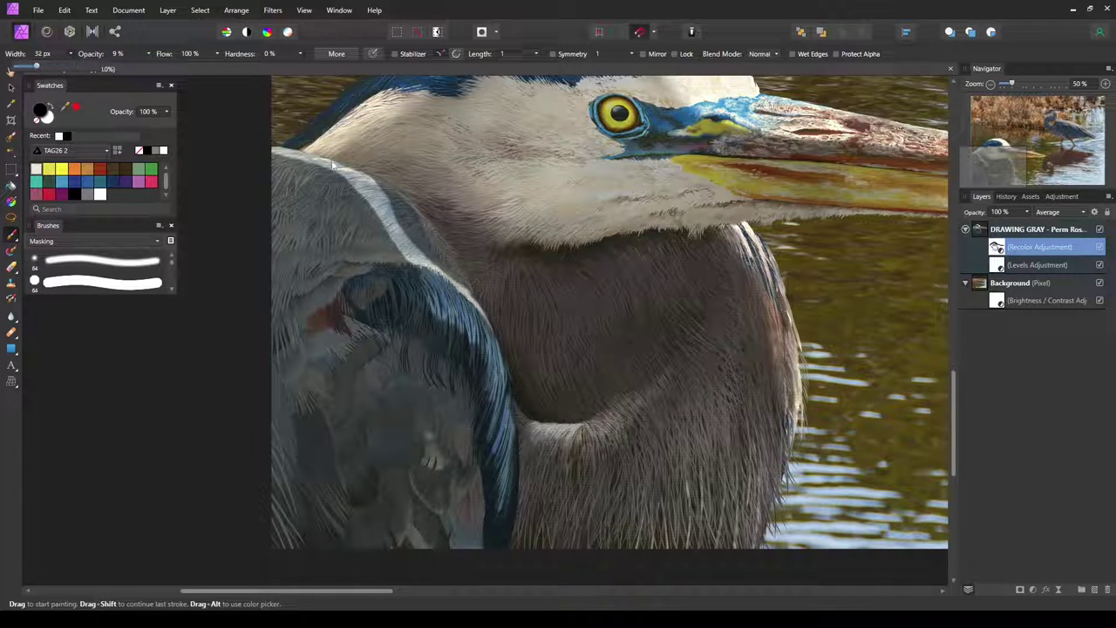
click(148, 56)
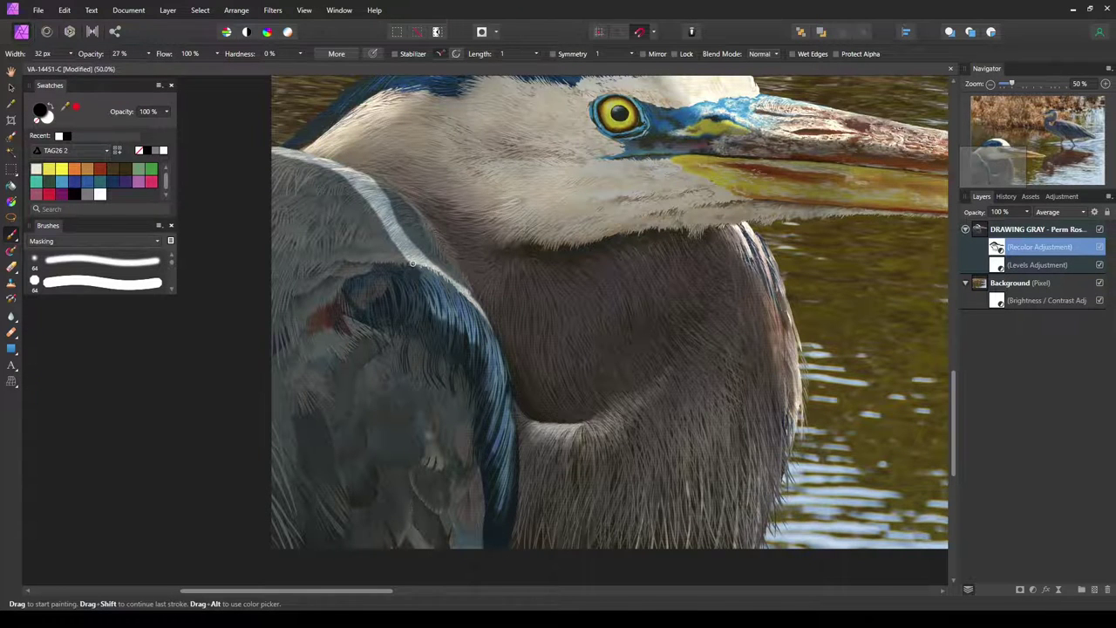
scroll(414, 262, up, 1)
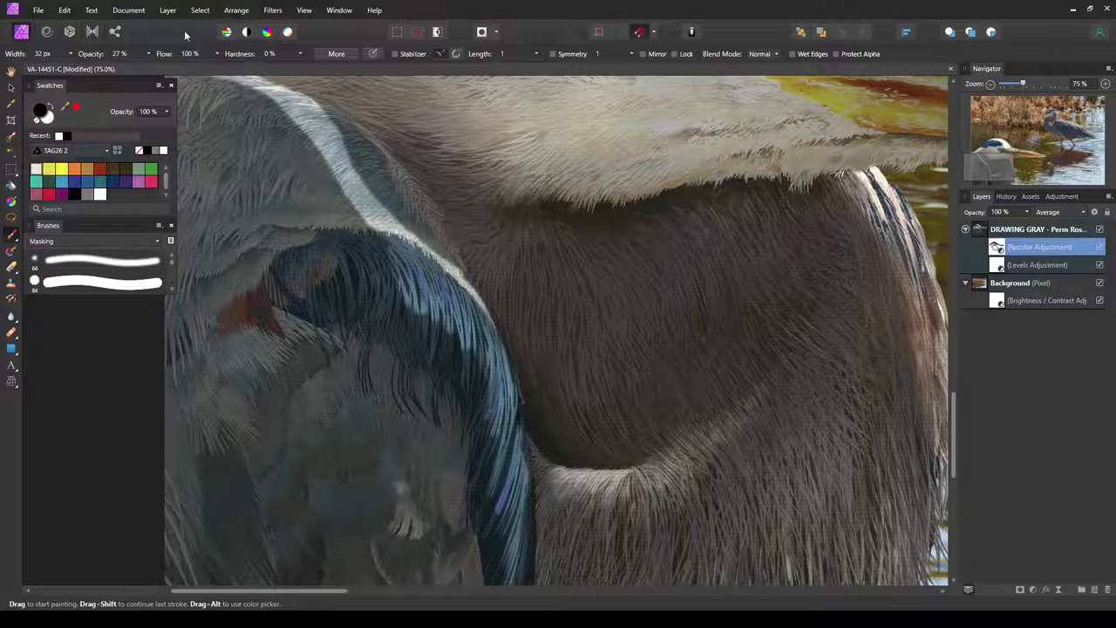
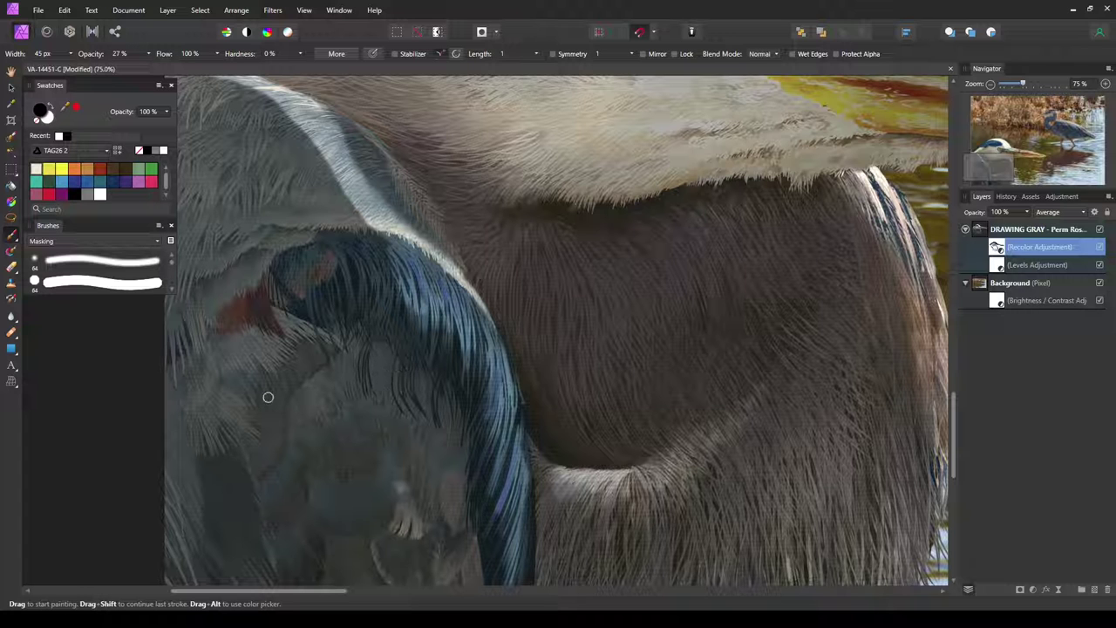
drag(376, 207, 486, 284)
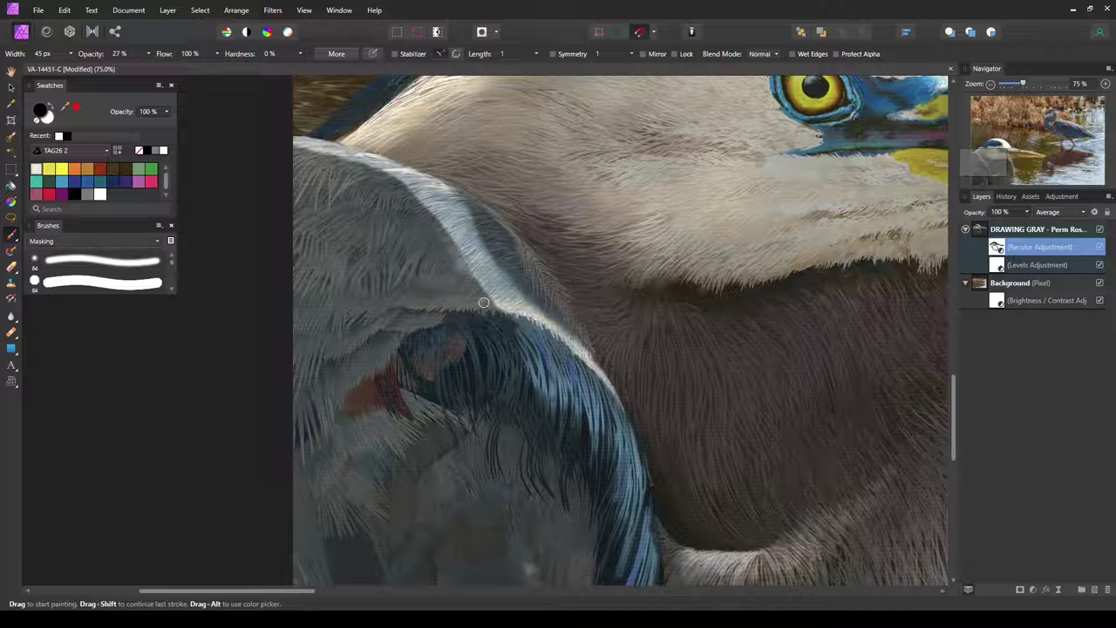
mouse_move(457, 305)
mouse_down()
mouse_move(394, 327)
mouse_move(494, 303)
mouse_move(505, 317)
mouse_move(401, 307)
mouse_move(457, 289)
mouse_move(424, 284)
mouse_up()
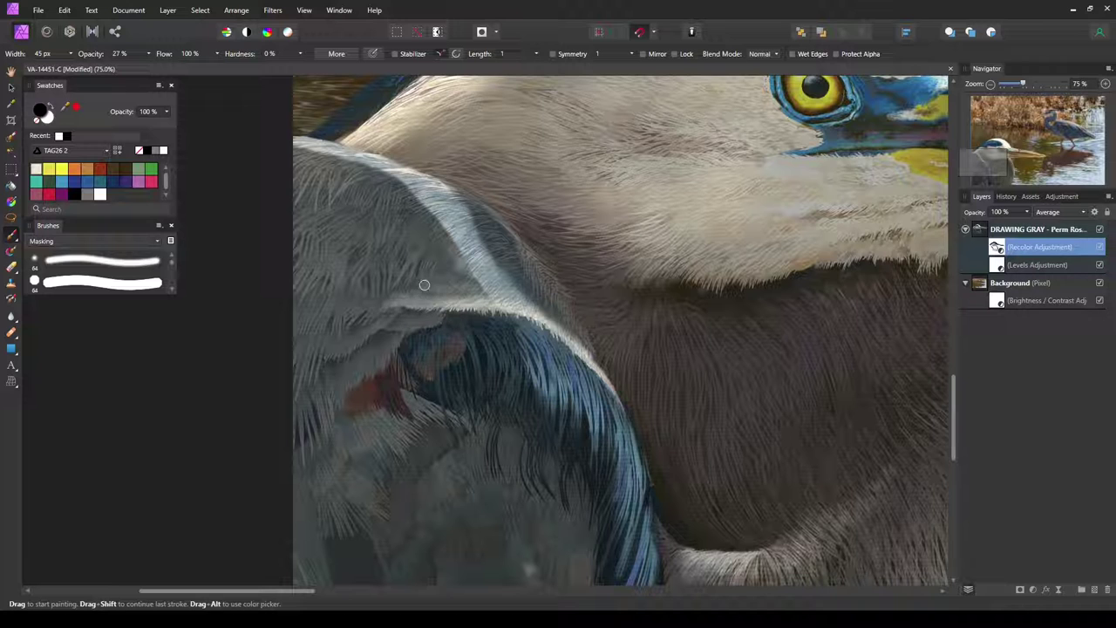
Raise the brush opacity to 100%, brighten the shoulder feathers down to their ragged lower edge, and review the whole composite
click(217, 53)
mouse_move(431, 294)
mouse_down()
mouse_move(490, 298)
mouse_move(414, 303)
mouse_move(444, 297)
mouse_move(419, 295)
mouse_move(462, 268)
mouse_move(425, 282)
mouse_move(445, 263)
mouse_move(432, 209)
mouse_move(405, 221)
mouse_move(416, 258)
mouse_move(393, 180)
mouse_move(289, 145)
mouse_move(382, 186)
mouse_move(316, 218)
mouse_move(295, 193)
mouse_move(312, 187)
mouse_move(309, 208)
mouse_move(324, 206)
mouse_move(296, 230)
mouse_move(395, 211)
mouse_move(380, 259)
mouse_move(410, 256)
mouse_move(423, 276)
mouse_move(422, 252)
mouse_move(421, 280)
mouse_move(365, 316)
mouse_up()
mouse_move(446, 269)
mouse_down()
mouse_move(386, 332)
mouse_move(419, 297)
mouse_move(366, 316)
mouse_move(394, 319)
mouse_move(450, 296)
mouse_move(388, 312)
mouse_move(470, 291)
mouse_move(398, 324)
mouse_move(420, 320)
mouse_move(401, 311)
mouse_move(435, 309)
mouse_move(379, 322)
mouse_move(430, 315)
mouse_move(378, 327)
mouse_move(406, 321)
mouse_move(345, 360)
mouse_move(411, 320)
mouse_move(365, 383)
mouse_move(371, 367)
mouse_move(312, 409)
mouse_move(350, 379)
mouse_move(318, 411)
mouse_move(332, 393)
mouse_move(328, 432)
mouse_move(324, 392)
mouse_move(320, 423)
mouse_move(296, 427)
mouse_move(287, 456)
mouse_move(297, 417)
mouse_move(309, 456)
mouse_move(324, 406)
mouse_up()
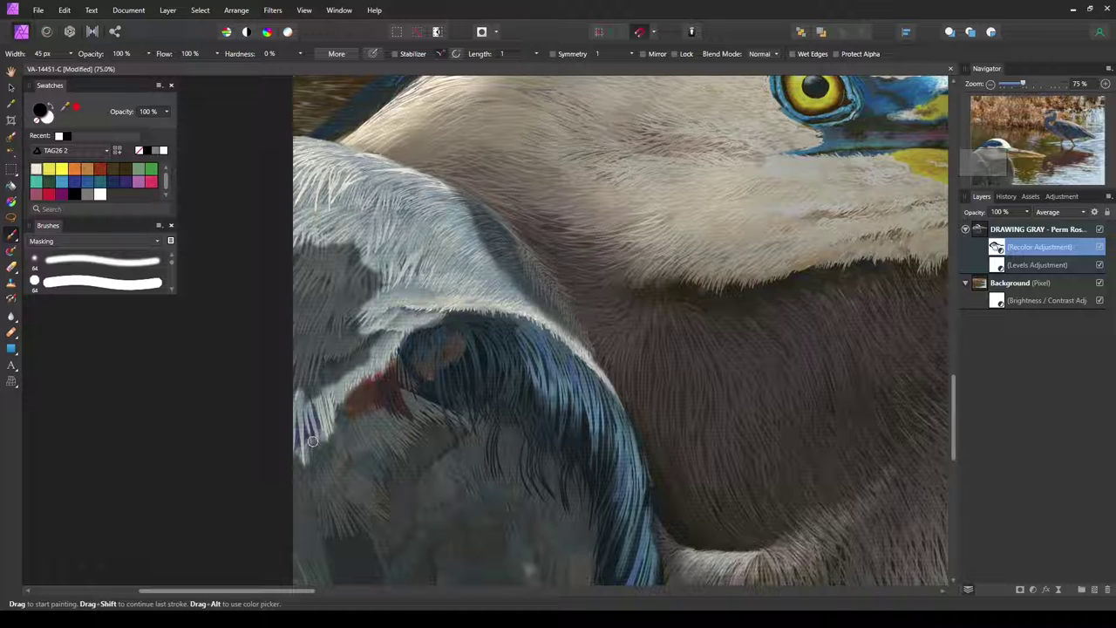
mouse_move(290, 449)
mouse_down()
mouse_move(327, 377)
mouse_move(380, 334)
mouse_move(370, 356)
mouse_move(362, 328)
mouse_move(339, 343)
mouse_move(324, 333)
mouse_move(293, 365)
mouse_move(338, 329)
mouse_move(337, 313)
mouse_move(322, 326)
mouse_move(346, 234)
mouse_move(301, 220)
mouse_move(296, 346)
mouse_up()
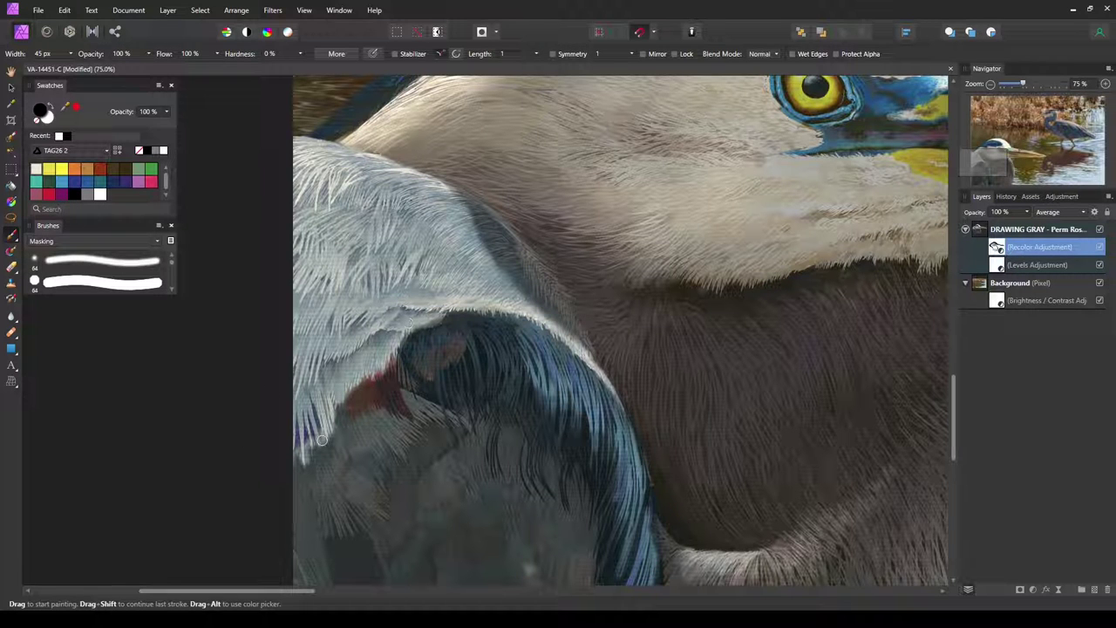
key(ctrl+0)
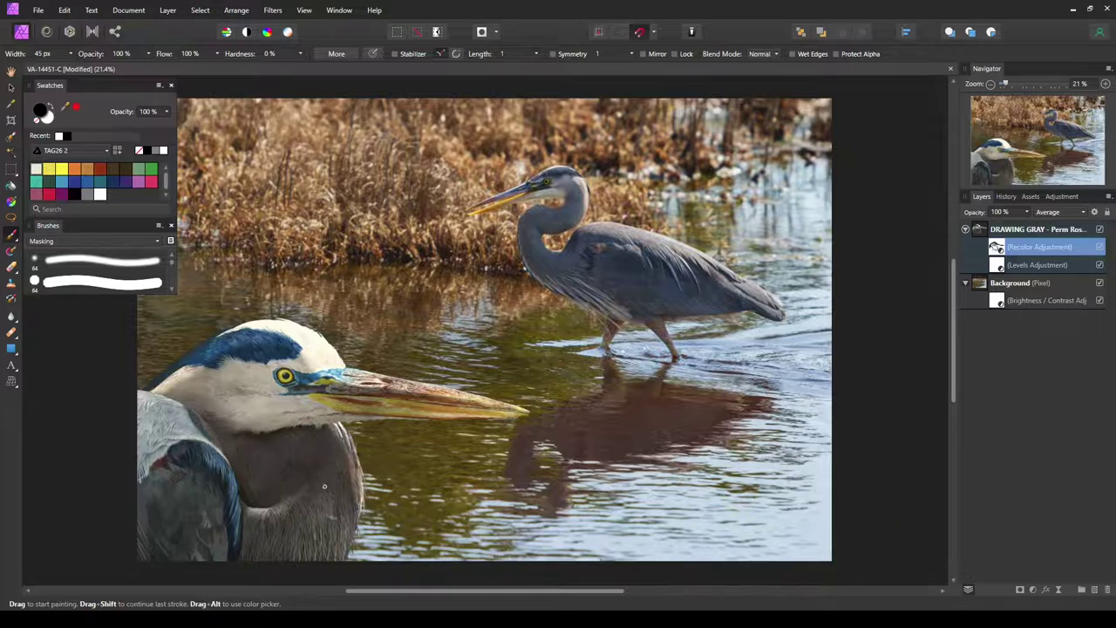
Set the brush to 21% opacity and 493 px width, and brighten the cheek and lower face feathers
key(ctrl+plus)
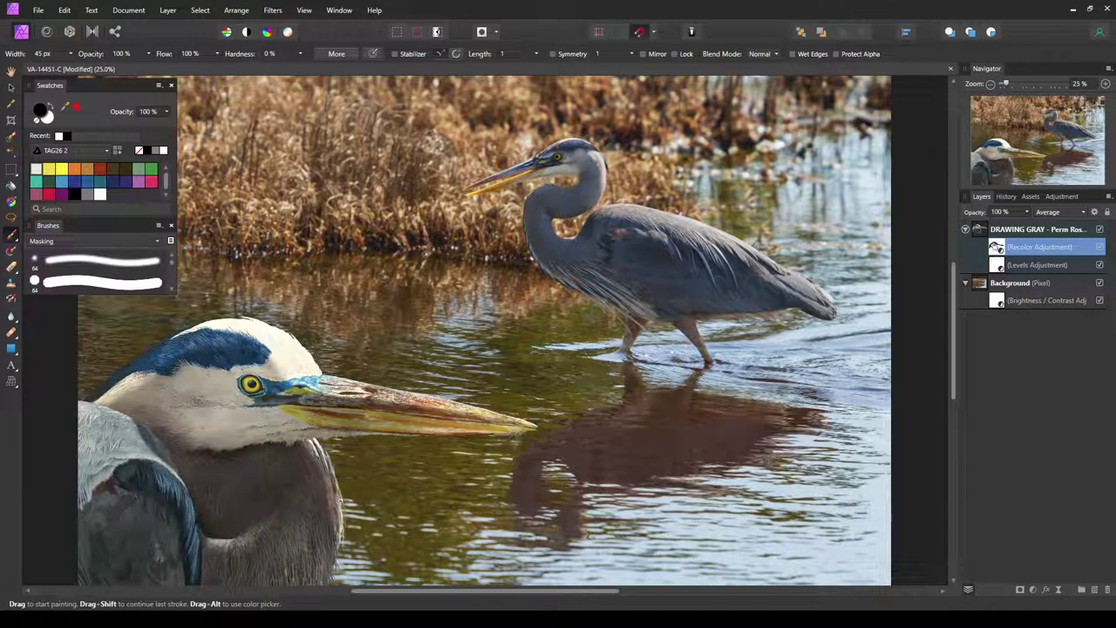
key(ctrl+plus)
key(ctrl+plus)
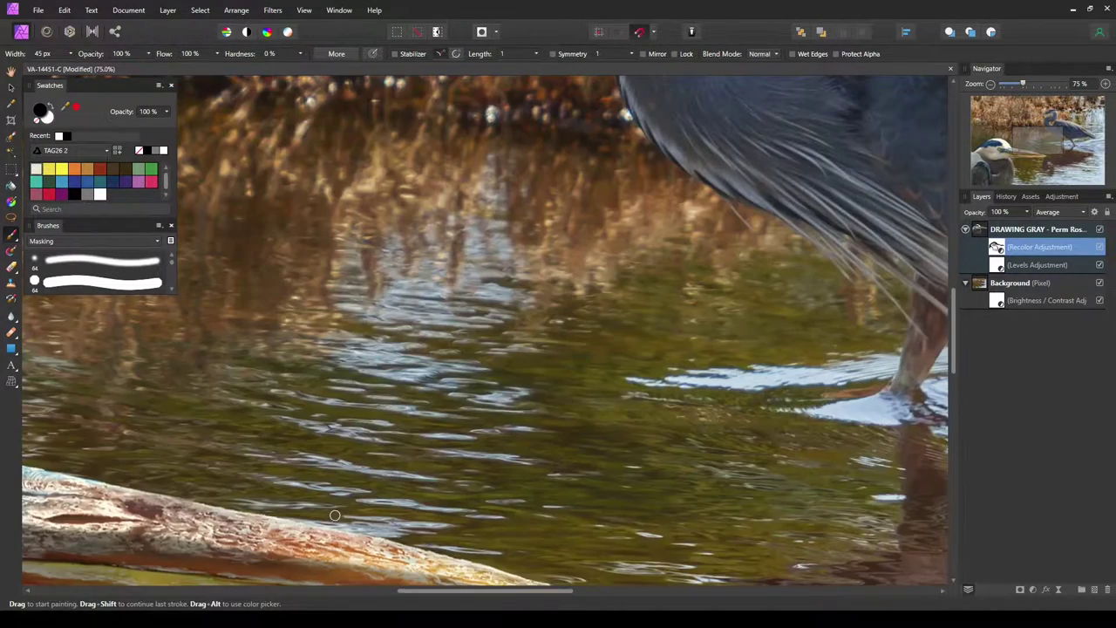
drag(340, 520, 709, 408)
mouse_move(631, 397)
mouse_down()
mouse_move(623, 319)
mouse_move(655, 322)
mouse_up()
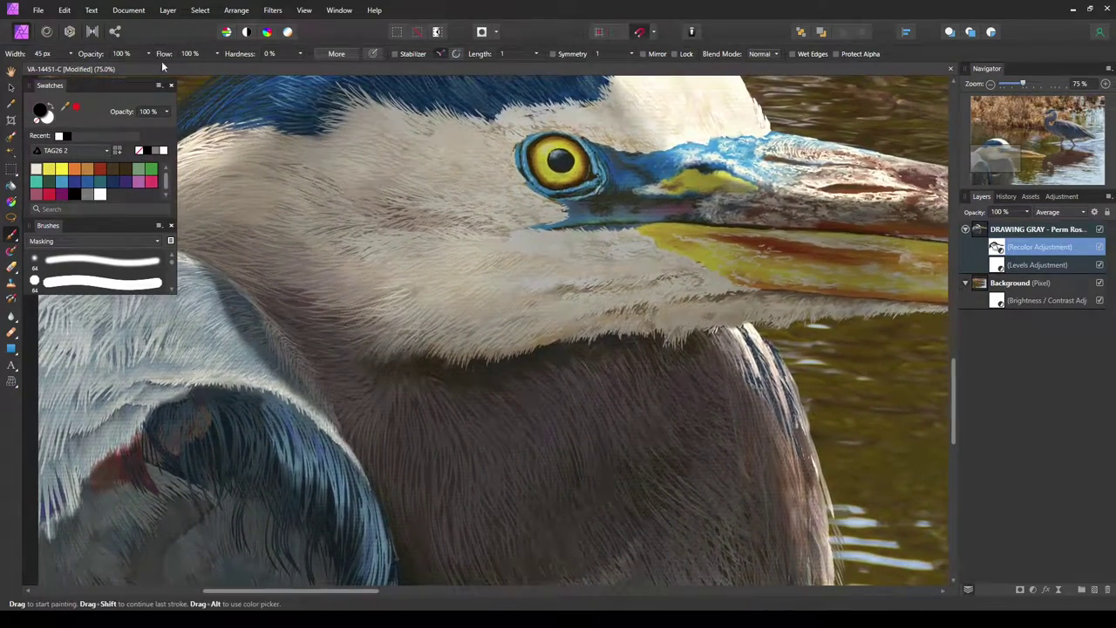
drag(148, 54, 120, 73)
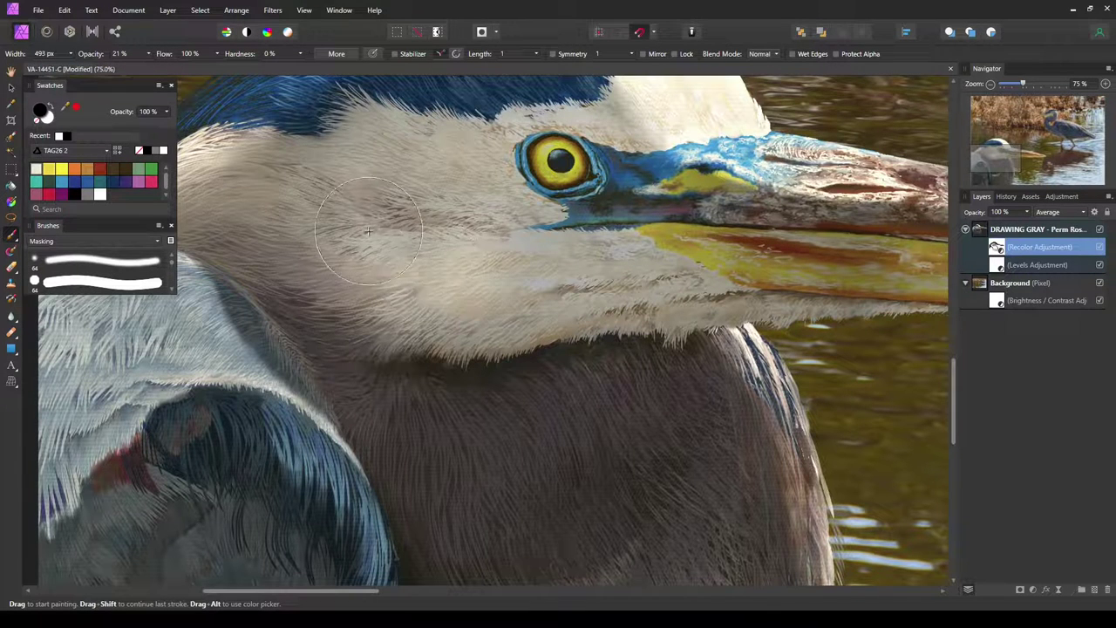
drag(311, 287, 646, 279)
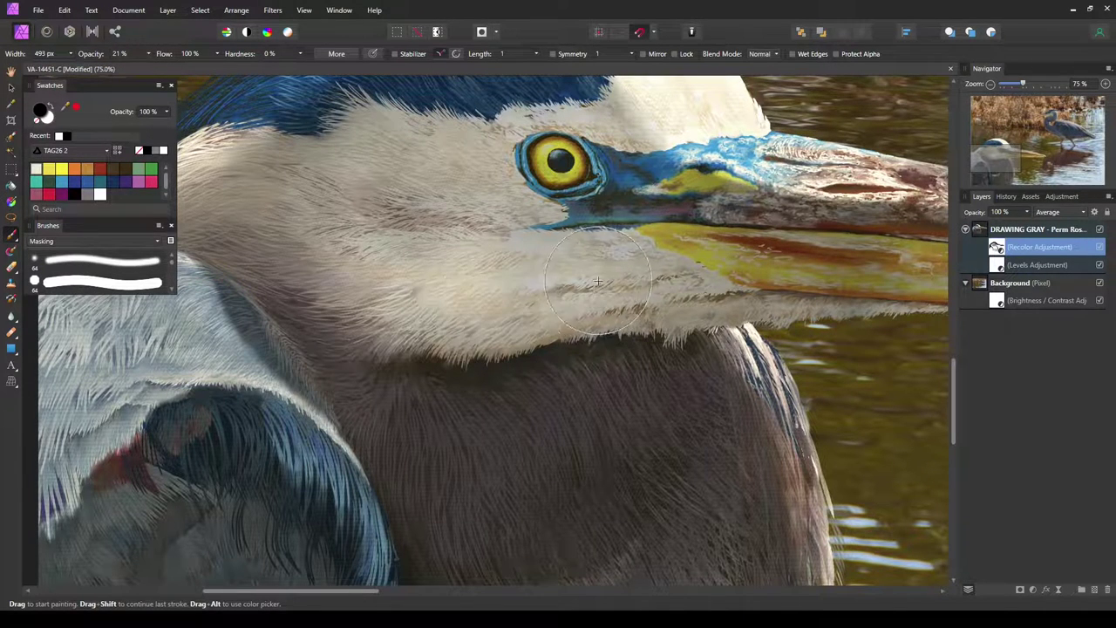
mouse_move(459, 298)
mouse_down()
mouse_move(643, 250)
mouse_move(401, 288)
mouse_move(367, 320)
mouse_move(633, 290)
mouse_move(528, 303)
mouse_move(303, 277)
mouse_move(319, 205)
mouse_up()
Brighten the dark neck and breast feathers with the same soft brush, and check the result on the whole image
key(space)
drag(712, 517, 720, 344)
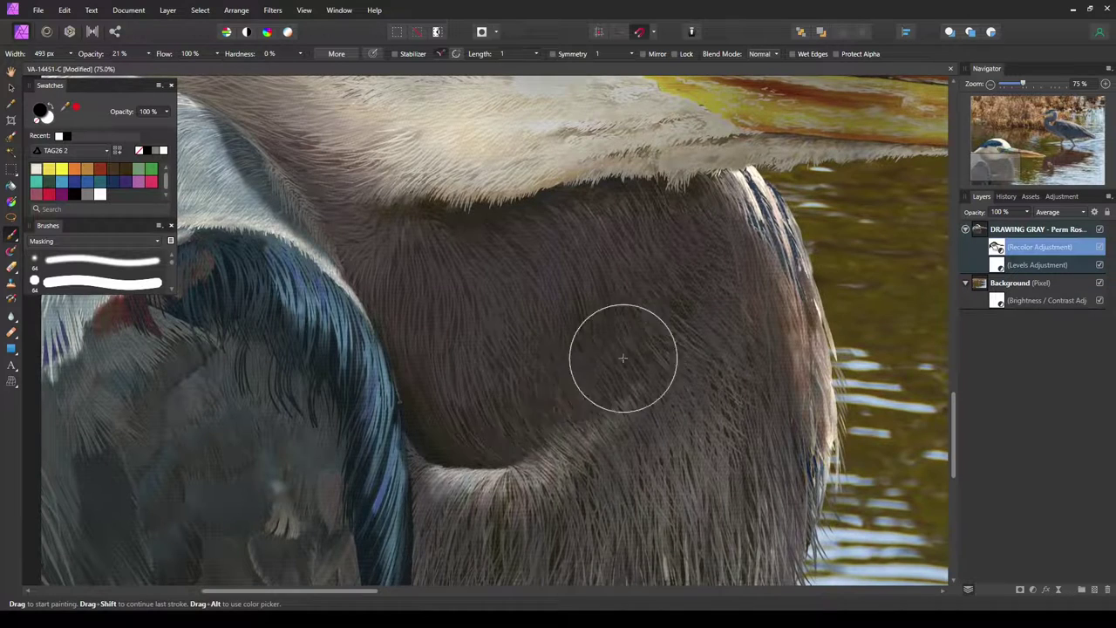
mouse_move(515, 404)
mouse_down()
mouse_move(461, 342)
mouse_move(492, 349)
mouse_move(545, 323)
mouse_move(454, 320)
mouse_move(559, 323)
mouse_move(663, 286)
mouse_move(639, 313)
mouse_move(620, 277)
mouse_move(585, 314)
mouse_move(447, 373)
mouse_move(424, 300)
mouse_up()
key(space)
mouse_move(730, 512)
mouse_down()
mouse_move(742, 343)
mouse_move(739, 358)
mouse_up()
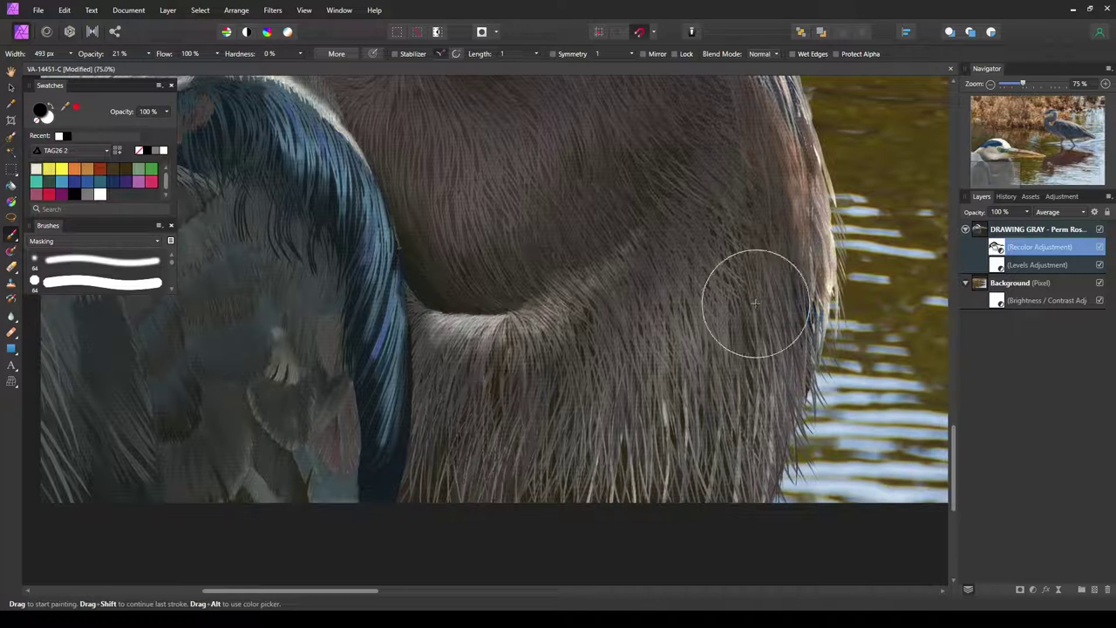
key(ctrl+1)
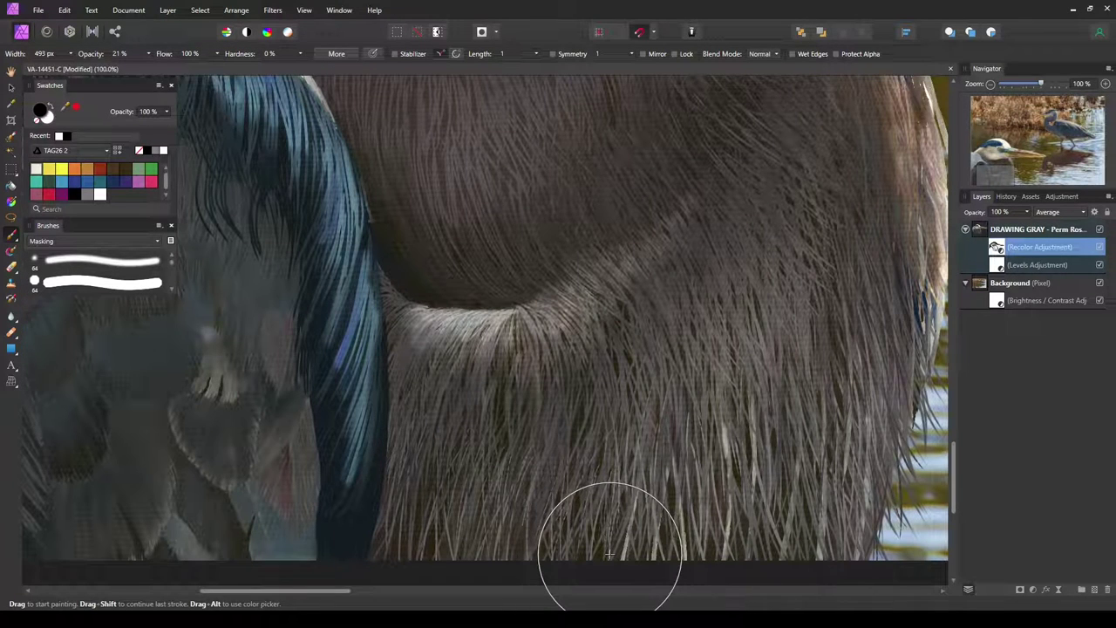
key(ctrl+0)
drag(610, 555, 760, 515)
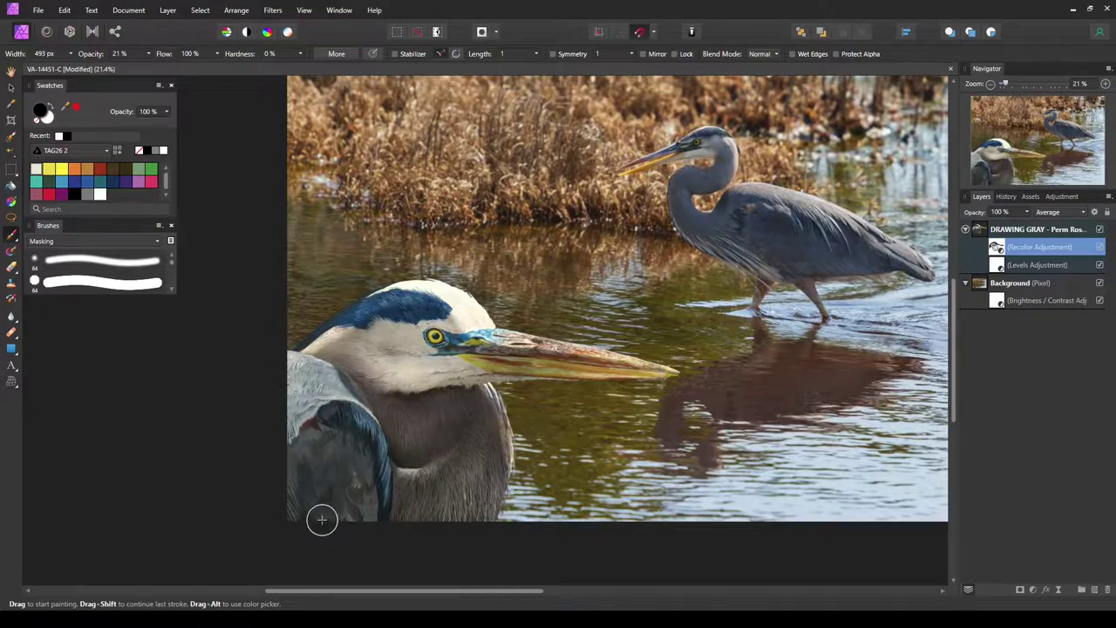
Brighten the gray wing feathers below the shoulder with soft 21% opacity strokes on the Recolor mask
key(ctrl+plus)
key(ctrl+plus)
mouse_move(358, 580)
mouse_down()
mouse_move(538, 438)
mouse_move(648, 305)
mouse_up()
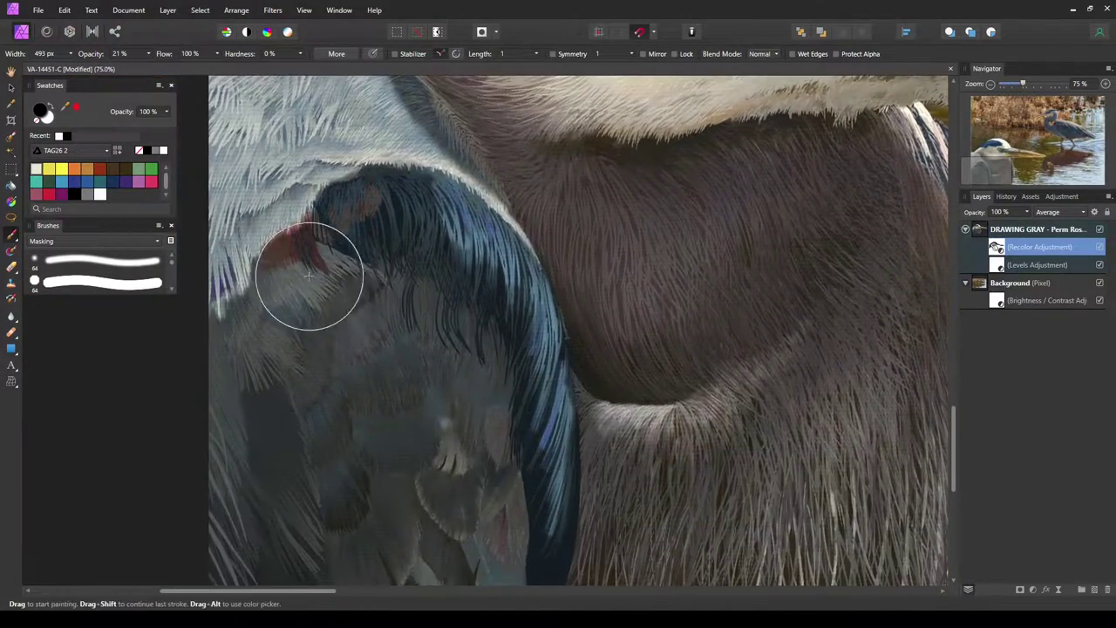
mouse_move(284, 374)
mouse_down()
mouse_move(320, 392)
mouse_move(319, 286)
mouse_move(294, 376)
mouse_move(335, 512)
mouse_move(353, 372)
mouse_move(322, 348)
mouse_move(373, 544)
mouse_move(427, 416)
mouse_move(428, 394)
mouse_move(361, 560)
mouse_move(333, 413)
mouse_move(259, 405)
mouse_move(266, 583)
mouse_move(296, 501)
mouse_move(239, 397)
mouse_move(260, 485)
mouse_up()
drag(598, 424, 664, 314)
mouse_move(342, 320)
mouse_down()
mouse_move(321, 488)
mouse_move(295, 479)
mouse_move(301, 314)
mouse_move(309, 452)
mouse_move(288, 515)
mouse_move(351, 462)
mouse_move(340, 478)
mouse_move(340, 439)
mouse_move(446, 380)
mouse_move(435, 436)
mouse_move(364, 421)
mouse_move(321, 329)
mouse_move(308, 328)
mouse_move(317, 439)
mouse_up()
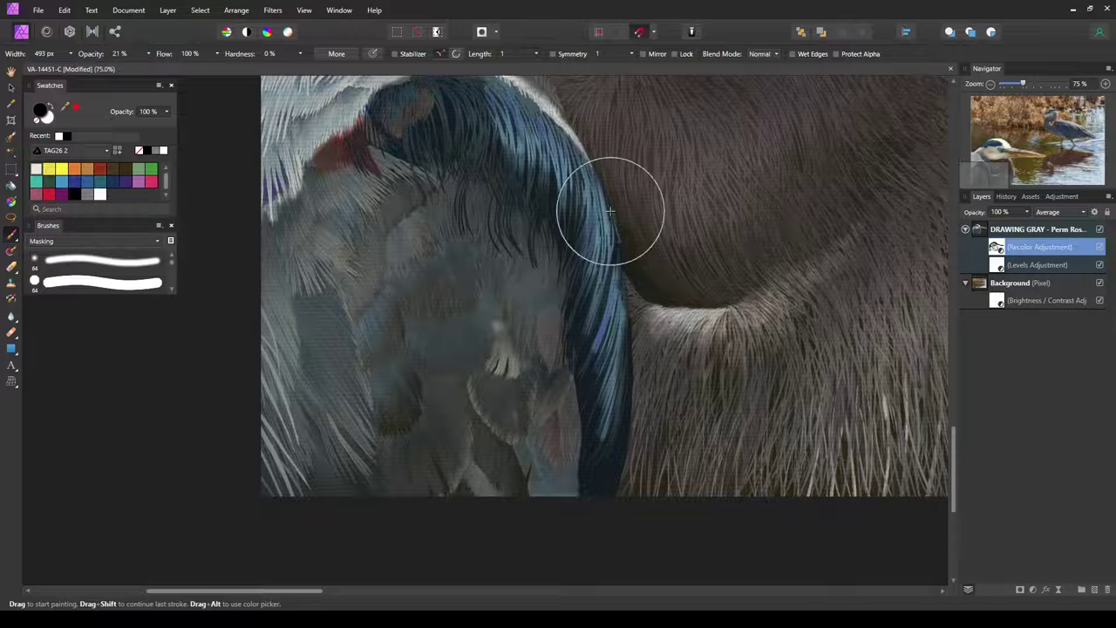
mouse_move(361, 324)
mouse_down()
mouse_move(363, 464)
mouse_move(295, 501)
mouse_move(321, 333)
mouse_move(306, 244)
mouse_move(319, 451)
mouse_move(377, 492)
mouse_move(384, 347)
mouse_move(416, 253)
mouse_move(436, 372)
mouse_move(471, 245)
mouse_move(466, 380)
mouse_move(458, 325)
mouse_move(469, 299)
mouse_move(484, 426)
mouse_move(498, 390)
mouse_move(481, 493)
mouse_move(471, 392)
mouse_move(416, 379)
mouse_move(445, 414)
mouse_move(453, 450)
mouse_move(518, 436)
mouse_move(521, 388)
mouse_move(510, 507)
mouse_move(525, 448)
mouse_move(494, 483)
mouse_move(435, 336)
mouse_move(410, 435)
mouse_move(441, 351)
mouse_up()
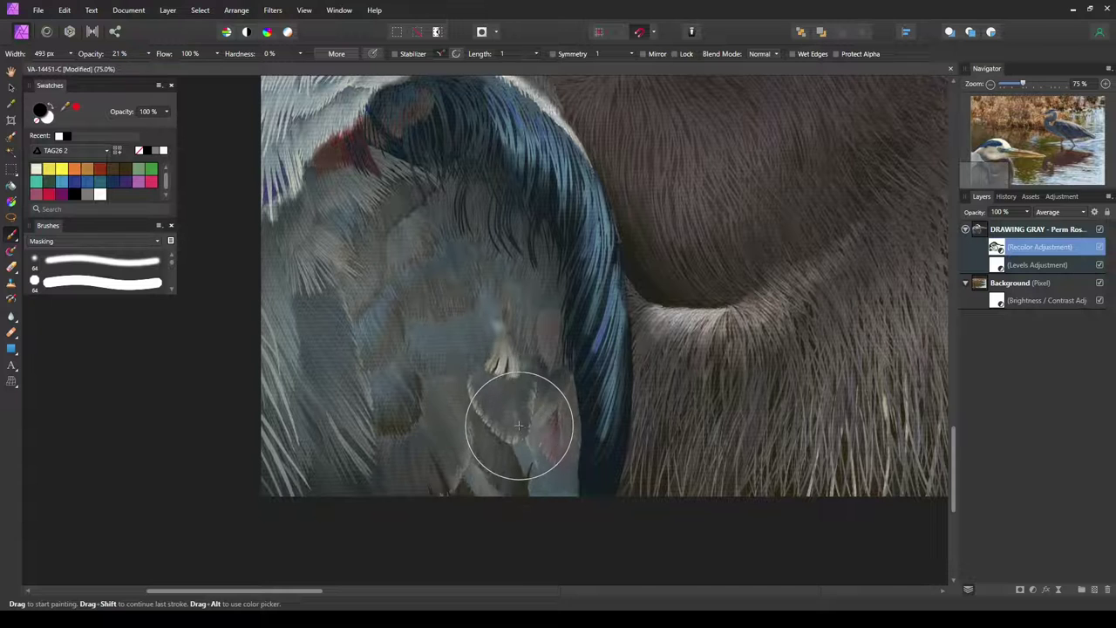
Switch the brush to white at 100% opacity and try darkening the upper shoulder with the 493 px brush
key(space)
mouse_move(462, 362)
mouse_down()
mouse_move(486, 463)
mouse_move(511, 424)
mouse_move(463, 416)
mouse_move(478, 454)
mouse_move(494, 416)
mouse_up()
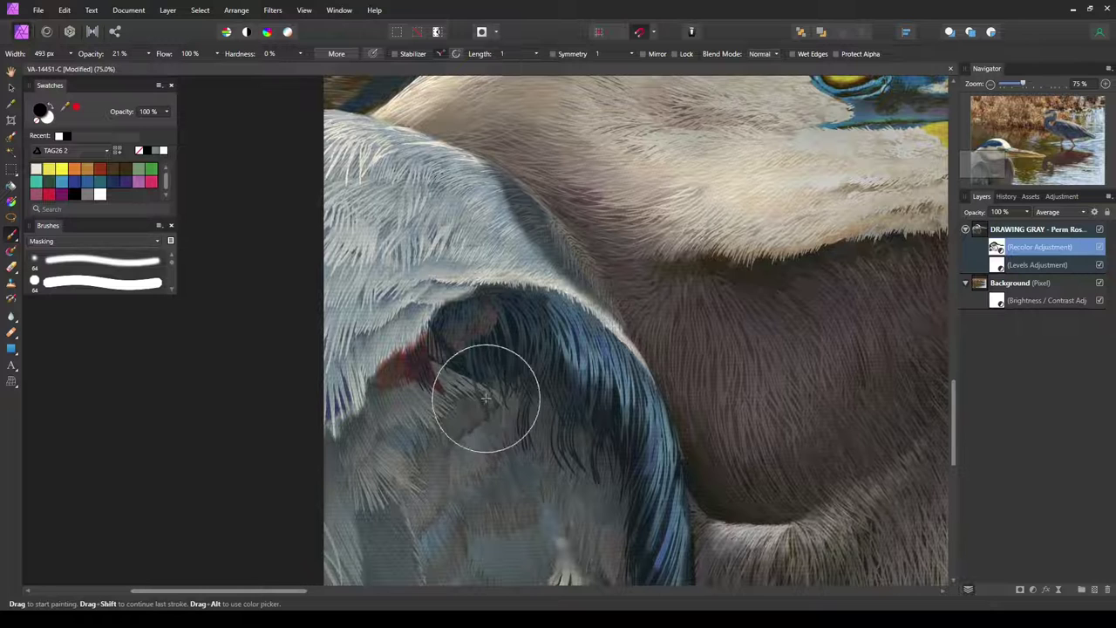
click(46, 105)
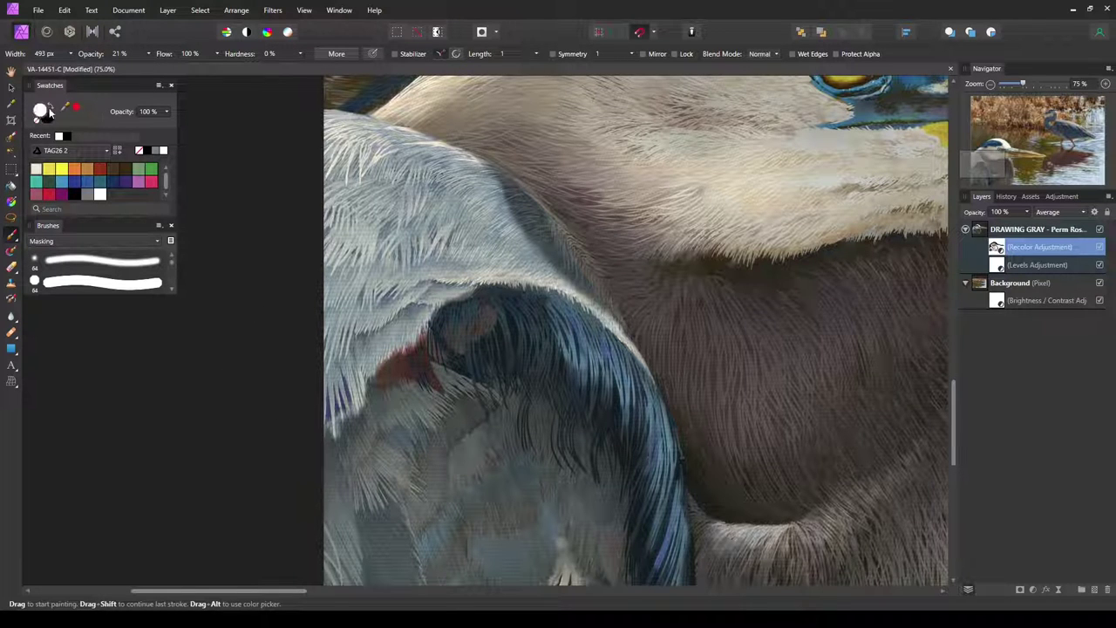
click(149, 54)
drag(147, 68, 185, 67)
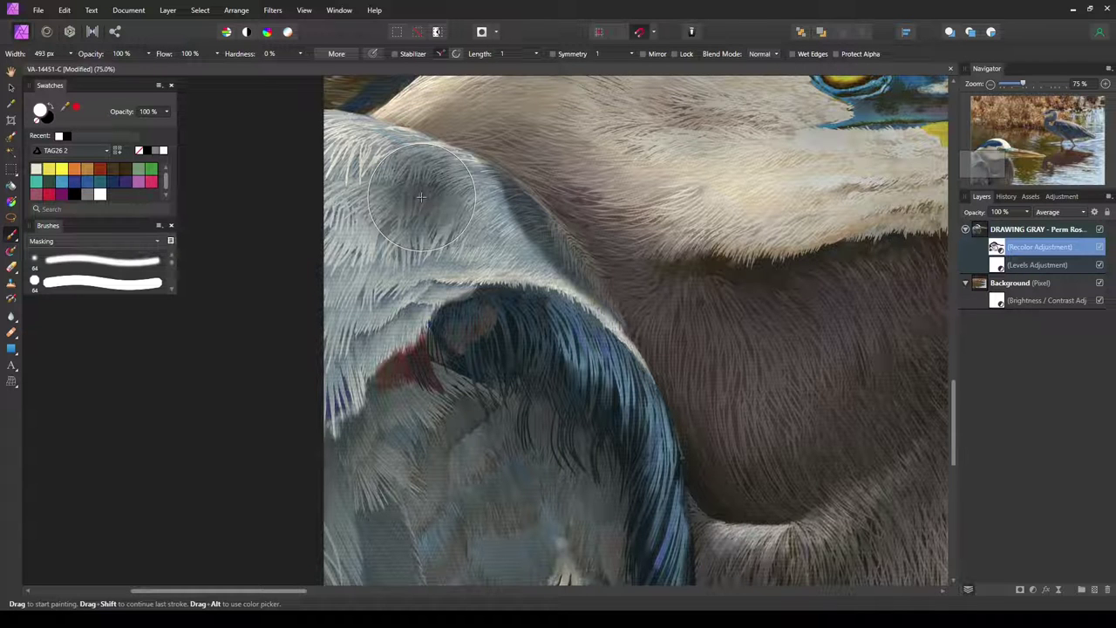
Set the brush width to 19 px and try darkening the crease between the pale shoulder feathers on the Recolor mask
click(70, 55)
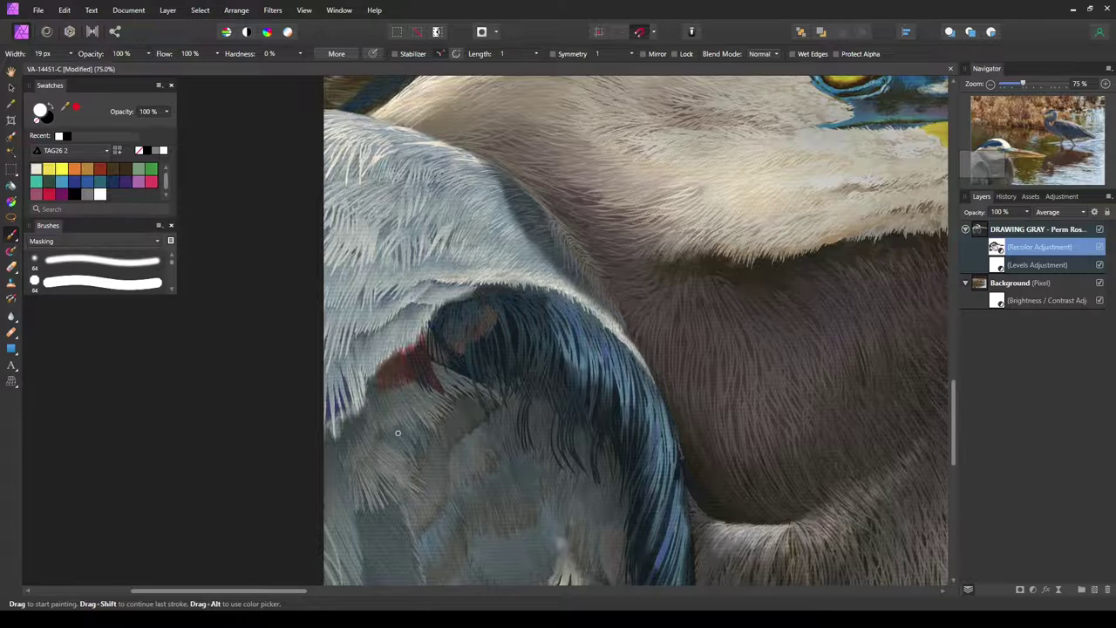
scroll(397, 433, up, 4)
drag(398, 433, 535, 361)
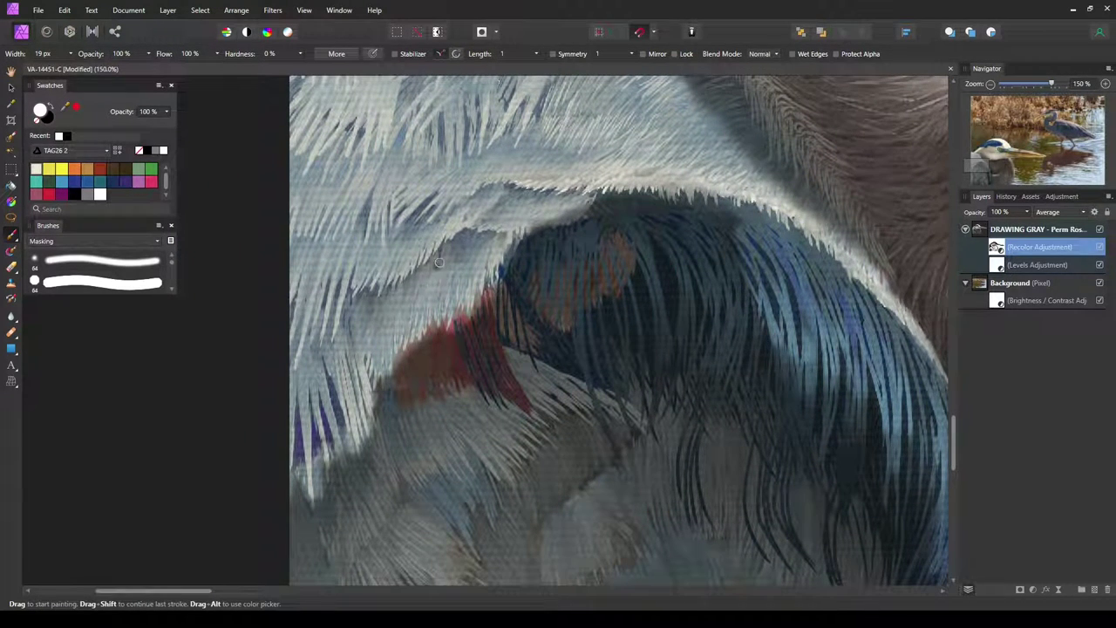
mouse_move(439, 254)
mouse_down()
mouse_move(491, 236)
mouse_move(432, 260)
mouse_move(474, 238)
mouse_up()
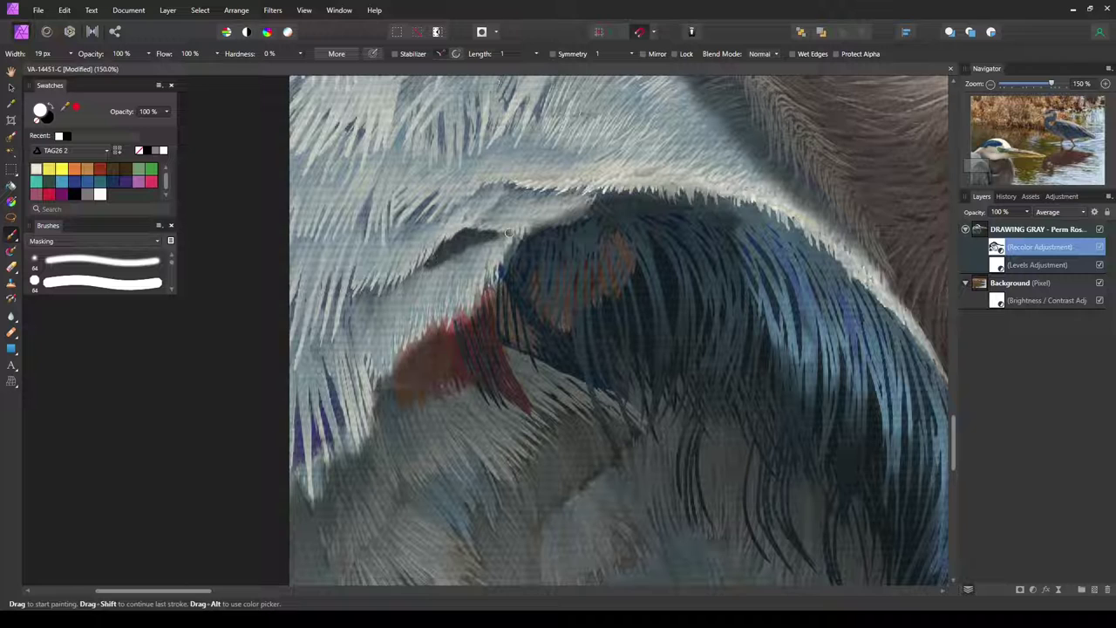
mouse_move(458, 265)
mouse_down()
mouse_move(445, 232)
mouse_move(422, 266)
mouse_move(434, 269)
mouse_move(391, 297)
mouse_move(385, 319)
mouse_up()
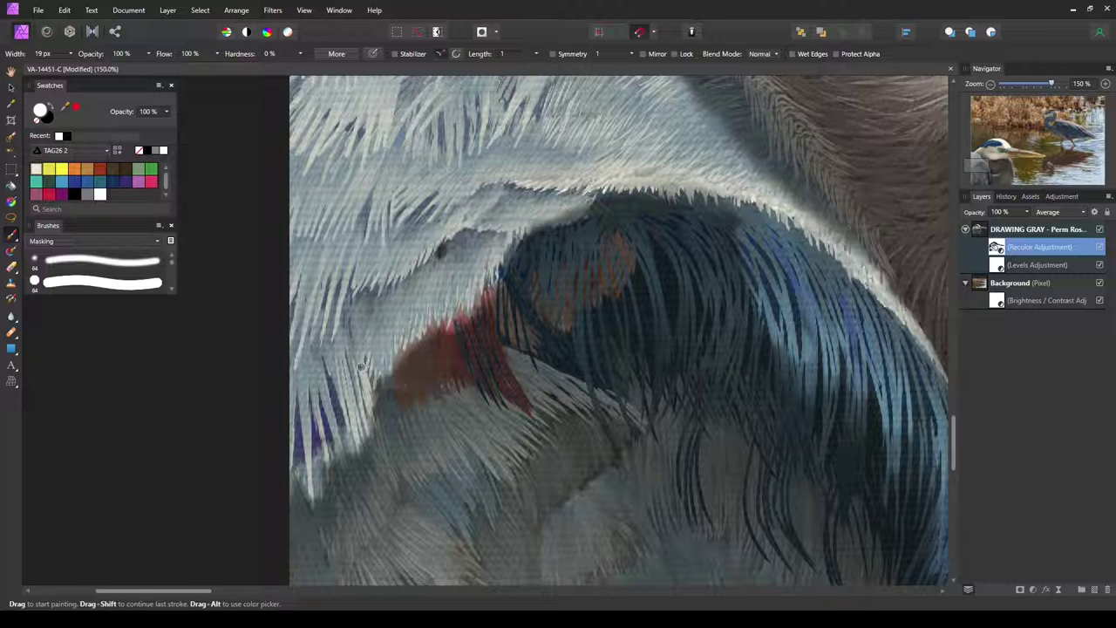
Set the brush to 64% opacity and 10 px width, and darken the crease between the pale shoulder feathers
click(150, 54)
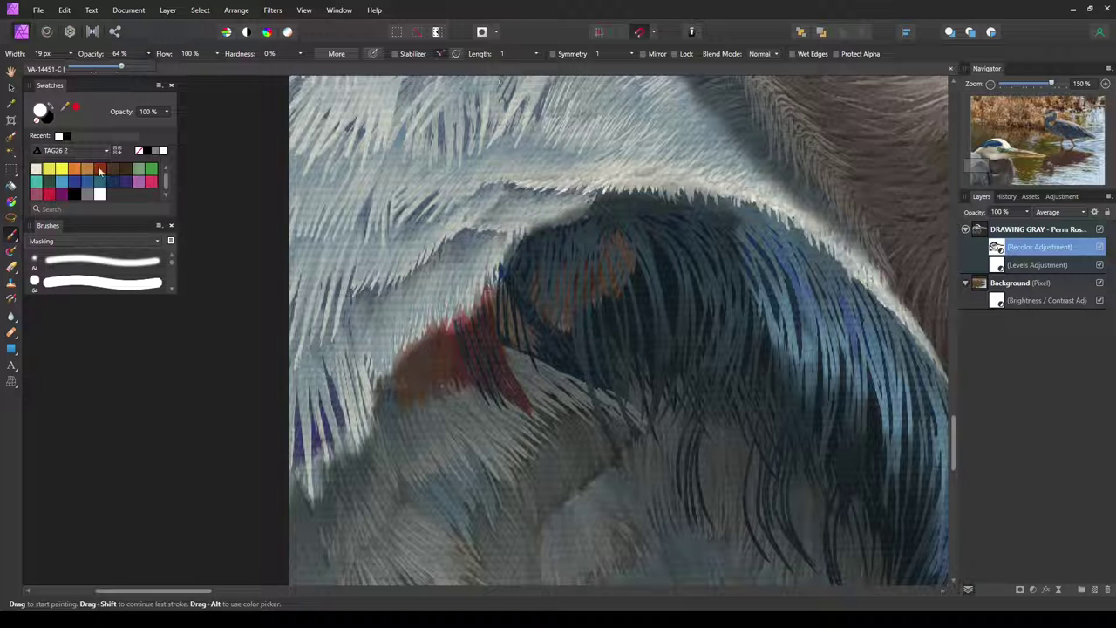
click(54, 55)
click(71, 55)
drag(68, 70, 68, 71)
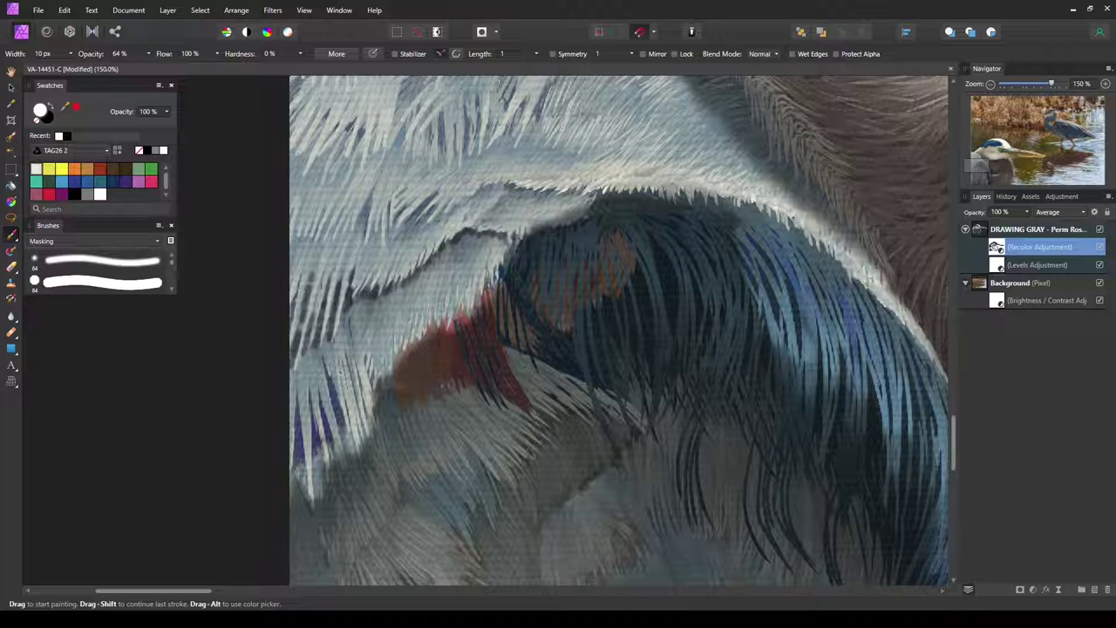
Darken the gaps between the white feather tips and the edge above the red patch, and switch the brush to black
drag(330, 386, 347, 449)
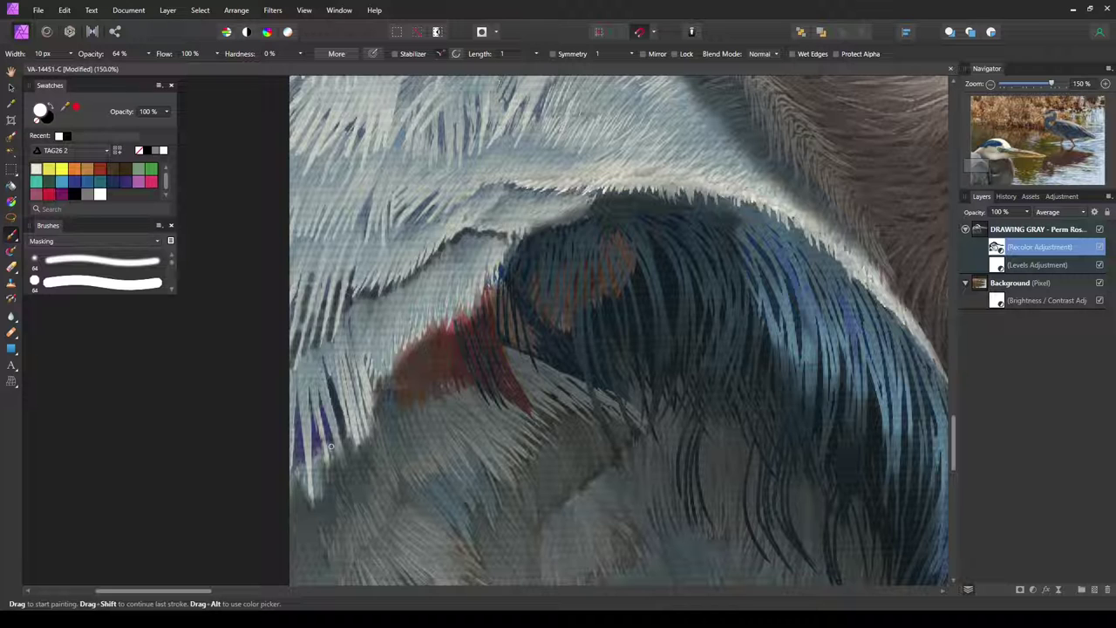
drag(324, 417, 332, 496)
drag(315, 427, 322, 494)
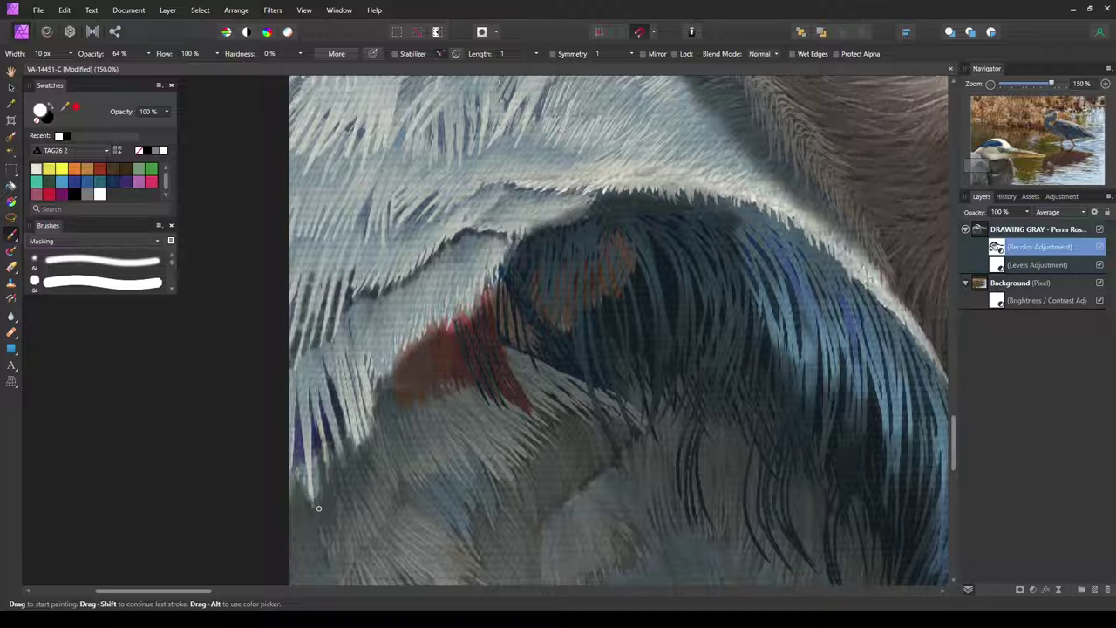
mouse_move(301, 455)
mouse_down()
mouse_move(304, 498)
mouse_move(315, 476)
mouse_move(317, 501)
mouse_move(318, 459)
mouse_move(320, 502)
mouse_move(304, 509)
mouse_move(298, 471)
mouse_move(303, 500)
mouse_up()
drag(407, 344, 428, 323)
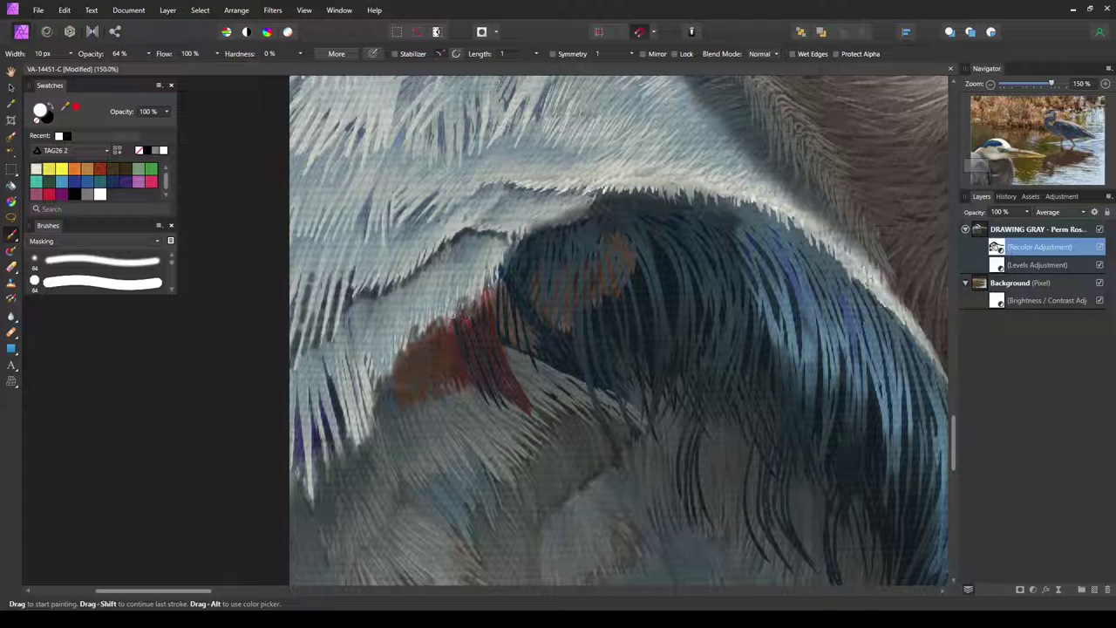
click(51, 106)
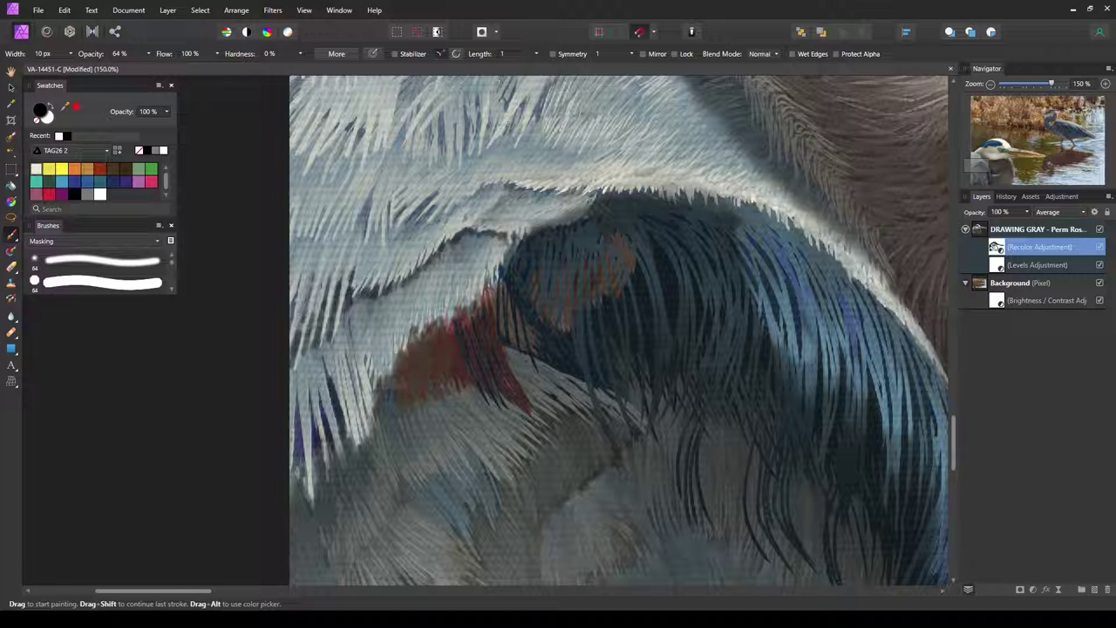
Examine the whole composite, the photographed heron's head and neck, and the painted heron's beak tip up close
key(ctrl+0)
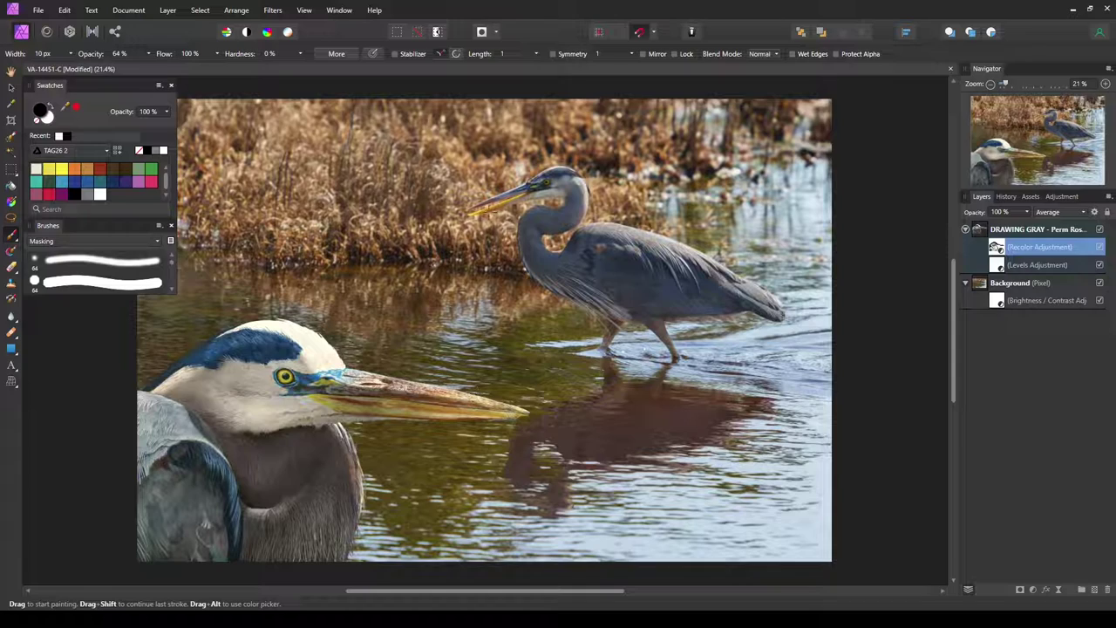
scroll(481, 219, up, 1)
key(ctrl+1)
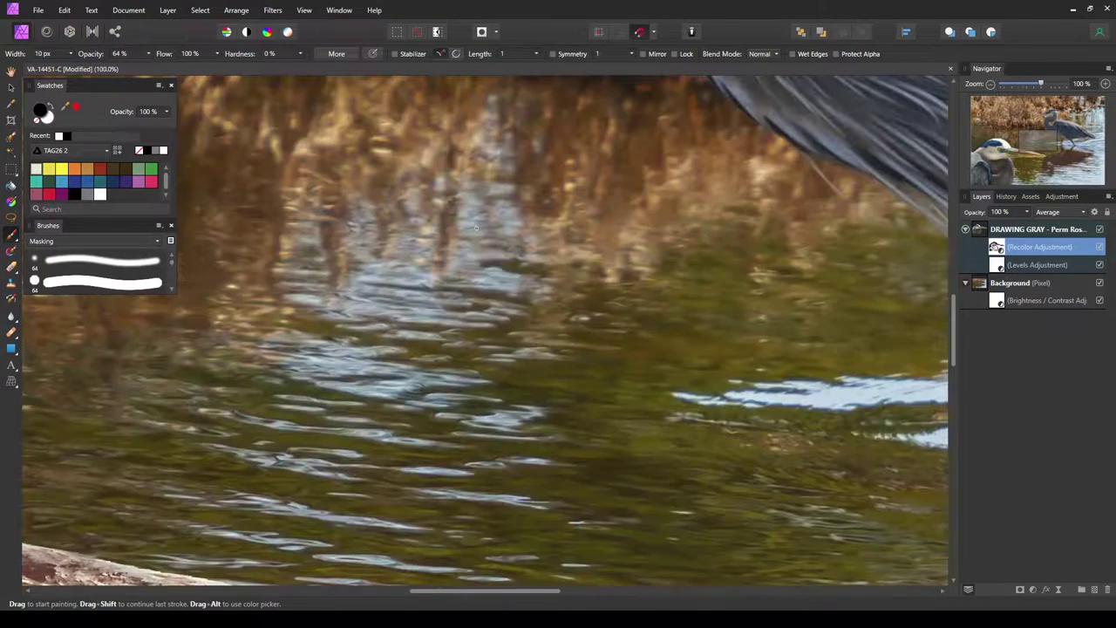
drag(506, 234, 545, 415)
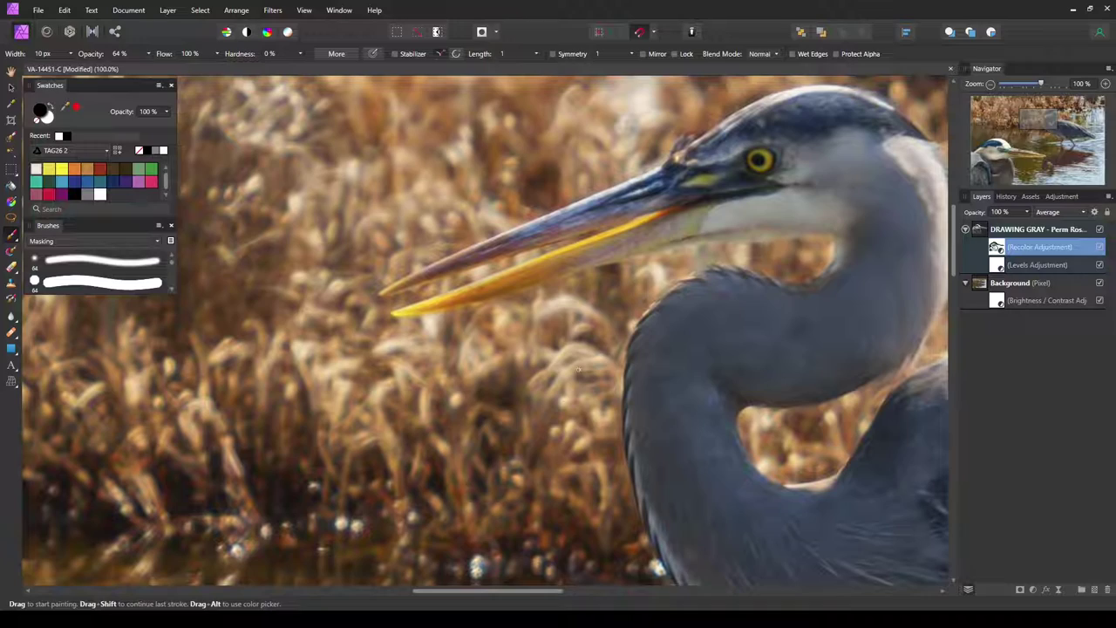
mouse_move(543, 494)
mouse_down()
mouse_move(735, 187)
mouse_move(493, 424)
mouse_move(628, 209)
mouse_move(616, 224)
mouse_up()
drag(615, 477, 467, 485)
drag(656, 507, 399, 463)
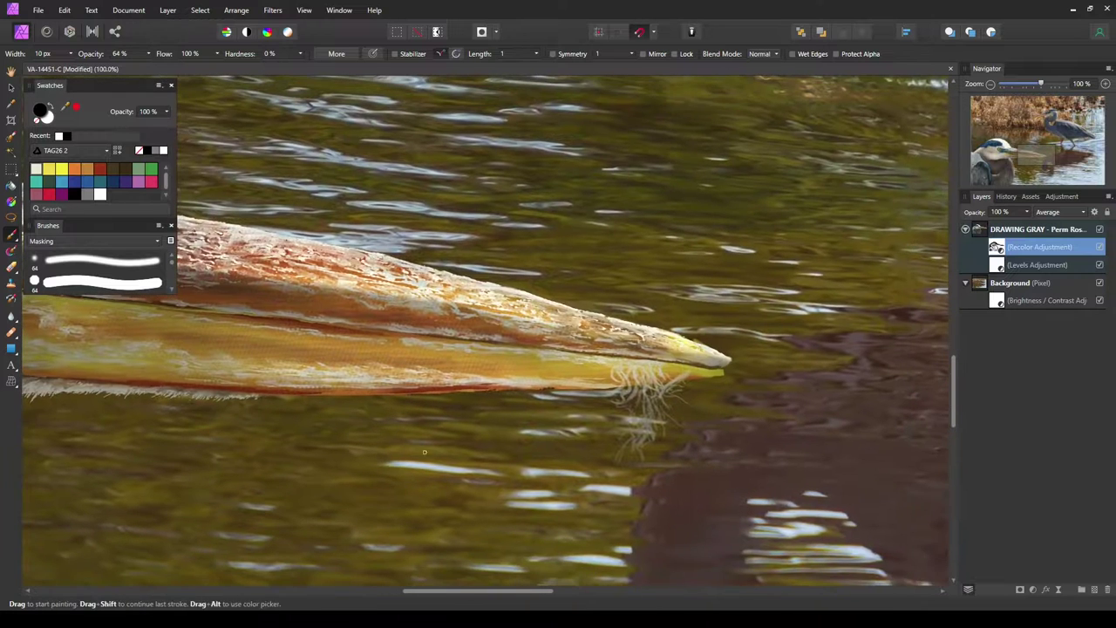
mouse_move(698, 459)
mouse_down()
mouse_move(594, 427)
mouse_move(563, 366)
mouse_up()
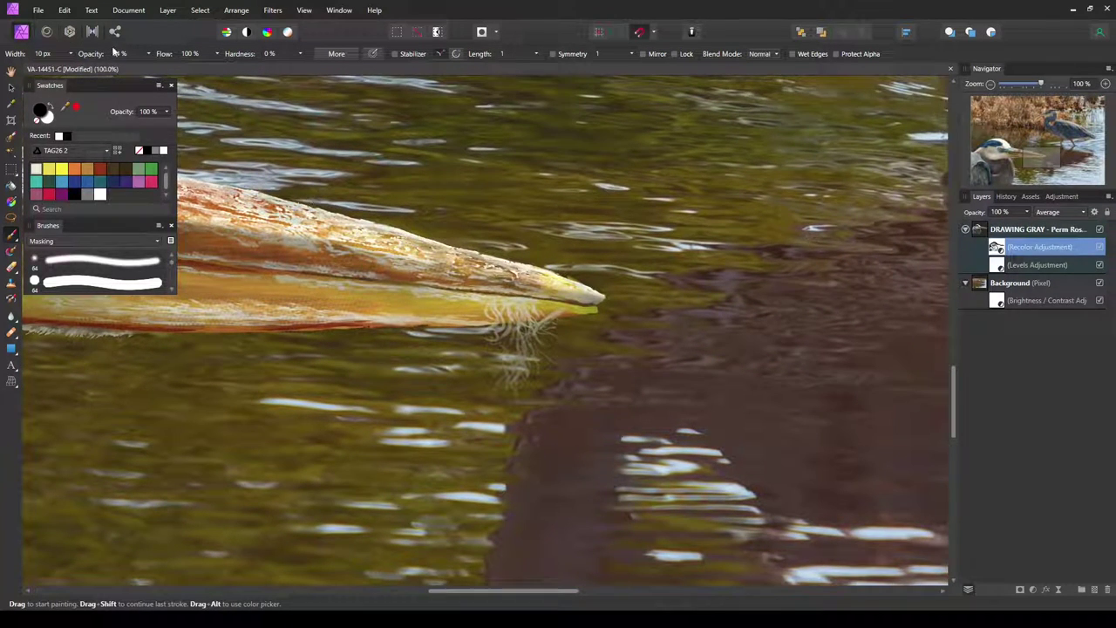
Set the black brush to 100% opacity and 6 px width, and brighten the first strands at the lower edge of the beak tip
click(148, 54)
drag(177, 66, 187, 78)
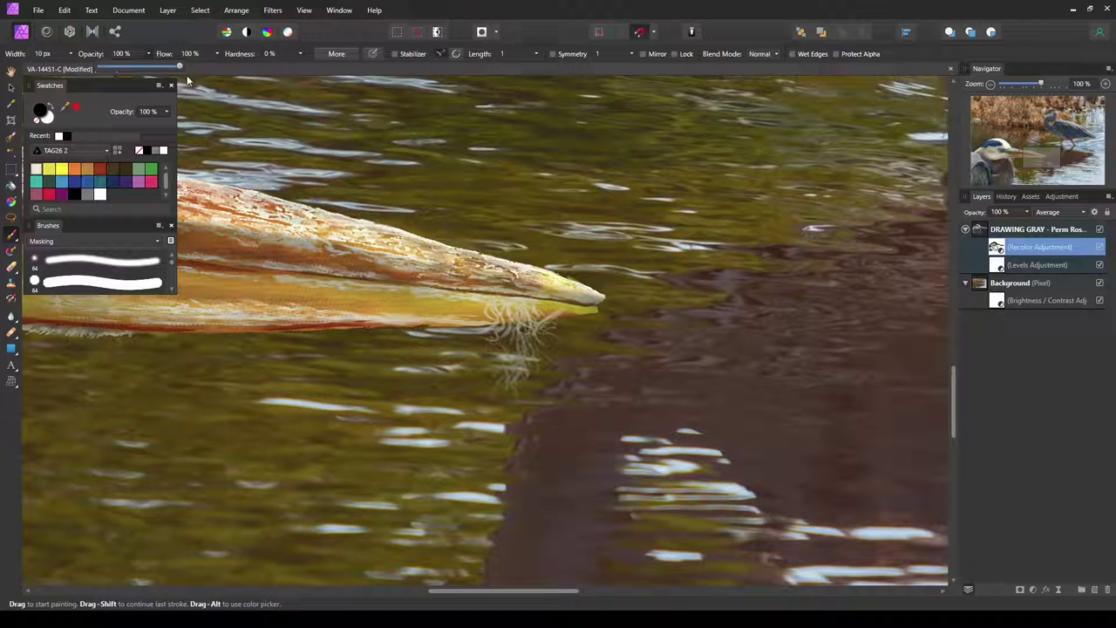
click(61, 54)
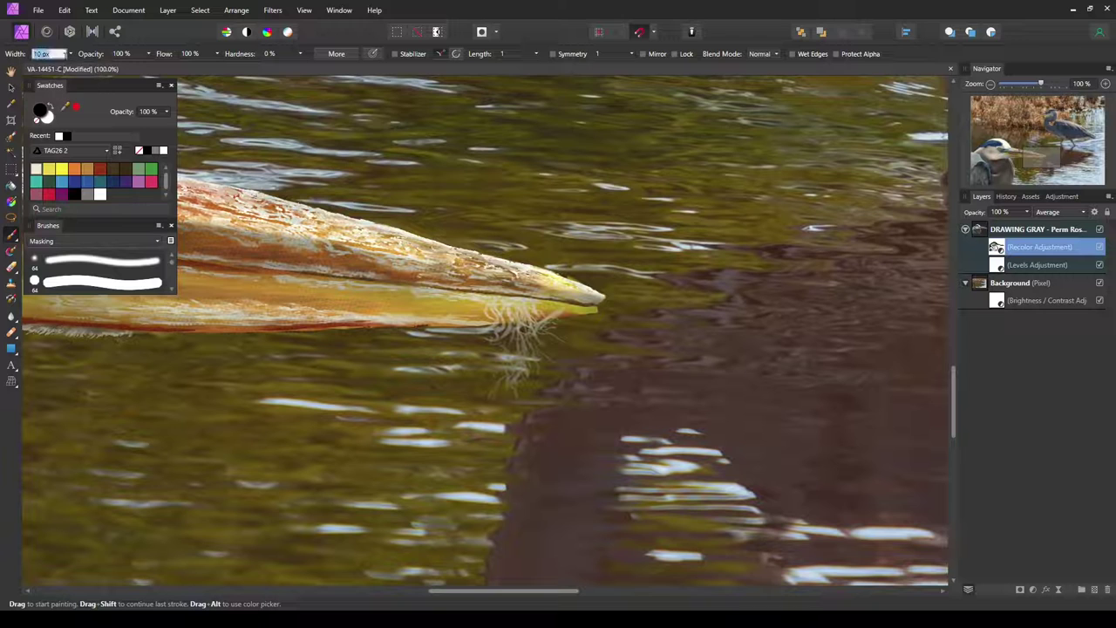
text(6)
key(Return)
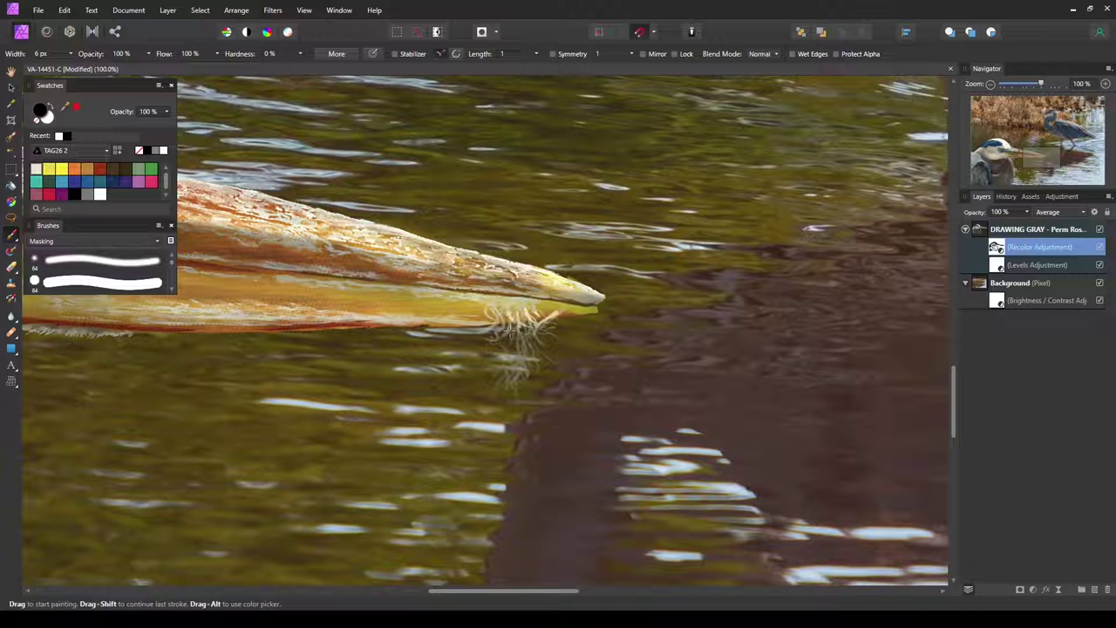
Brighten the curled upper strands hanging from the beak with fine black strokes on the Recolor mask
ctrl+scroll(506, 353, up, 5)
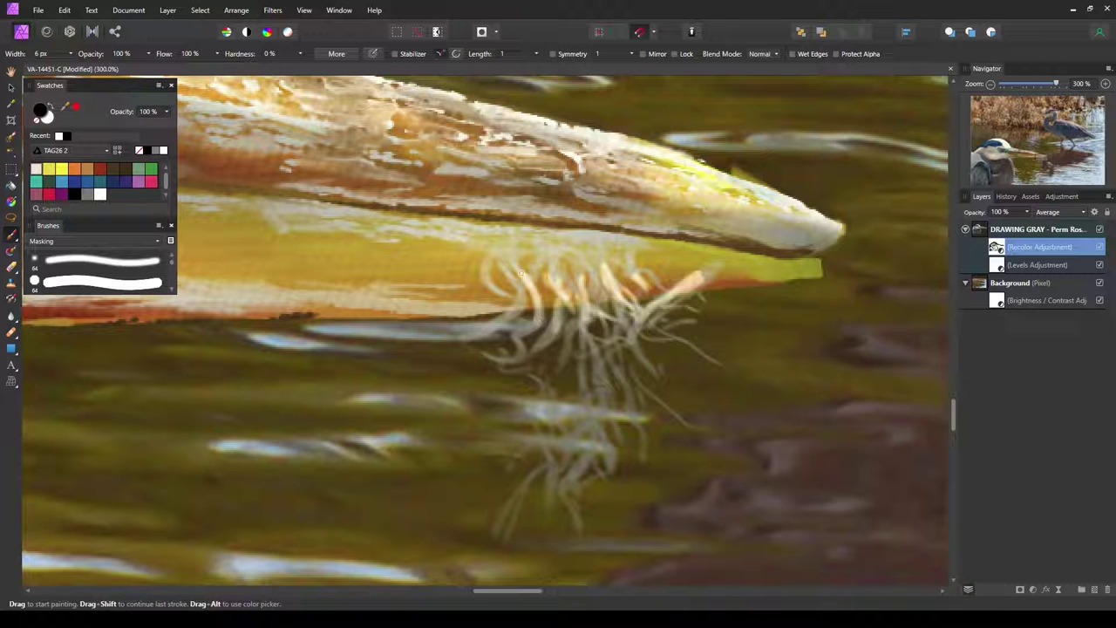
mouse_move(534, 269)
mouse_down()
mouse_move(514, 301)
mouse_move(505, 269)
mouse_move(518, 309)
mouse_up()
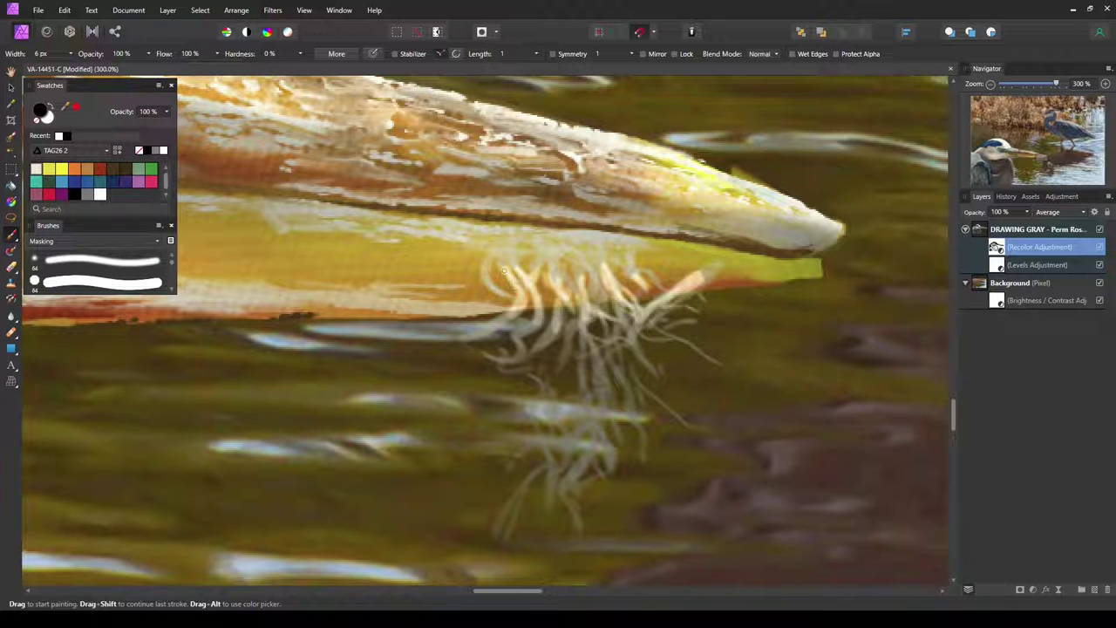
mouse_move(487, 272)
mouse_down()
mouse_move(508, 300)
mouse_move(489, 332)
mouse_up()
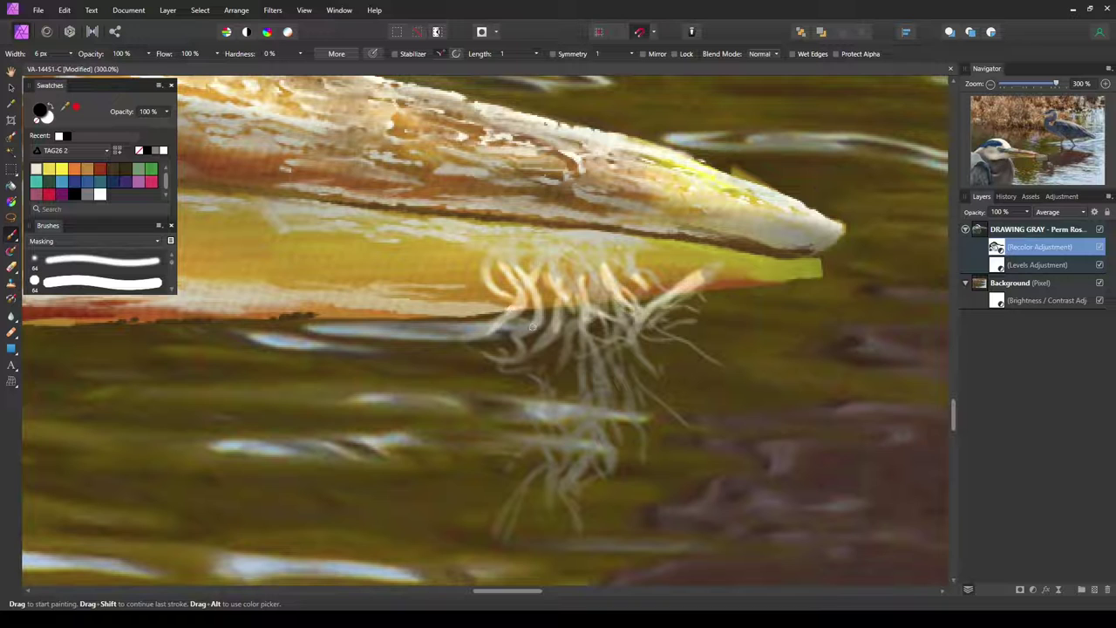
drag(598, 281, 592, 301)
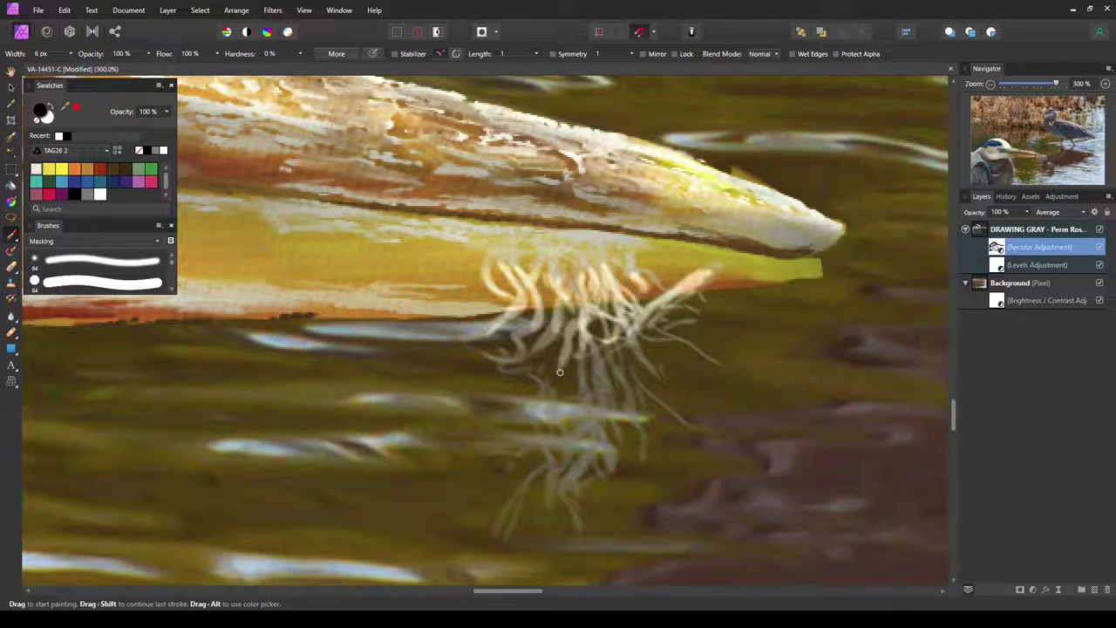
drag(611, 330, 586, 389)
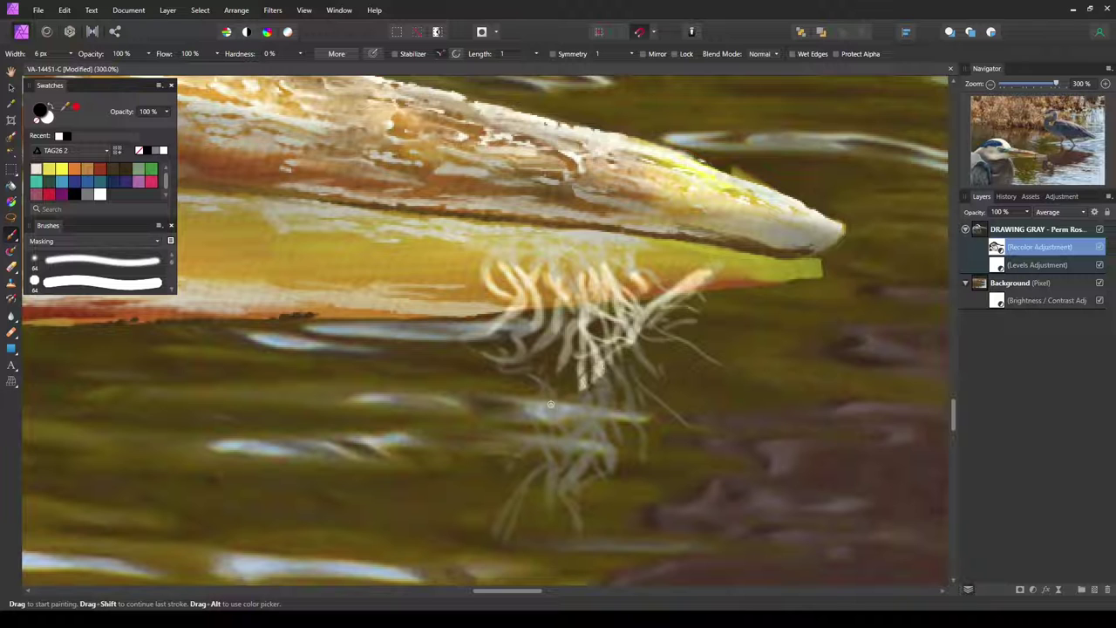
Enlarge the brush to 22 px and brighten the remaining long strands hanging over the water below the beak tip
key(bracketright)
key(bracketright)
key(bracketright)
drag(659, 328, 587, 407)
drag(644, 347, 677, 307)
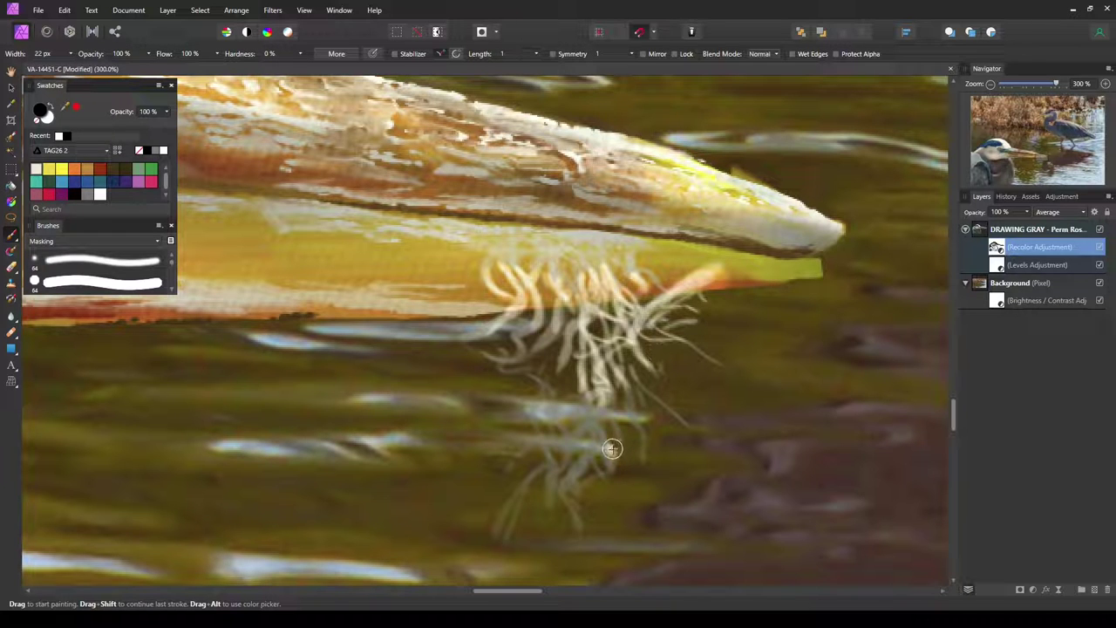
drag(615, 443, 671, 331)
drag(628, 427, 576, 331)
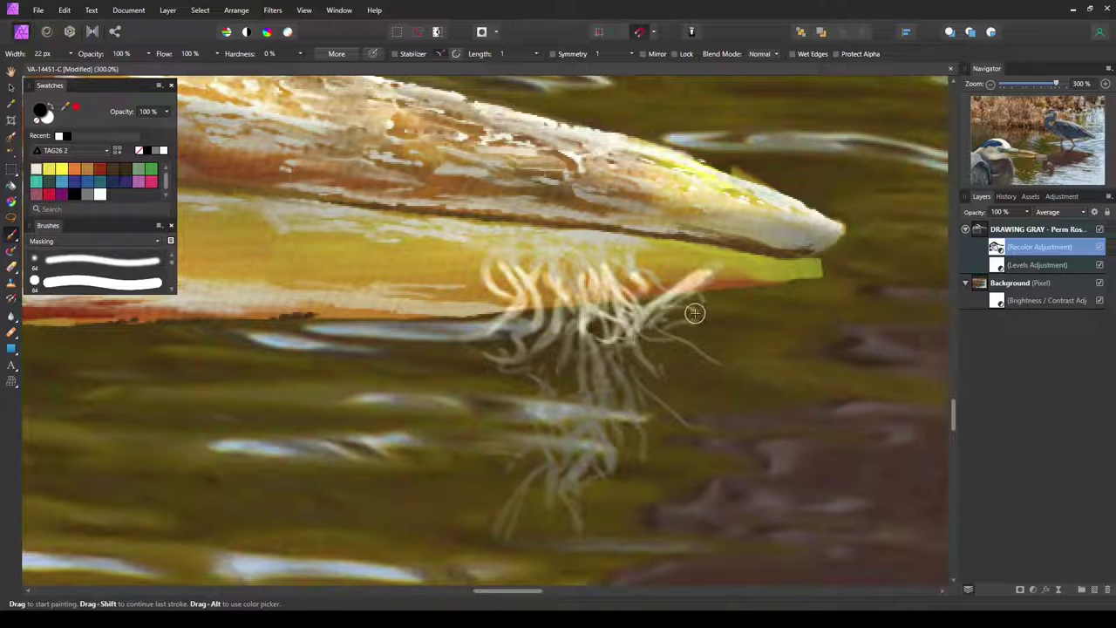
mouse_move(714, 286)
mouse_down()
mouse_move(670, 308)
mouse_move(691, 313)
mouse_move(681, 335)
mouse_move(588, 318)
mouse_move(603, 312)
mouse_move(502, 324)
mouse_move(628, 334)
mouse_move(635, 348)
mouse_move(590, 383)
mouse_move(603, 382)
mouse_move(600, 404)
mouse_move(623, 406)
mouse_move(563, 499)
mouse_move(561, 523)
mouse_move(476, 530)
mouse_move(575, 495)
mouse_move(654, 450)
mouse_move(627, 359)
mouse_up()
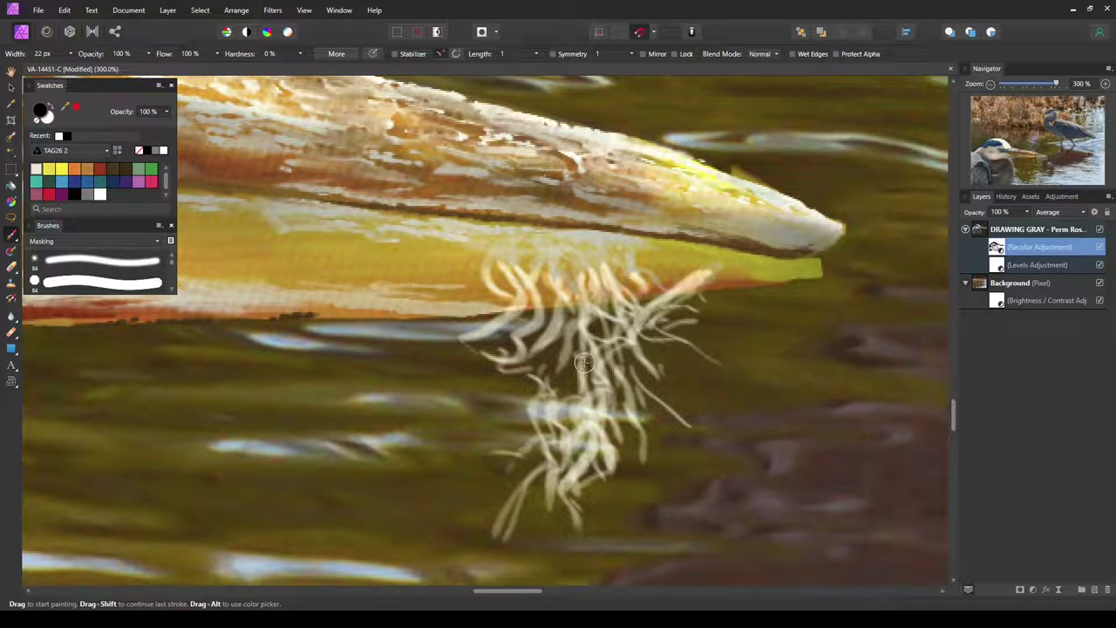
Switch to a white brush at 11 px width and 19% opacity, and soften the bright end of the strands near the beak tip
drag(64, 74, 61, 69)
click(49, 106)
drag(717, 260, 710, 266)
key(ctrl+z)
click(149, 54)
drag(105, 70, 87, 76)
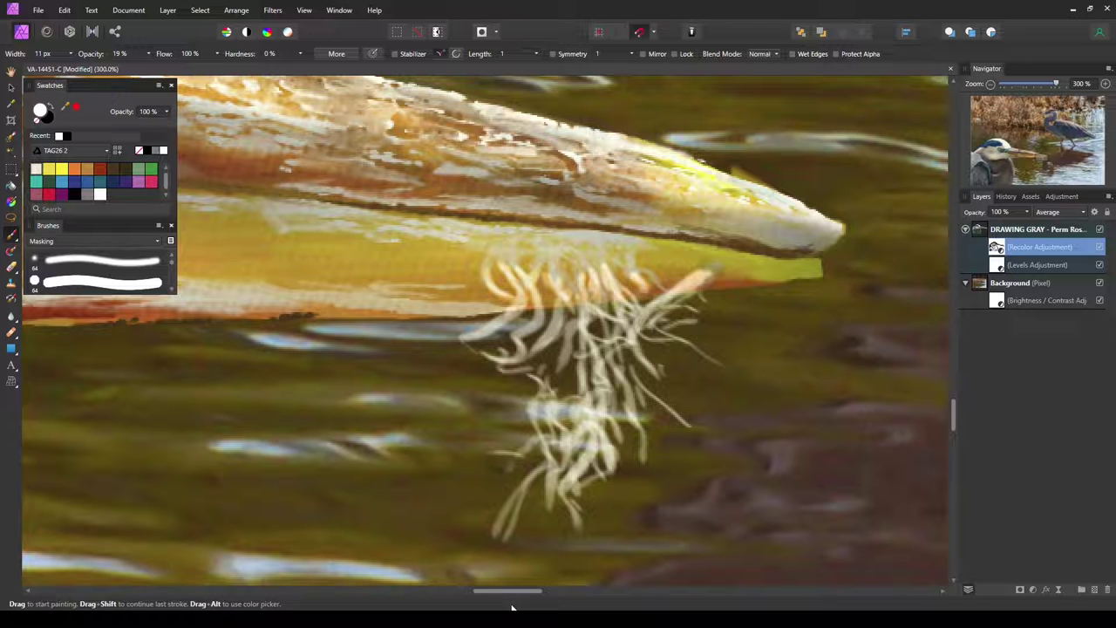
Set the white brush to 100% opacity and 20 px width, and dab the dark blue feathers below the shoulder
key(ctrl+0)
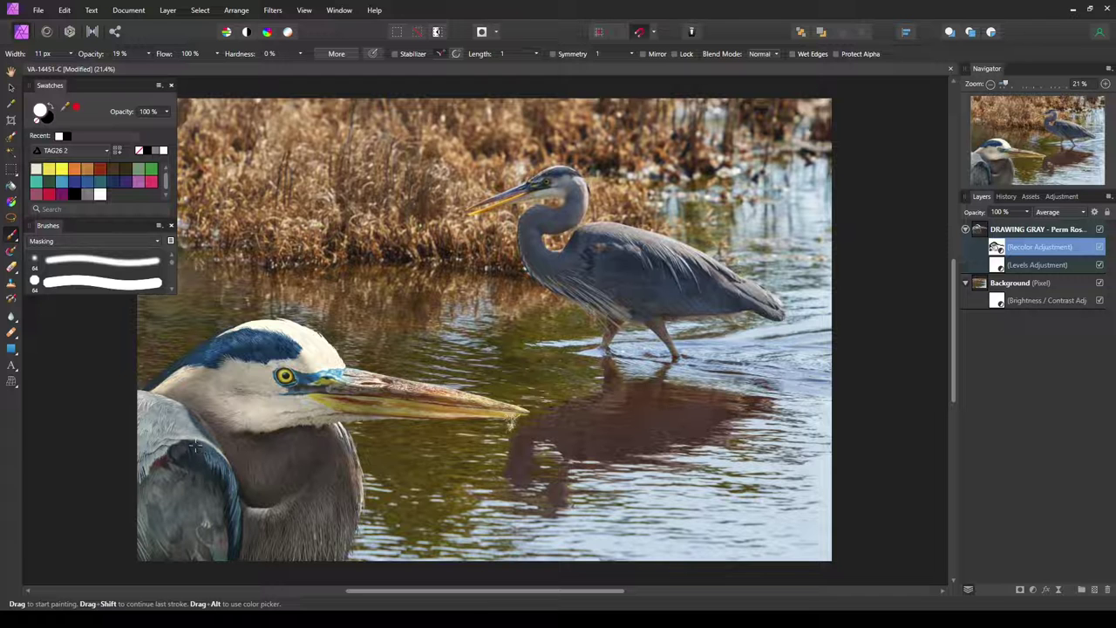
key(ctrl+plus)
key(ctrl+1)
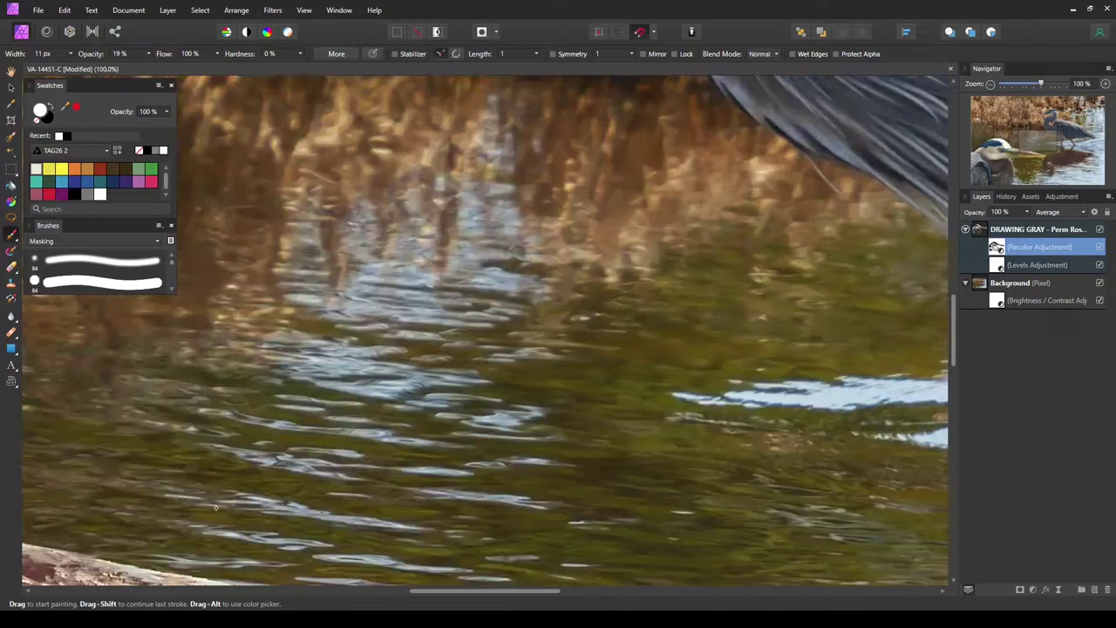
mouse_move(267, 474)
mouse_down()
mouse_move(474, 374)
mouse_move(404, 381)
mouse_move(626, 357)
mouse_move(580, 363)
mouse_move(605, 358)
mouse_move(580, 300)
mouse_move(576, 308)
mouse_up()
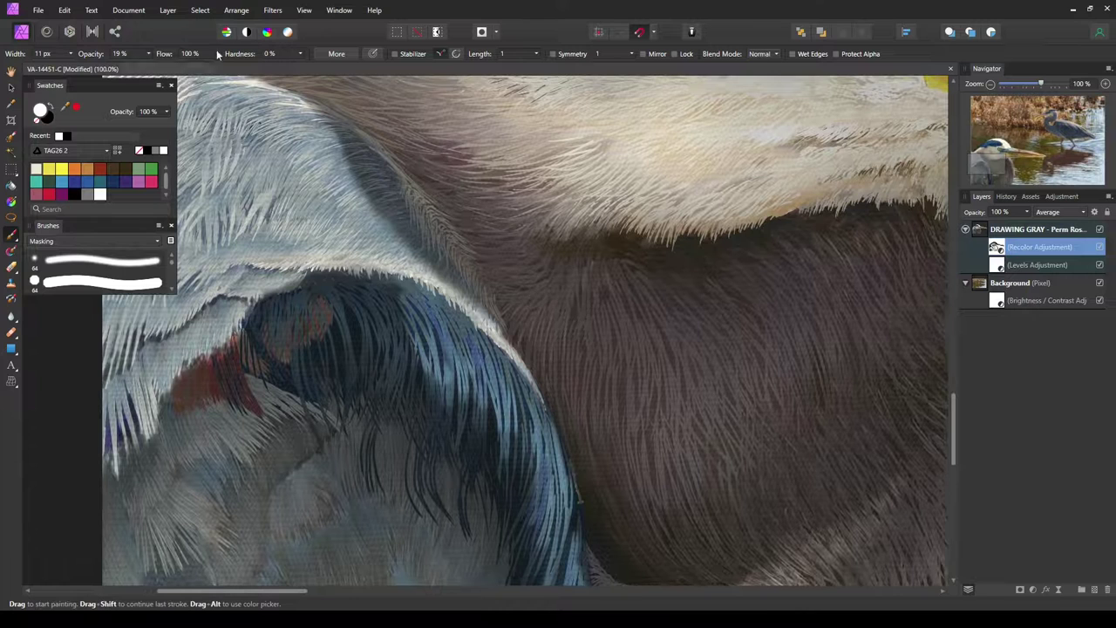
click(148, 54)
drag(161, 68, 147, 67)
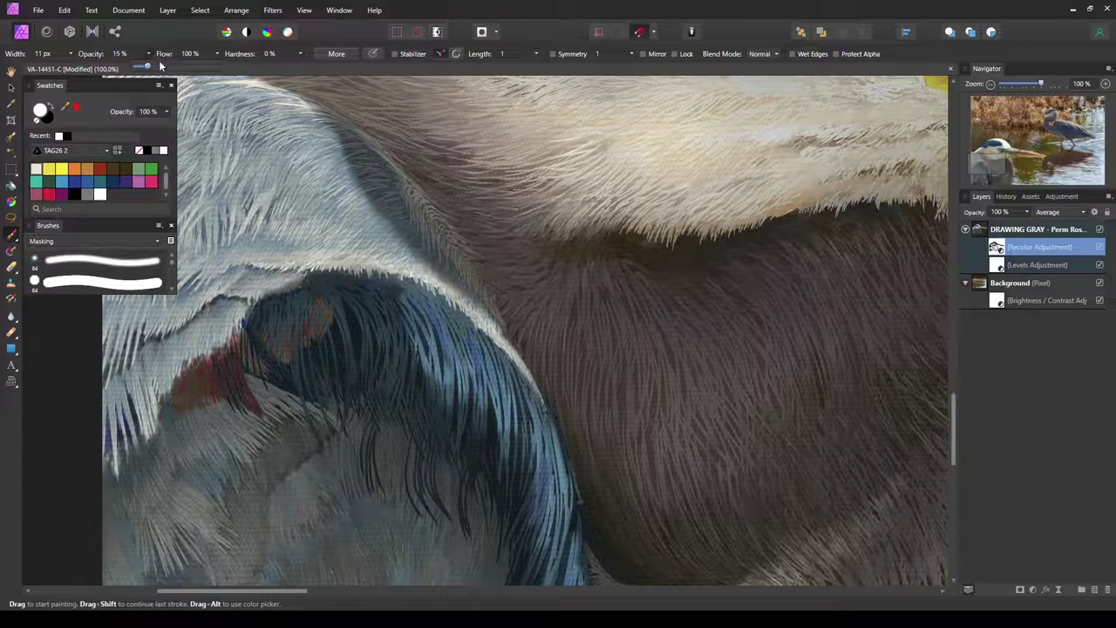
click(148, 53)
drag(146, 67, 270, 69)
click(70, 54)
drag(77, 68, 81, 70)
click(403, 319)
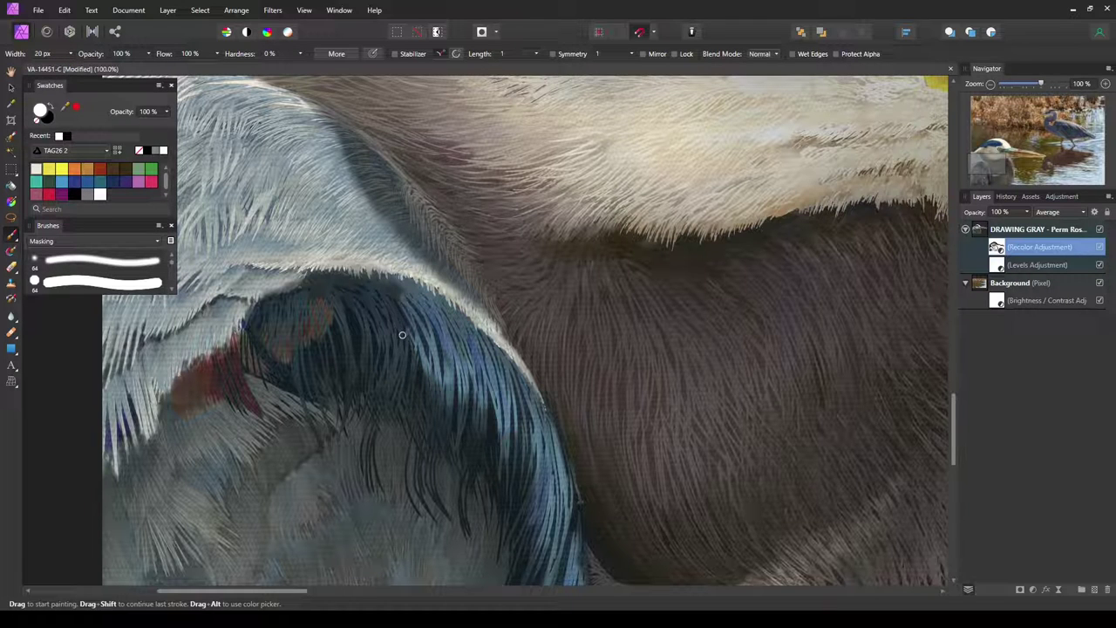
Switch the brush to black and brighten the dark blue feathers and the brown patch below the white shoulder edge
click(50, 106)
mouse_move(337, 304)
mouse_down()
mouse_move(349, 359)
mouse_move(353, 345)
mouse_move(371, 357)
mouse_move(346, 298)
mouse_move(374, 356)
mouse_move(370, 342)
mouse_up()
drag(316, 299, 321, 363)
mouse_move(319, 321)
mouse_down()
mouse_move(337, 375)
mouse_move(328, 366)
mouse_up()
mouse_move(312, 302)
mouse_down()
mouse_move(297, 330)
mouse_move(279, 309)
mouse_move(268, 339)
mouse_move(282, 309)
mouse_move(273, 344)
mouse_move(262, 316)
mouse_move(247, 338)
mouse_move(256, 366)
mouse_up()
mouse_move(267, 312)
mouse_down()
mouse_move(260, 343)
mouse_move(295, 301)
mouse_move(314, 326)
mouse_up()
drag(319, 285, 331, 313)
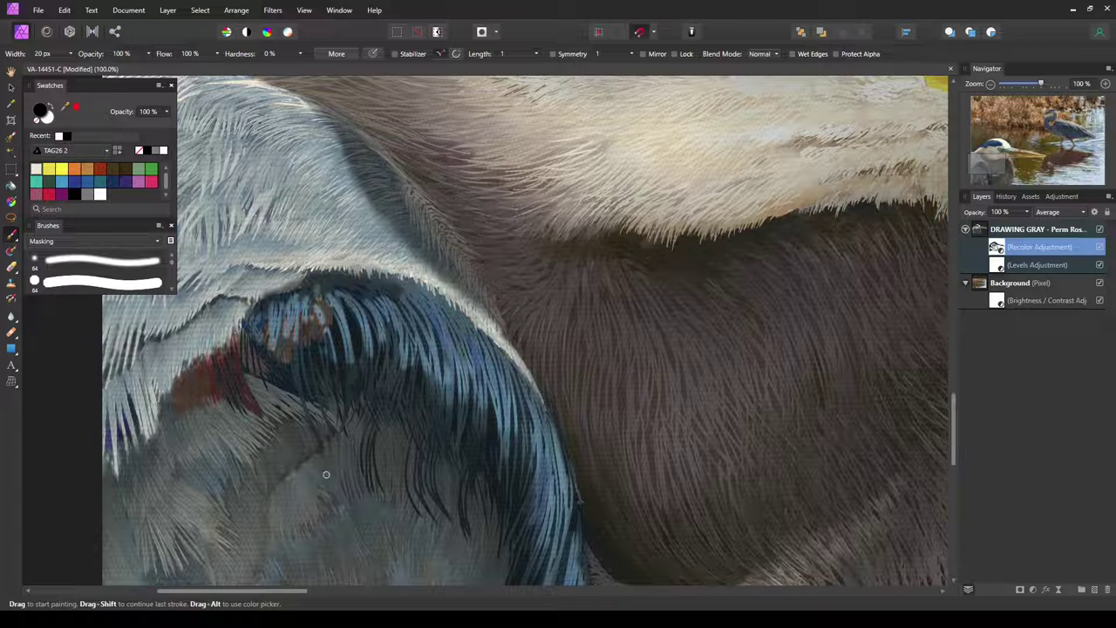
Refine the blue shoulder feathers at 24% opacity, and brighten individual feathers with the brush at 100% opacity and 9 px width
click(149, 53)
drag(150, 66, 92, 58)
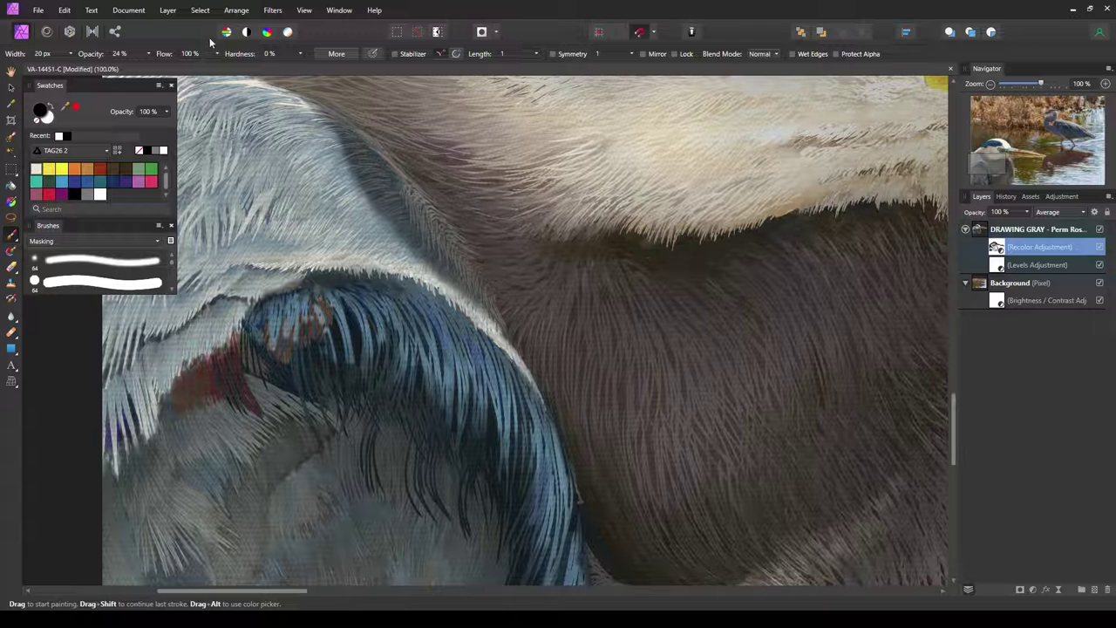
click(149, 53)
drag(149, 66, 213, 68)
drag(72, 67, 64, 70)
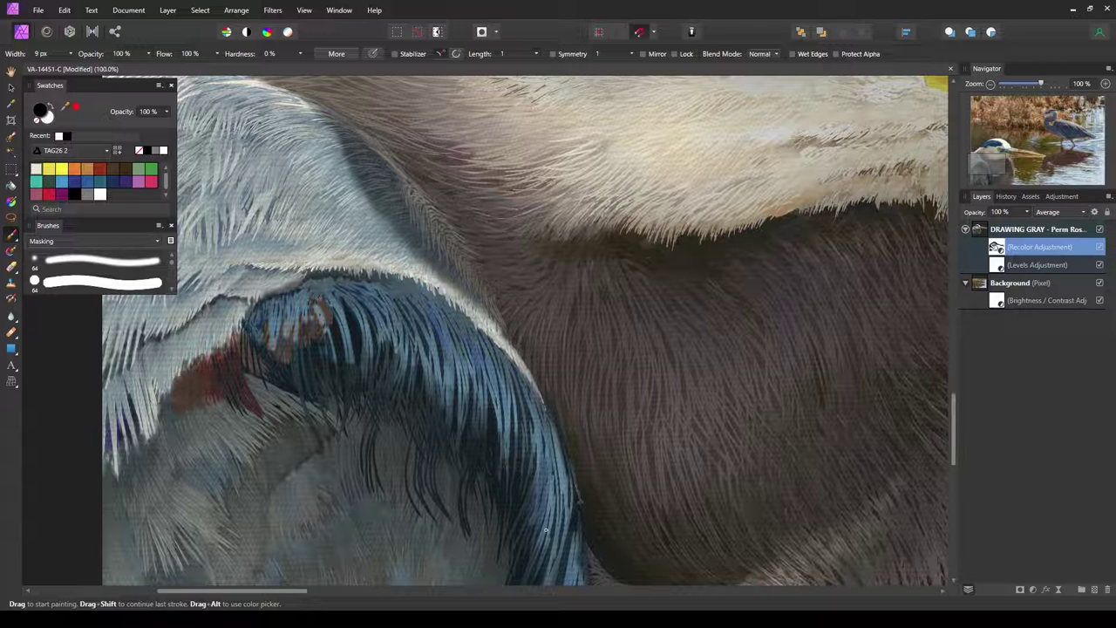
Set the black brush to 17% opacity and 25 px width, and gently blend the dark blue shoulder feathers
click(149, 55)
drag(87, 67, 77, 72)
drag(84, 67, 94, 68)
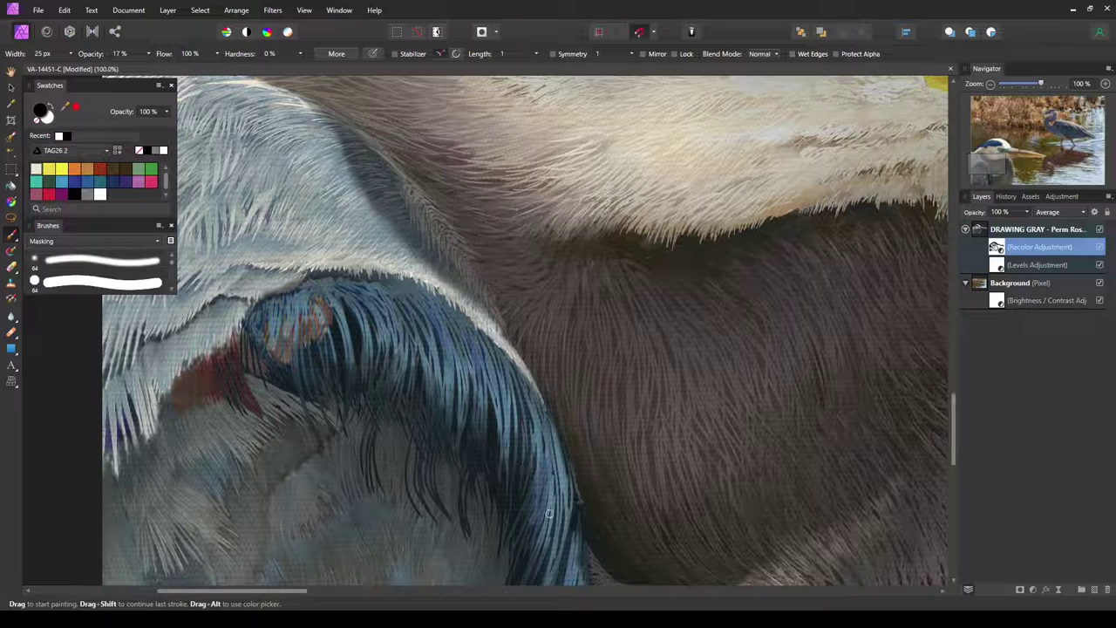
Switch to a white brush at 50% opacity and 6 px width, and detail the pale blue-gray feathers on the upper shoulder
key(ctrl+0)
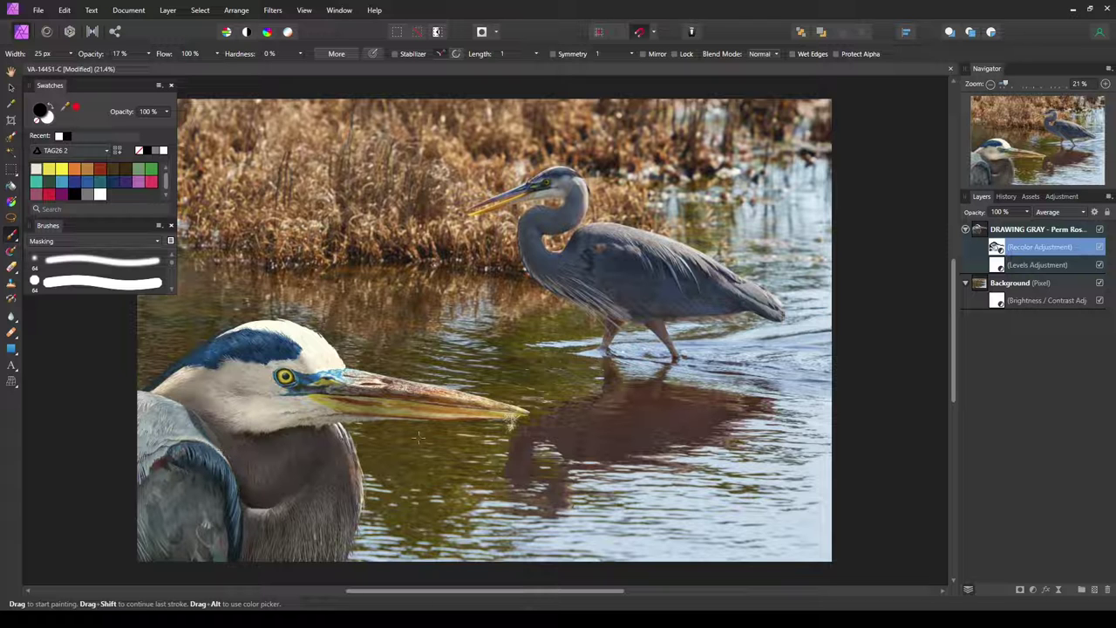
key(ctrl+plus)
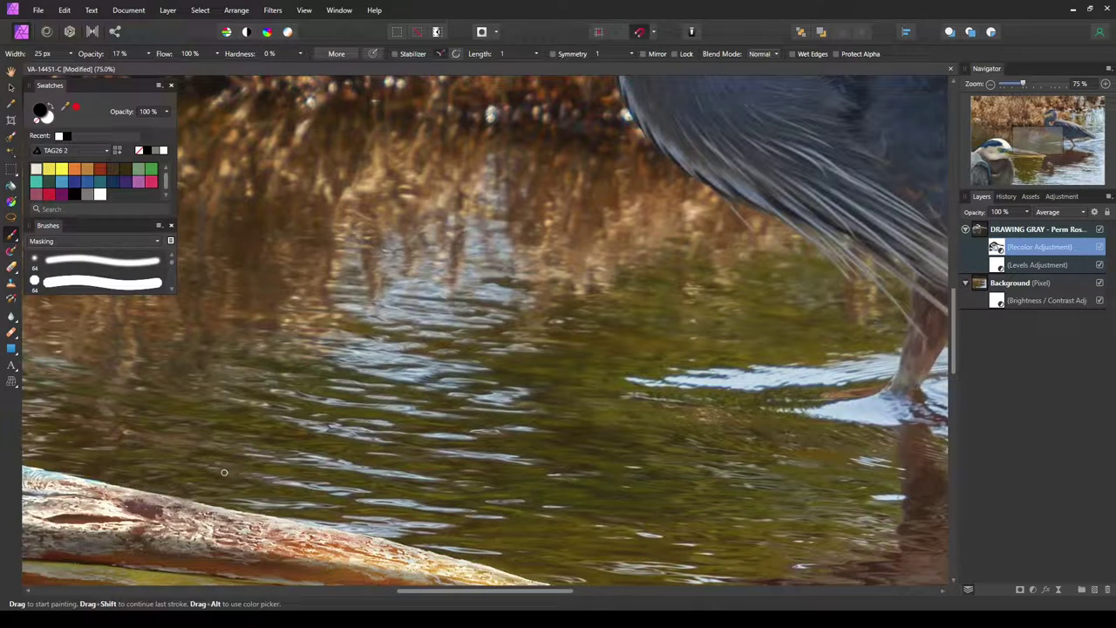
key(space)
drag(269, 463, 648, 266)
mouse_move(6, 528)
mouse_down()
mouse_move(180, 453)
mouse_move(589, 370)
mouse_up()
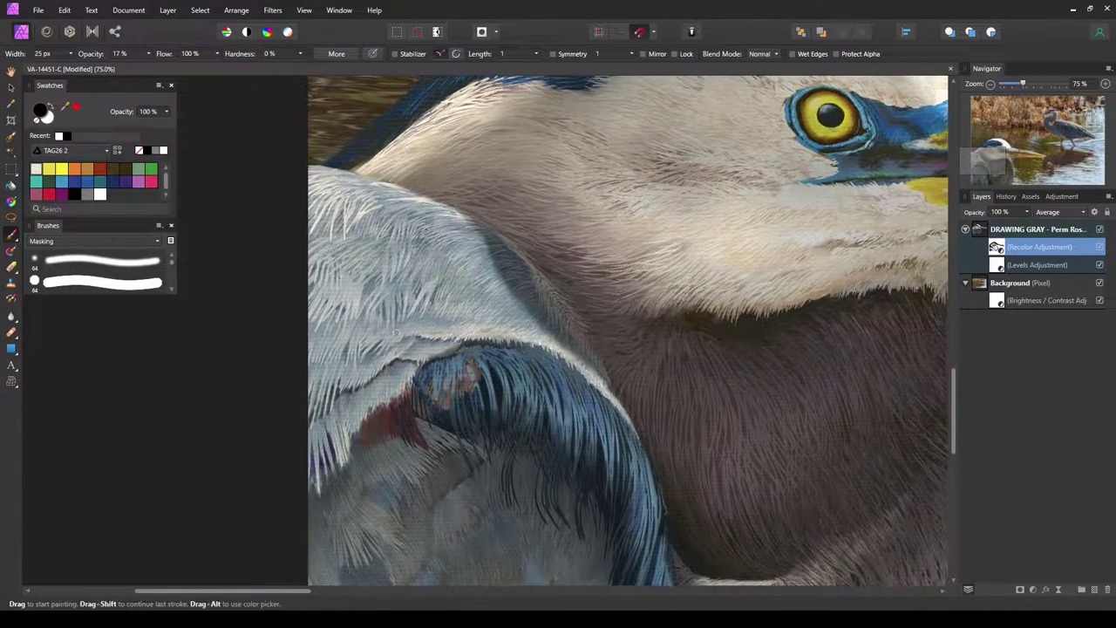
click(59, 106)
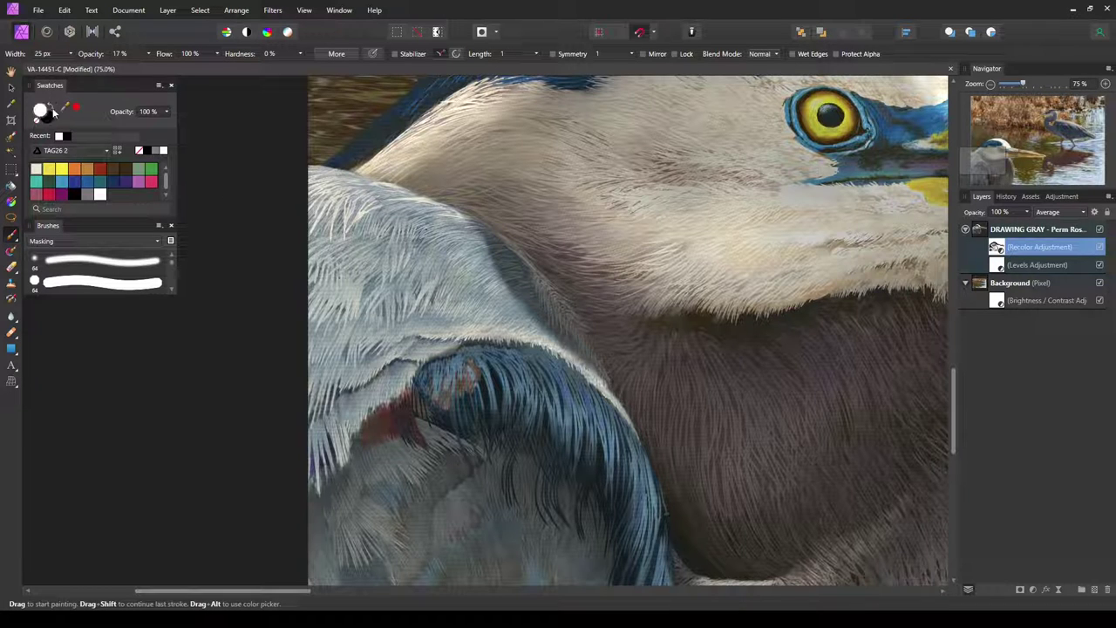
click(147, 53)
click(67, 52)
drag(69, 64, 60, 70)
key(ctrl+1)
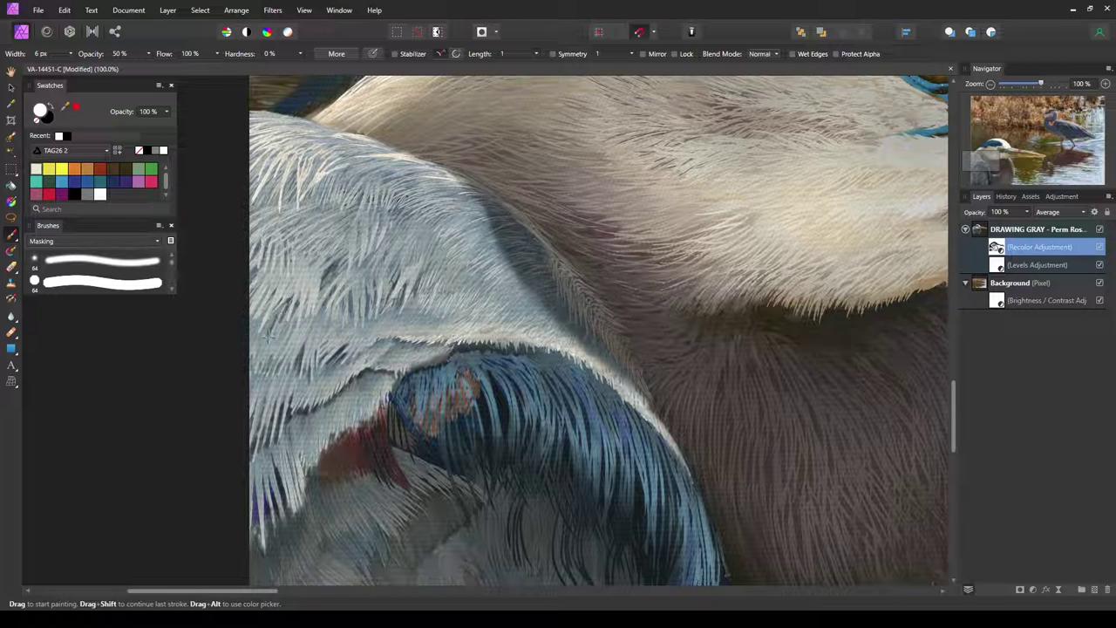
click(305, 278)
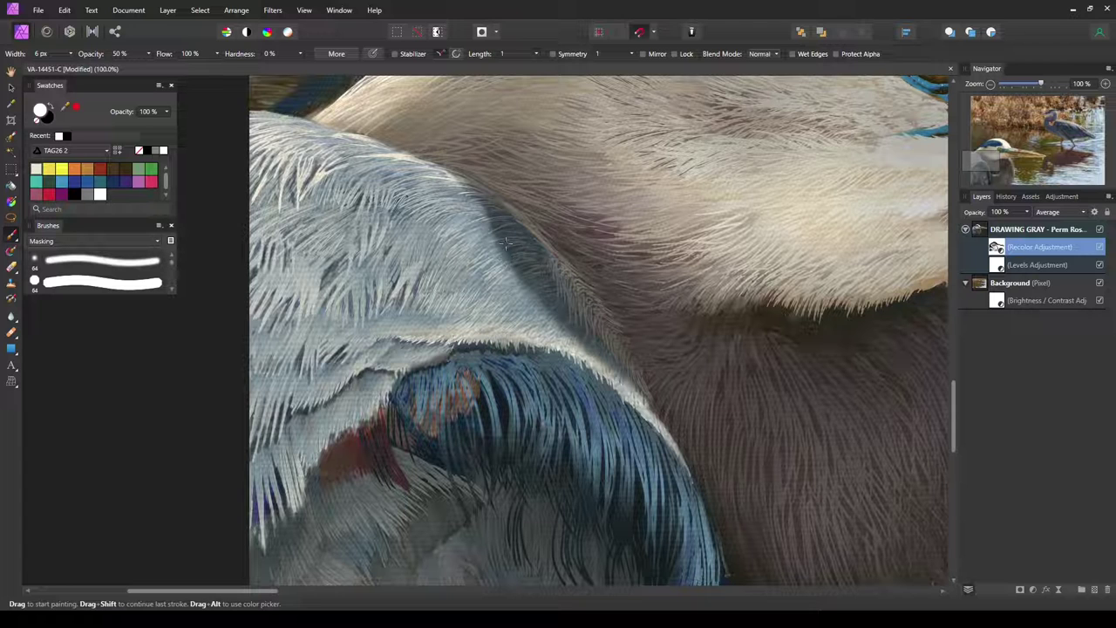
Switch to a black brush at 34% opacity and 12 px width, and touch up the shadowed feathers along the shoulder edge beside the neck
click(50, 118)
click(149, 54)
click(137, 66)
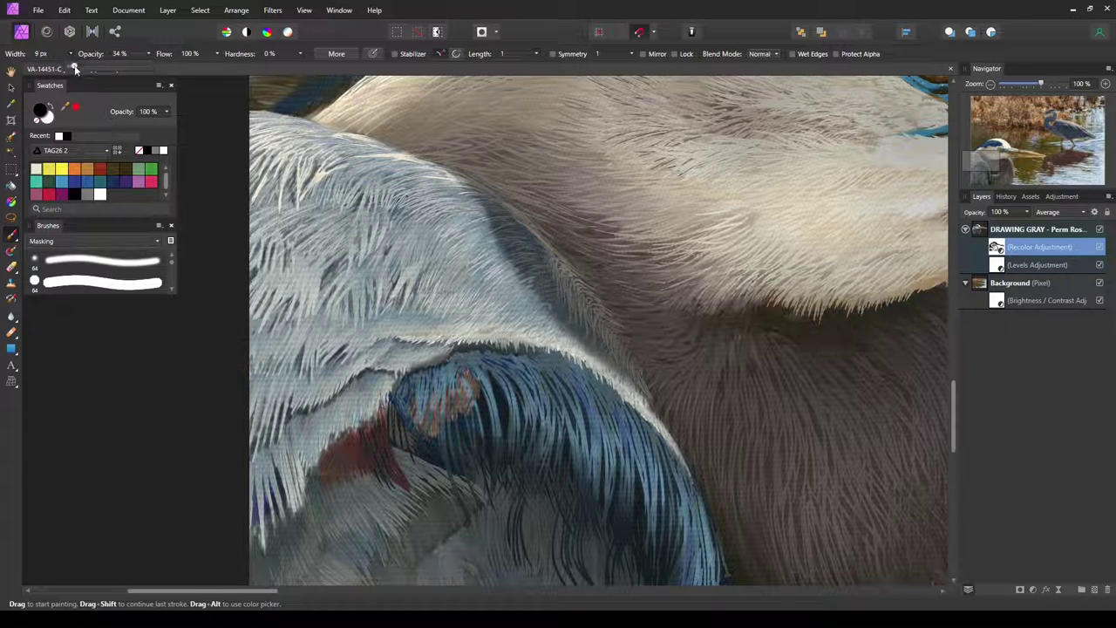
drag(74, 68, 77, 67)
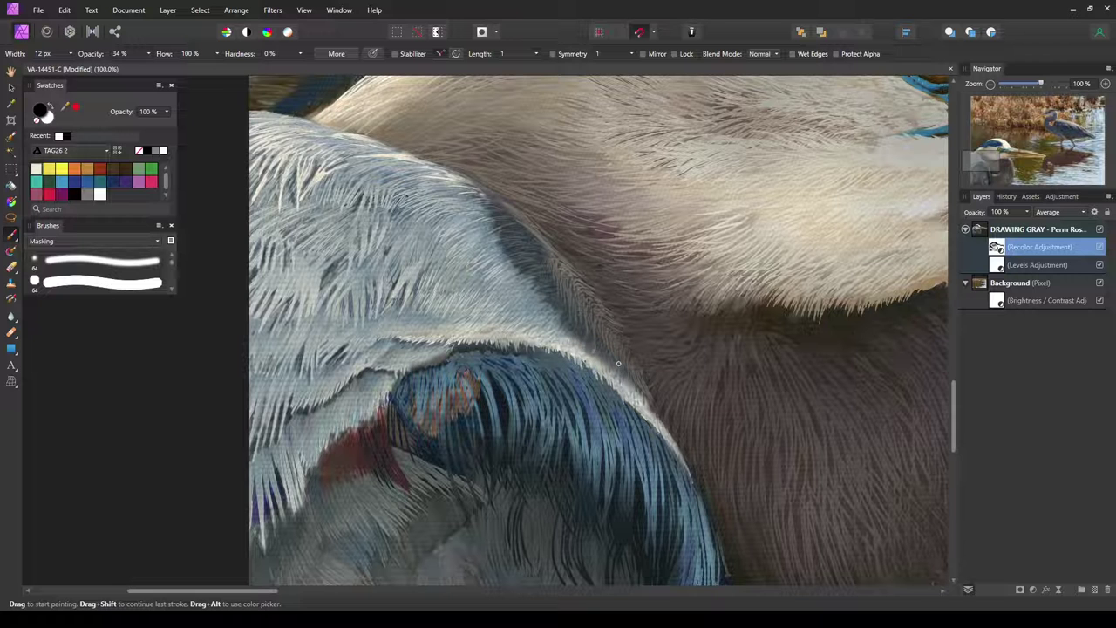
Fit the whole composite in view and deselect the Recolor Adjustment layer with the Move tool
key(ctrl+0)
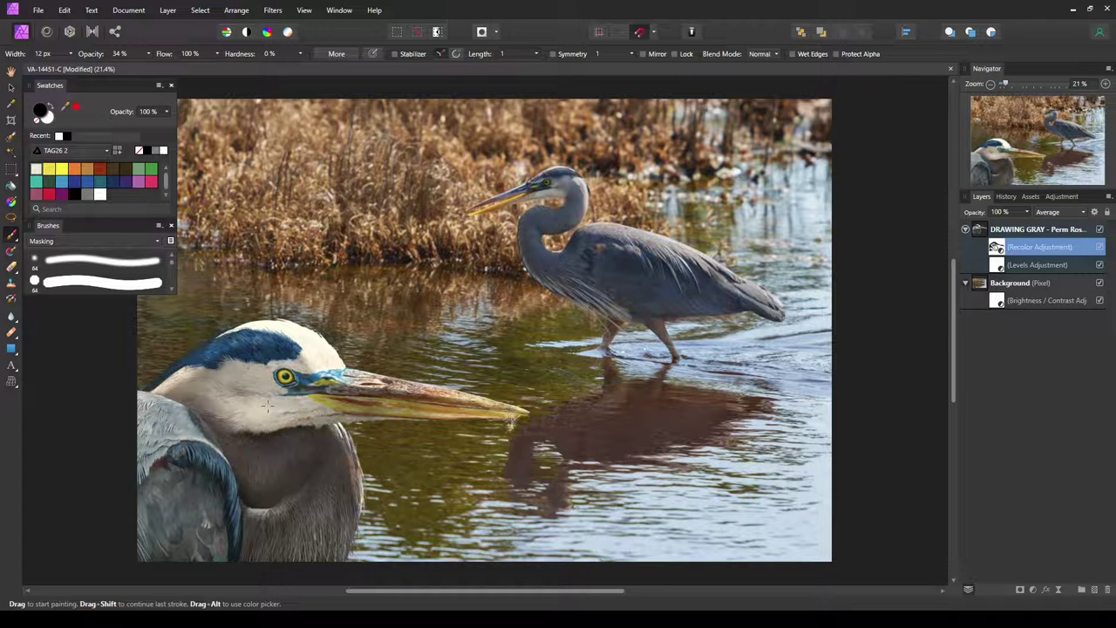
click(12, 87)
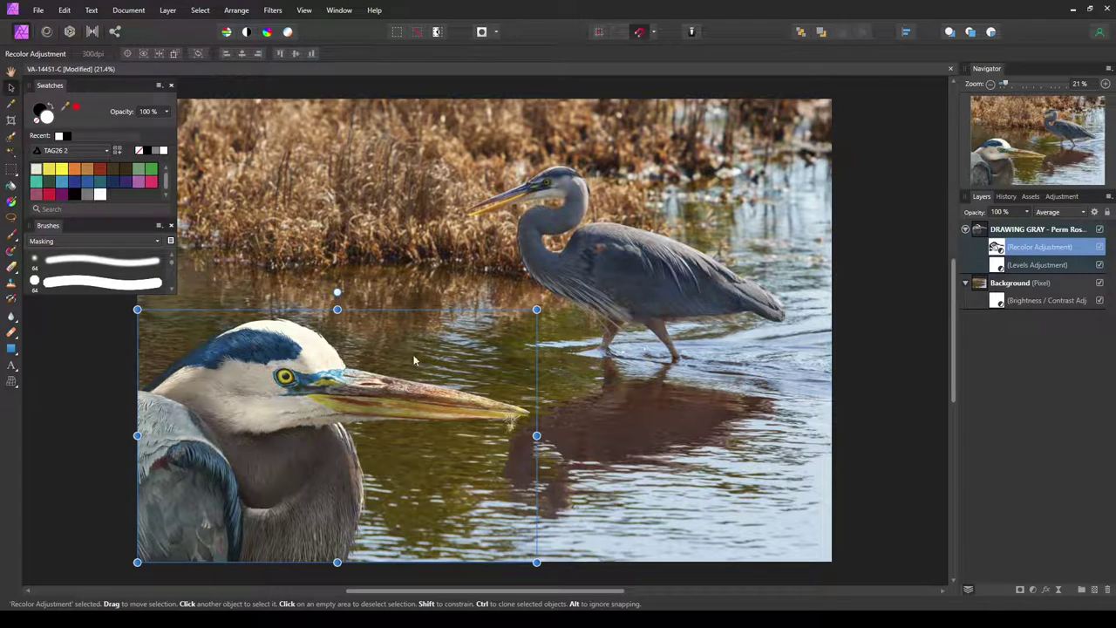
click(89, 453)
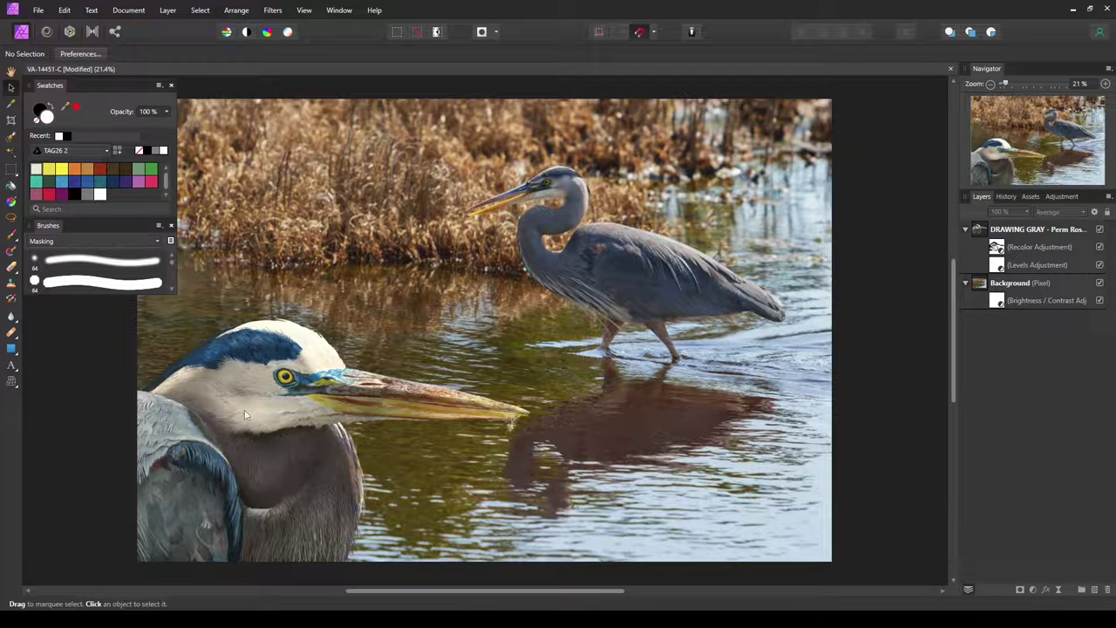